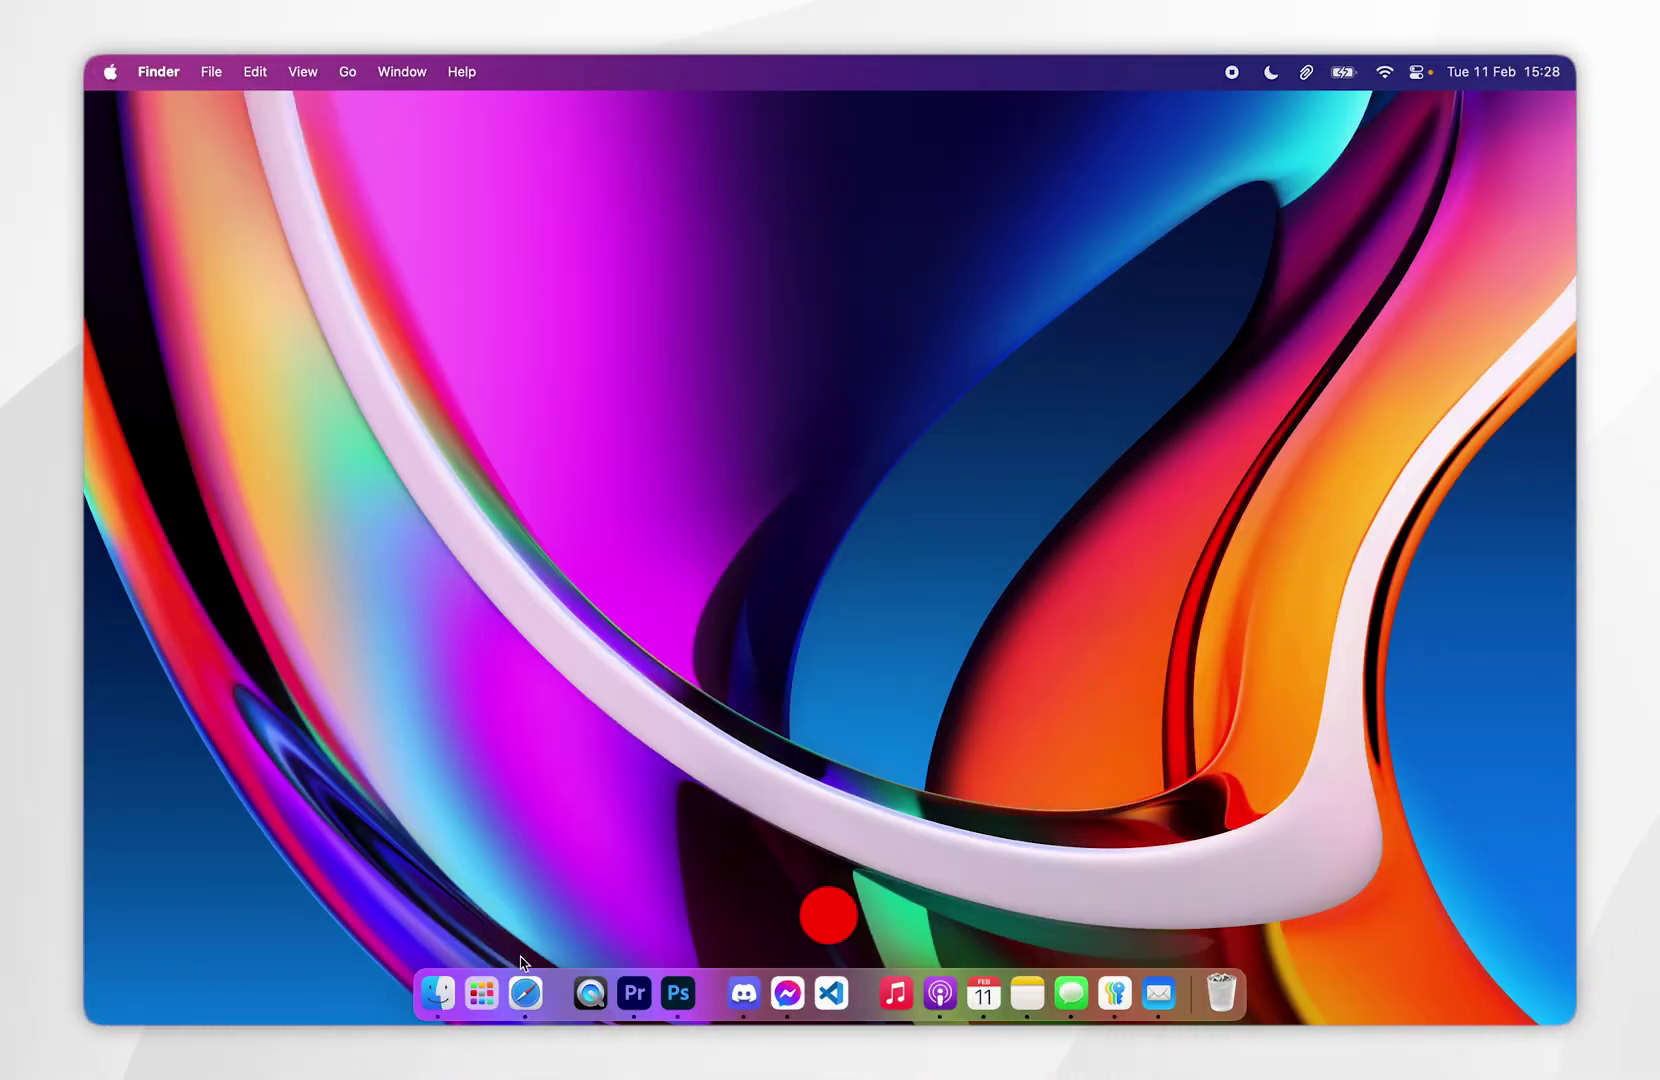
# Open Oracle's Java downloads page in Safari and scroll to the macOS JDK table.
pyautogui.click(524, 990)
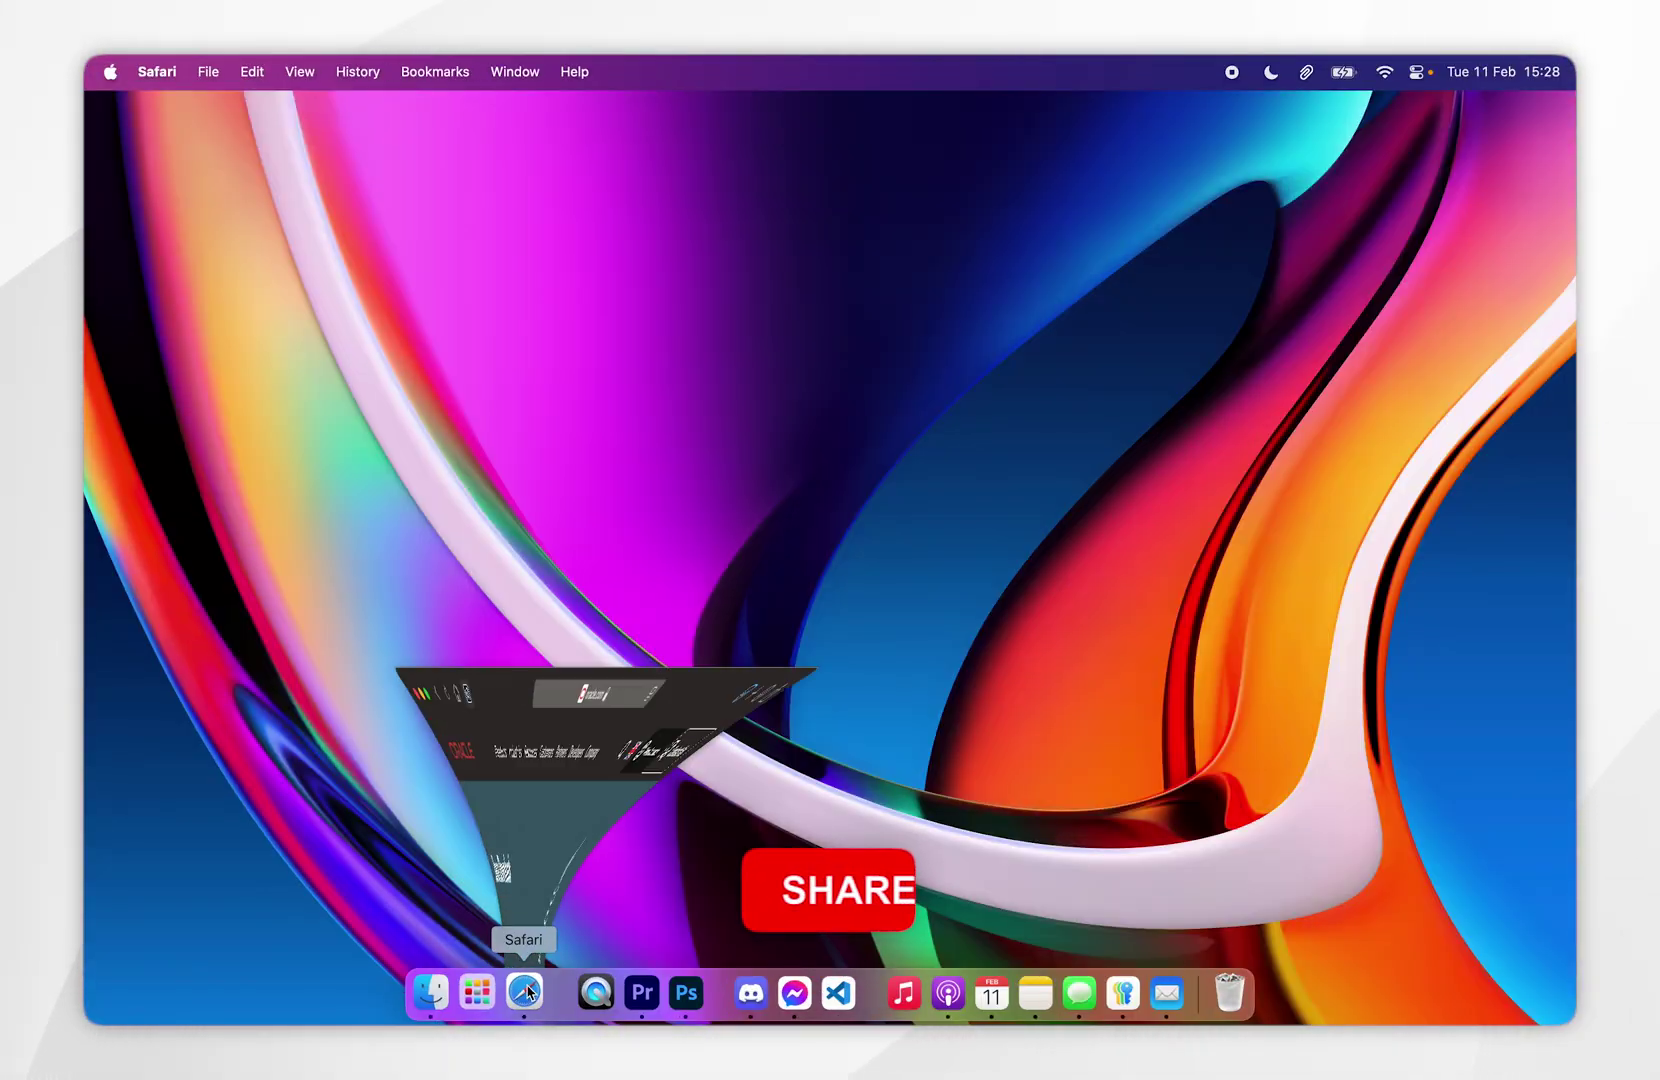
pyautogui.scroll(-10, 600, 420)
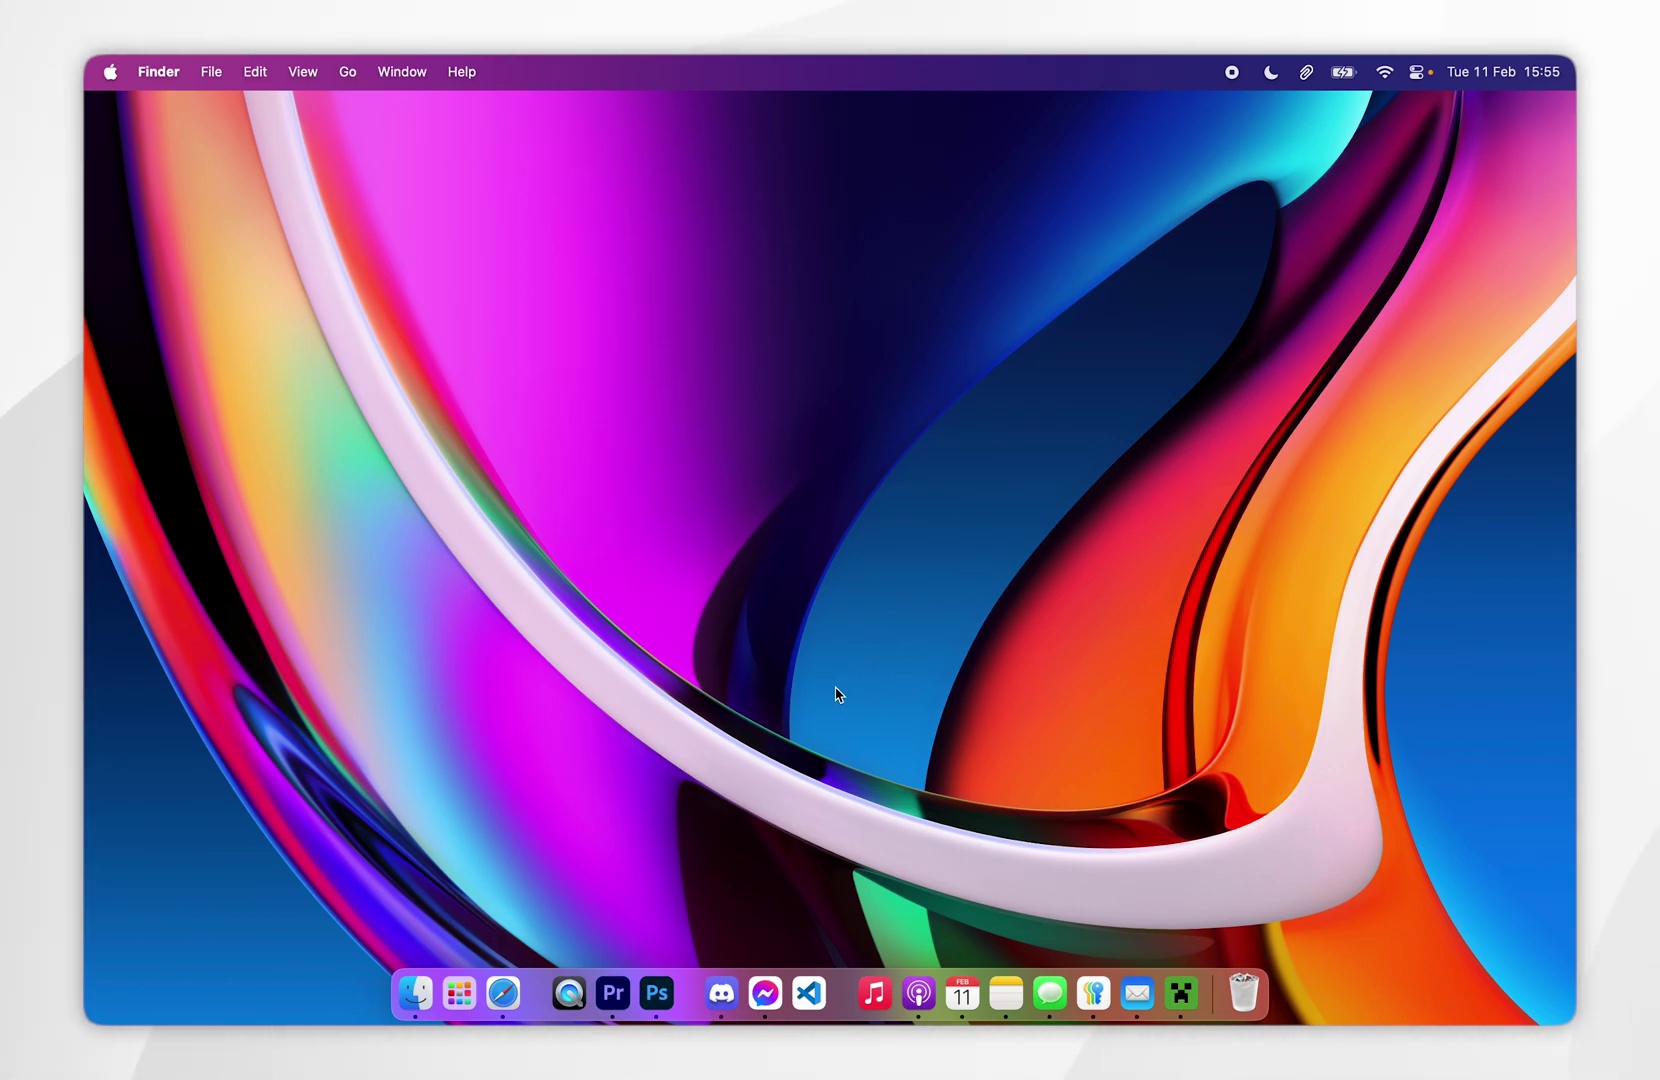
# Launch Minecraft 1.21.4 as the Latest release from the launcher, then quit from the title screen.
pyautogui.click(1180, 992)
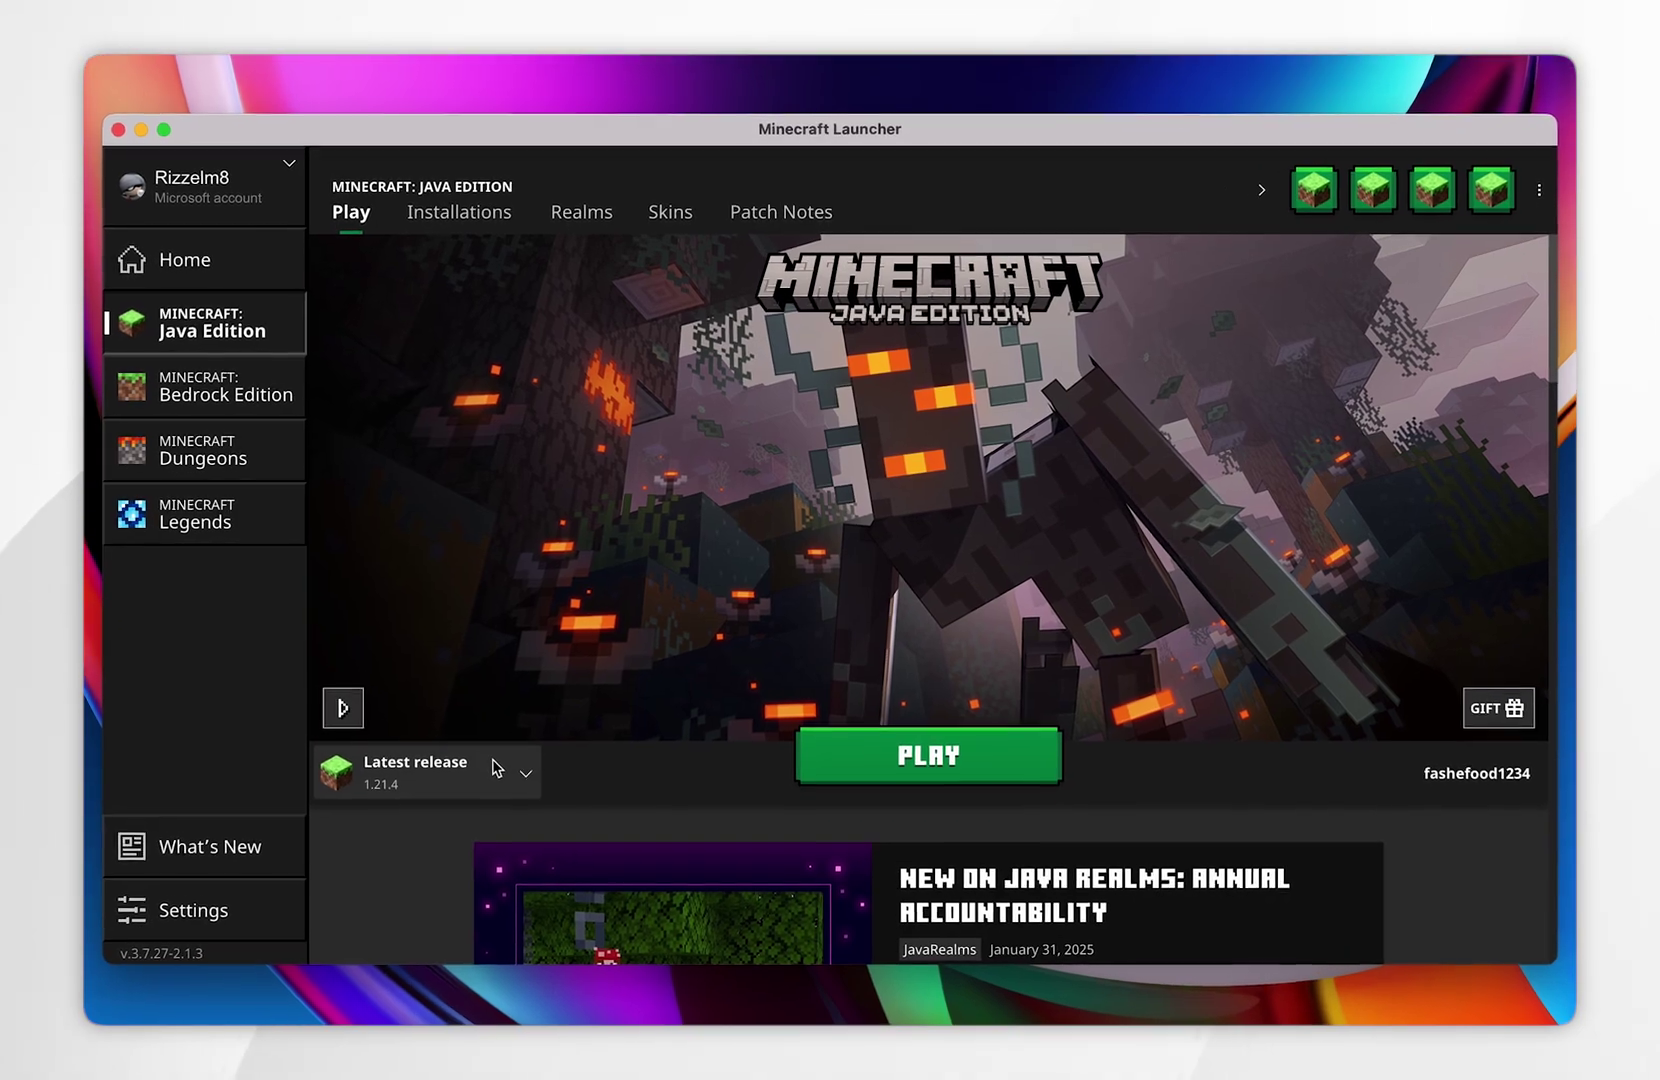
pyautogui.click(493, 768)
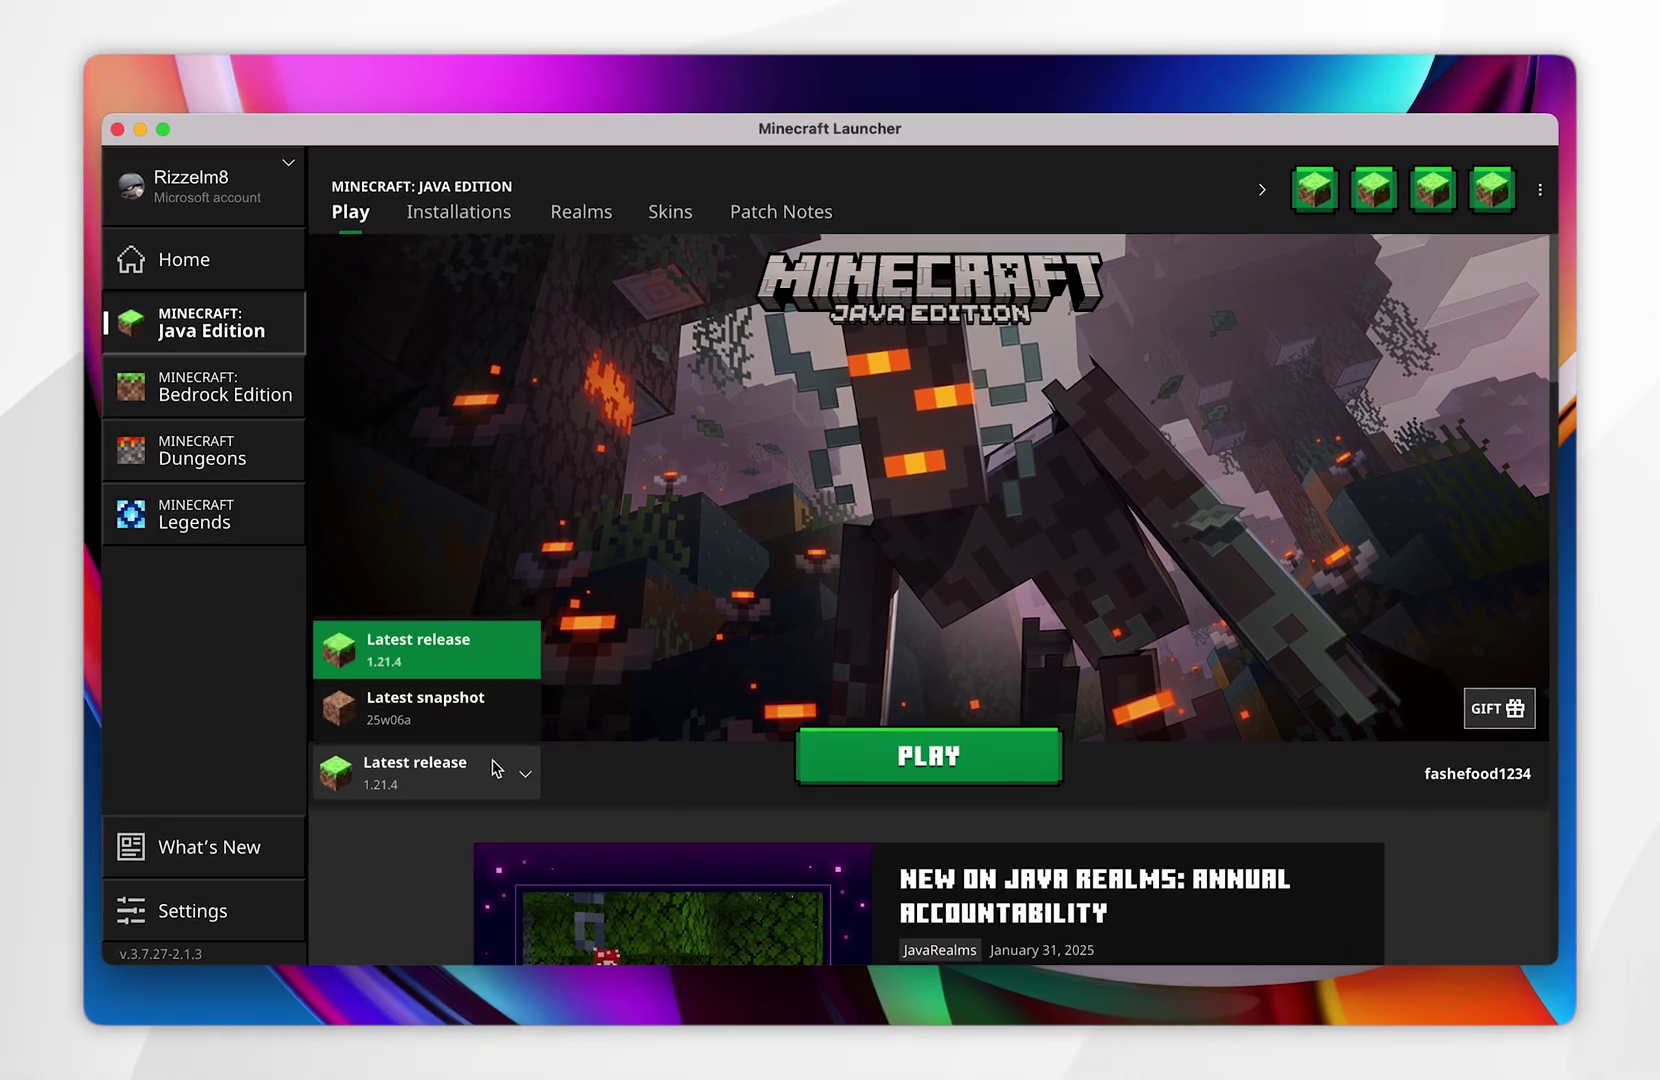
pyautogui.click(431, 666)
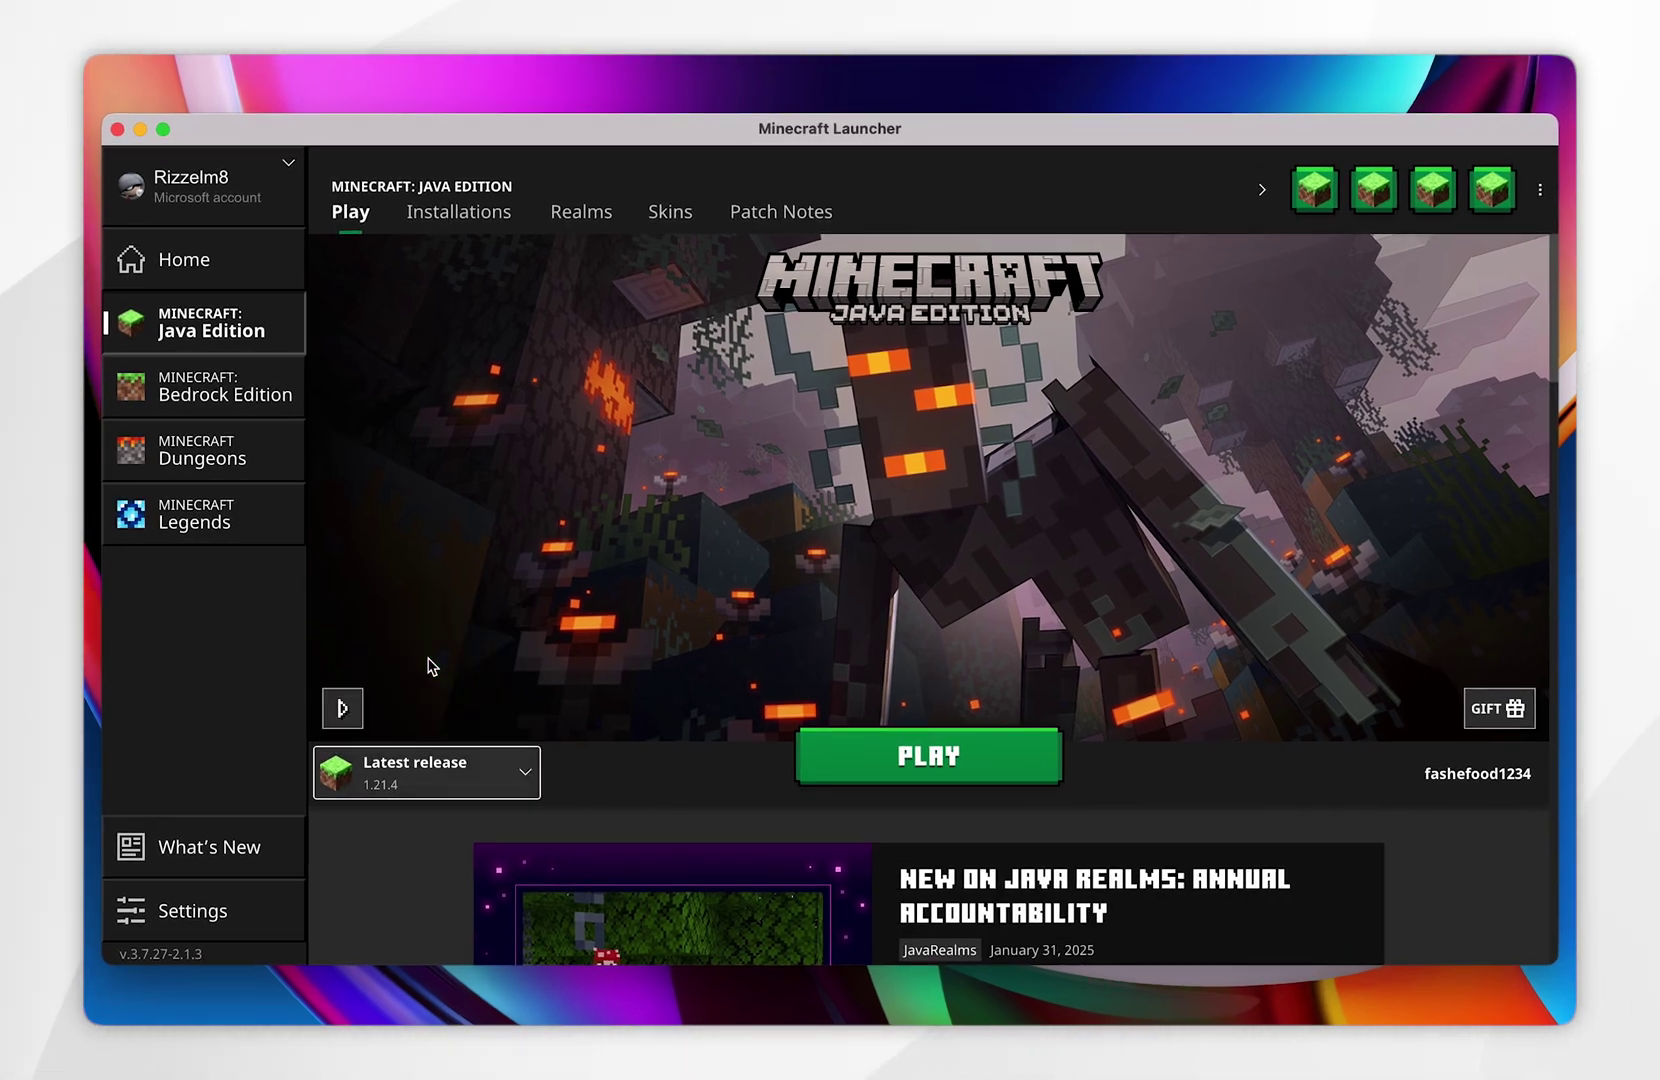
pyautogui.click(898, 762)
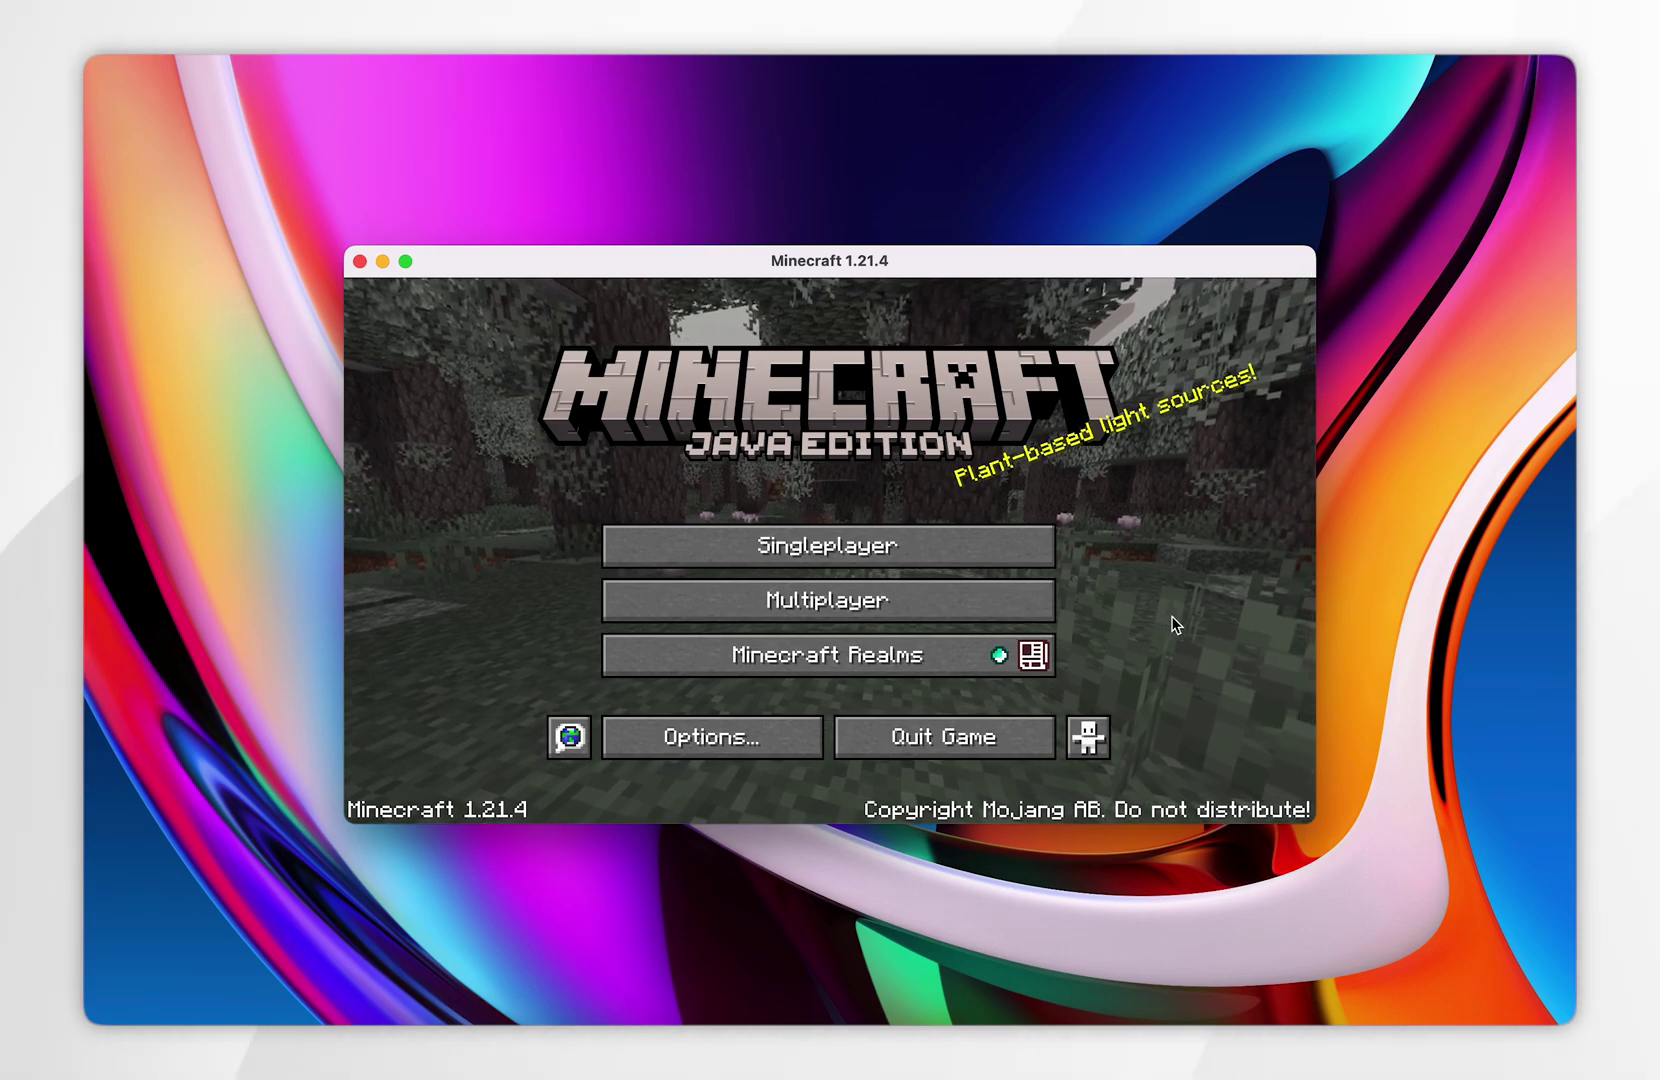
pyautogui.click(932, 748)
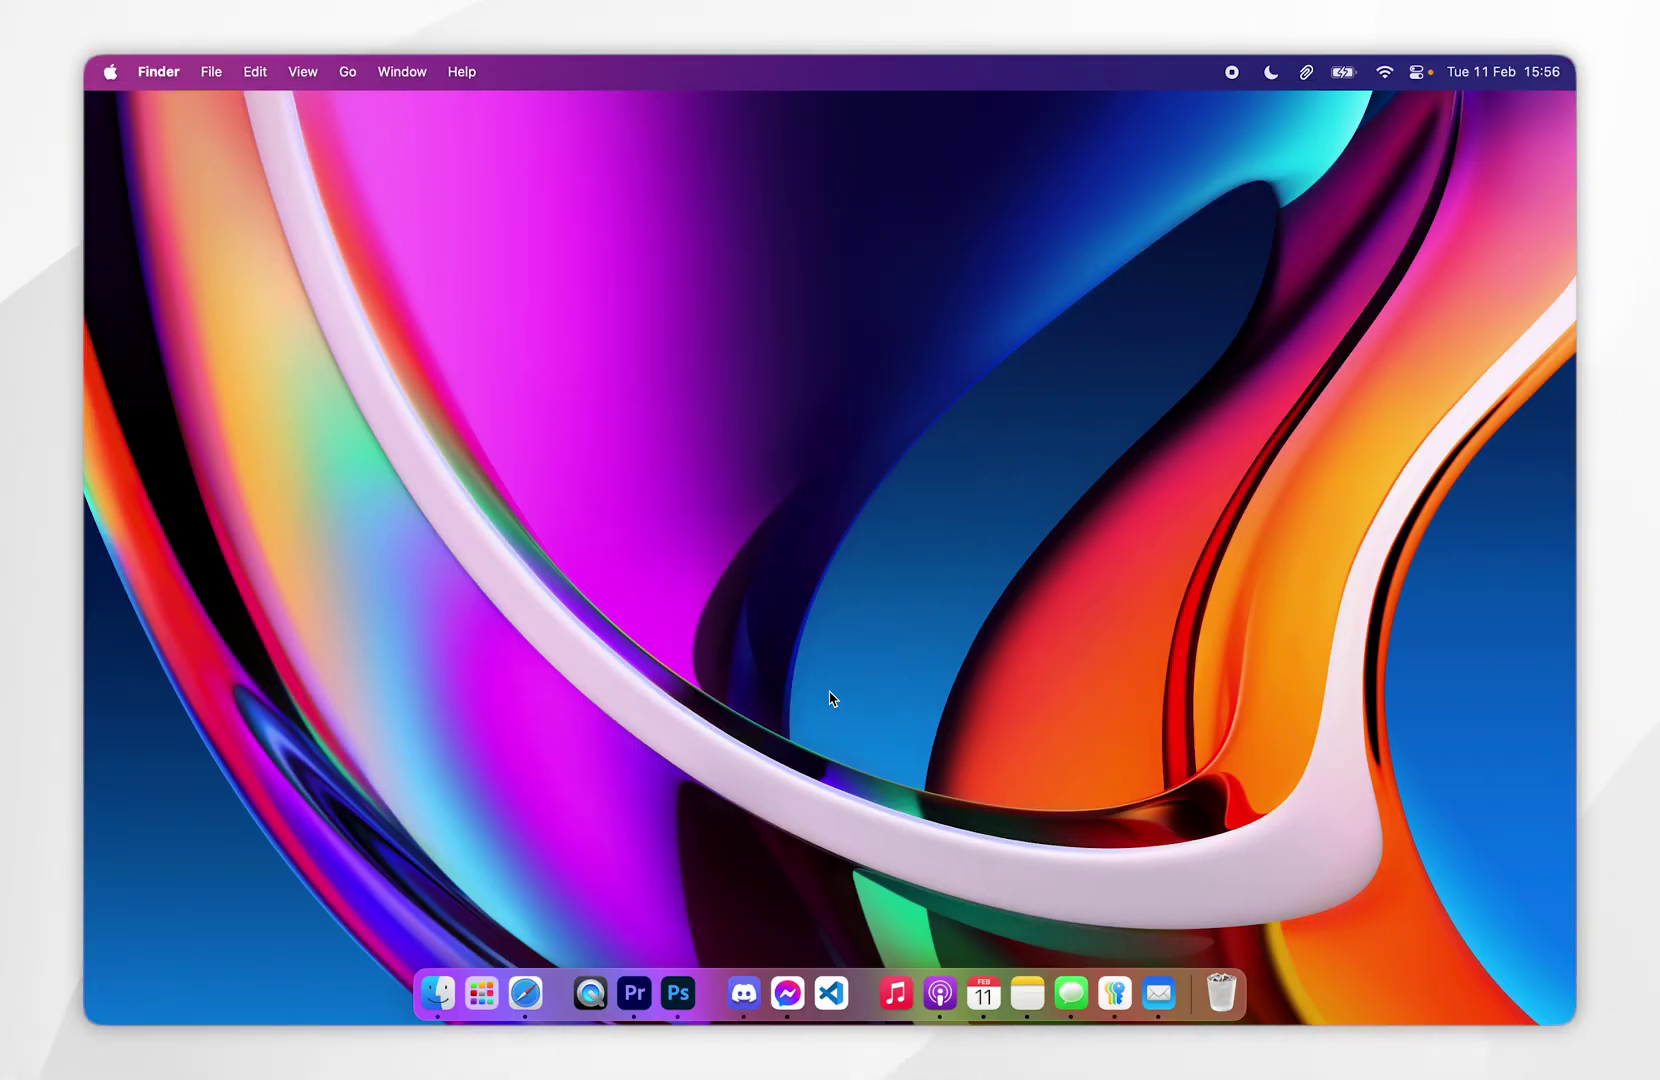
# Download the universal Fabric installer jar from fabricmc.net and save fabric-installer-1.0.1.jar to the Desktop.
pyautogui.click(527, 990)
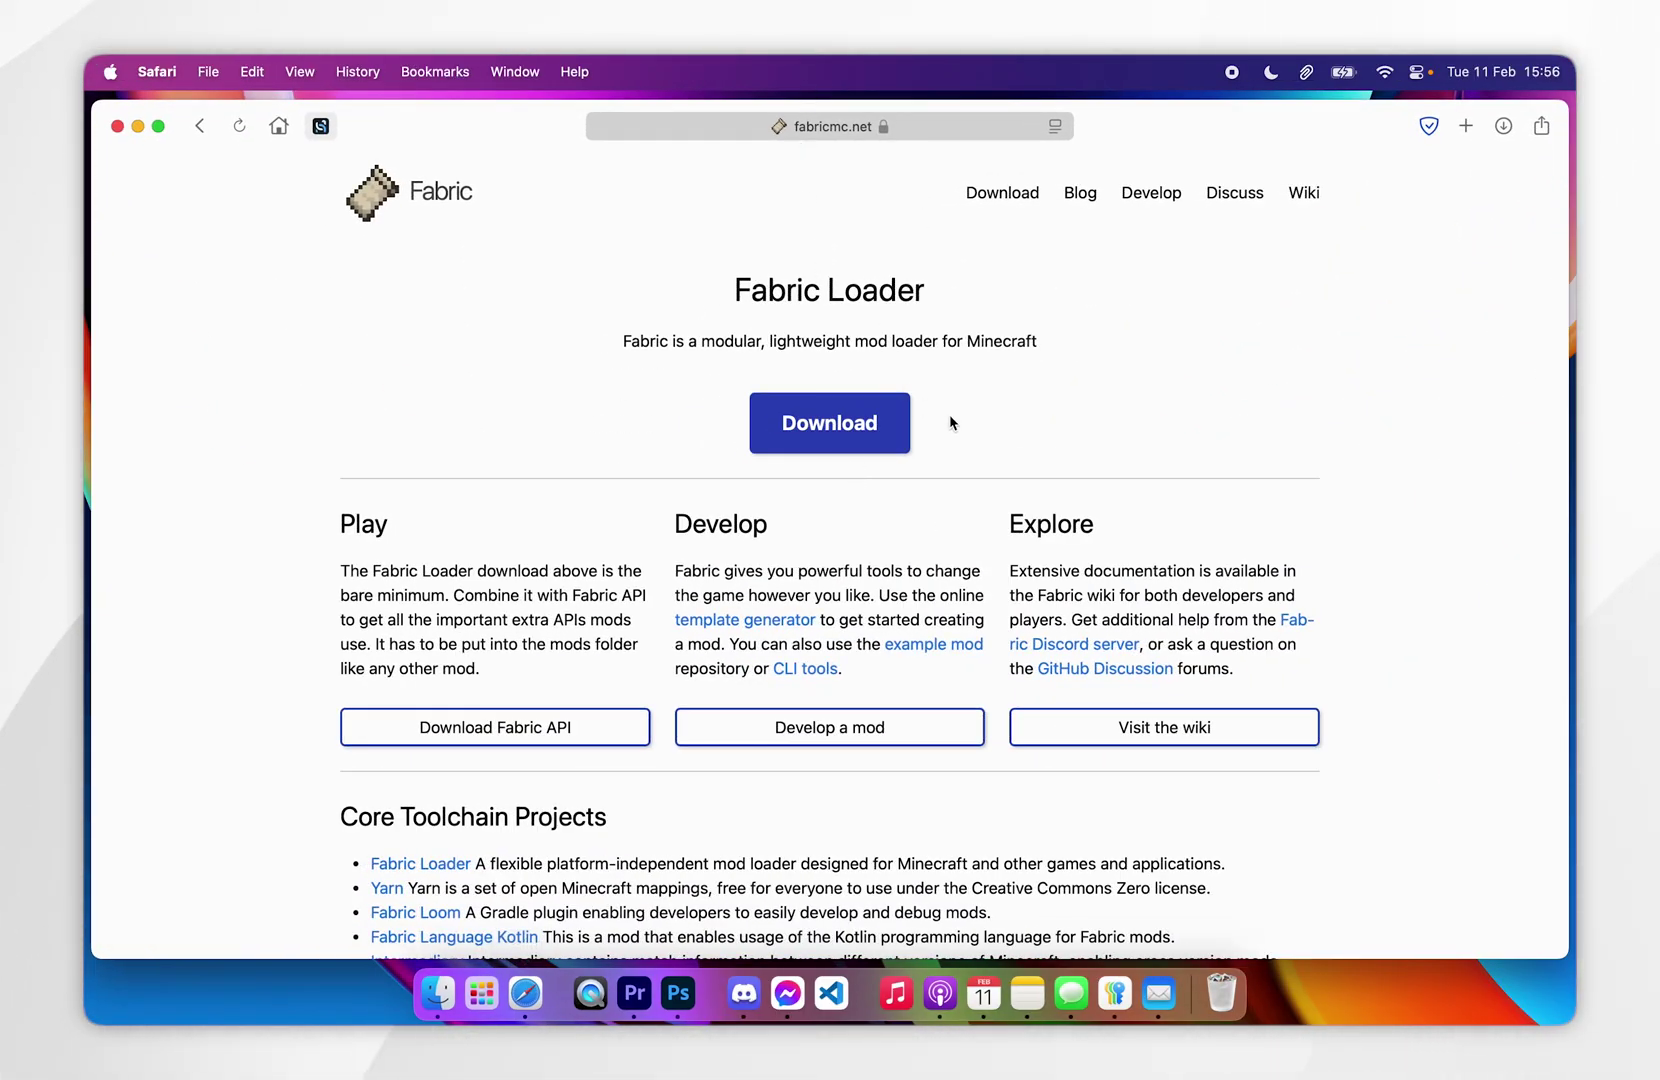
pyautogui.click(840, 420)
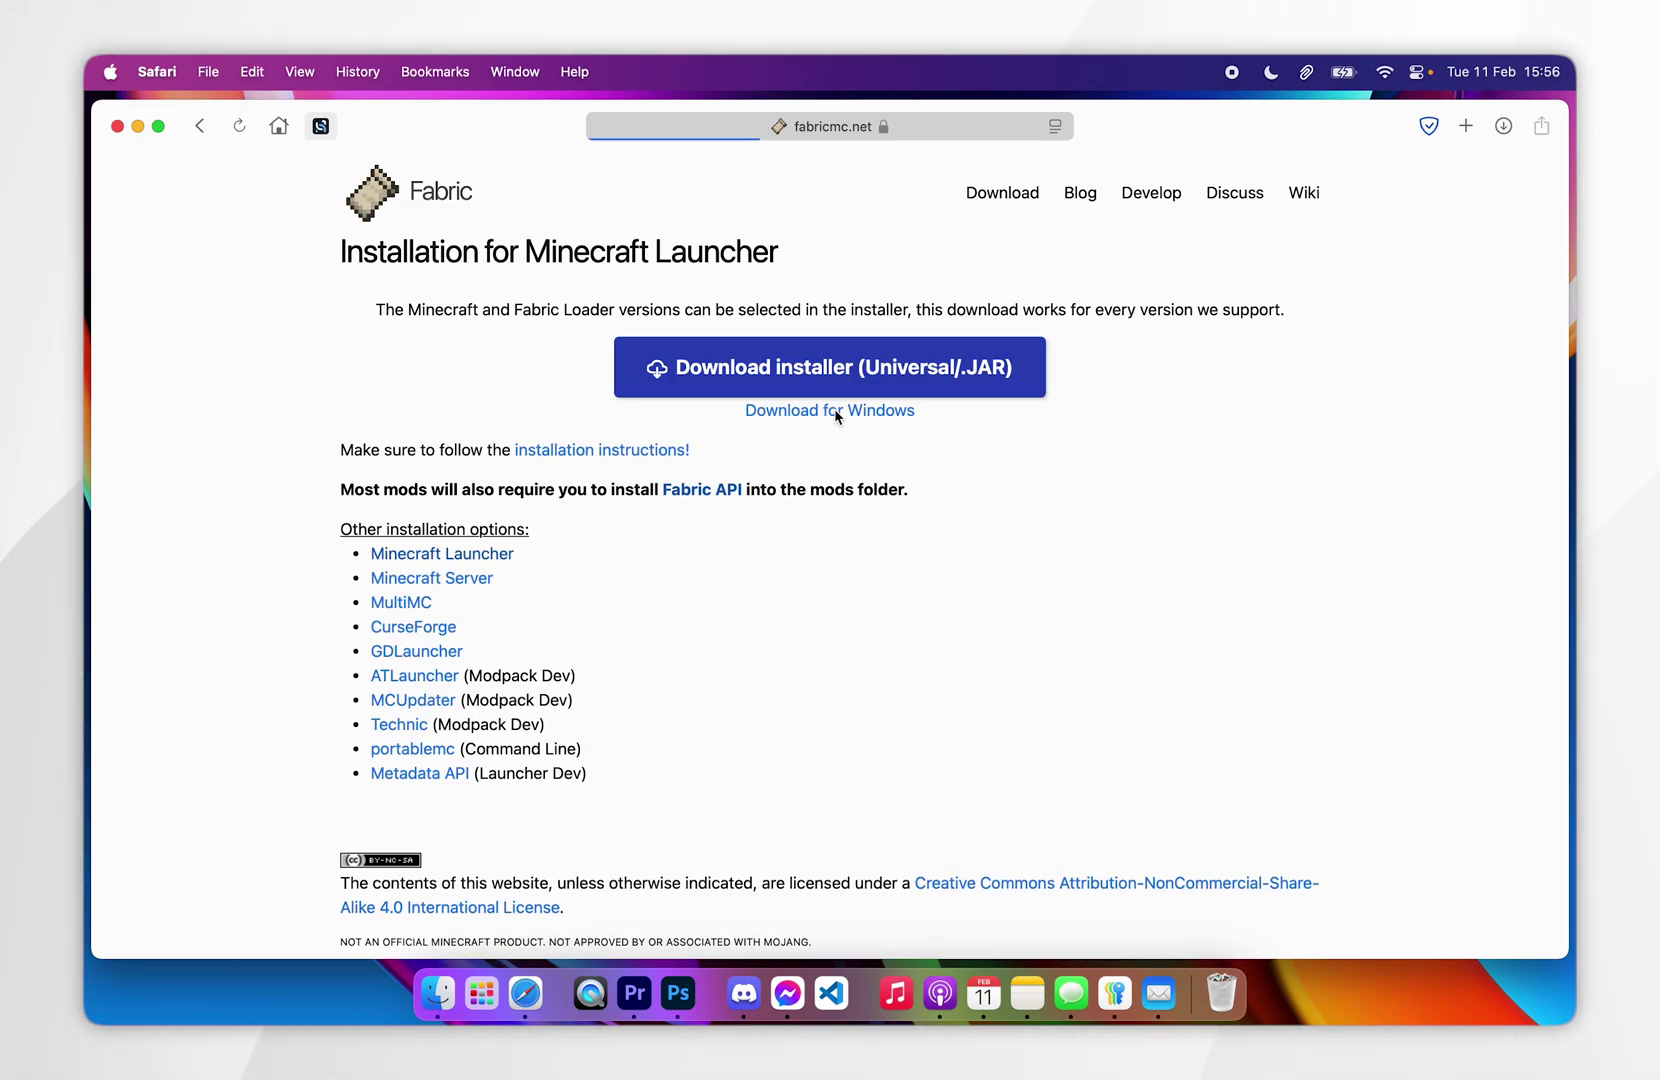
pyautogui.click(785, 371)
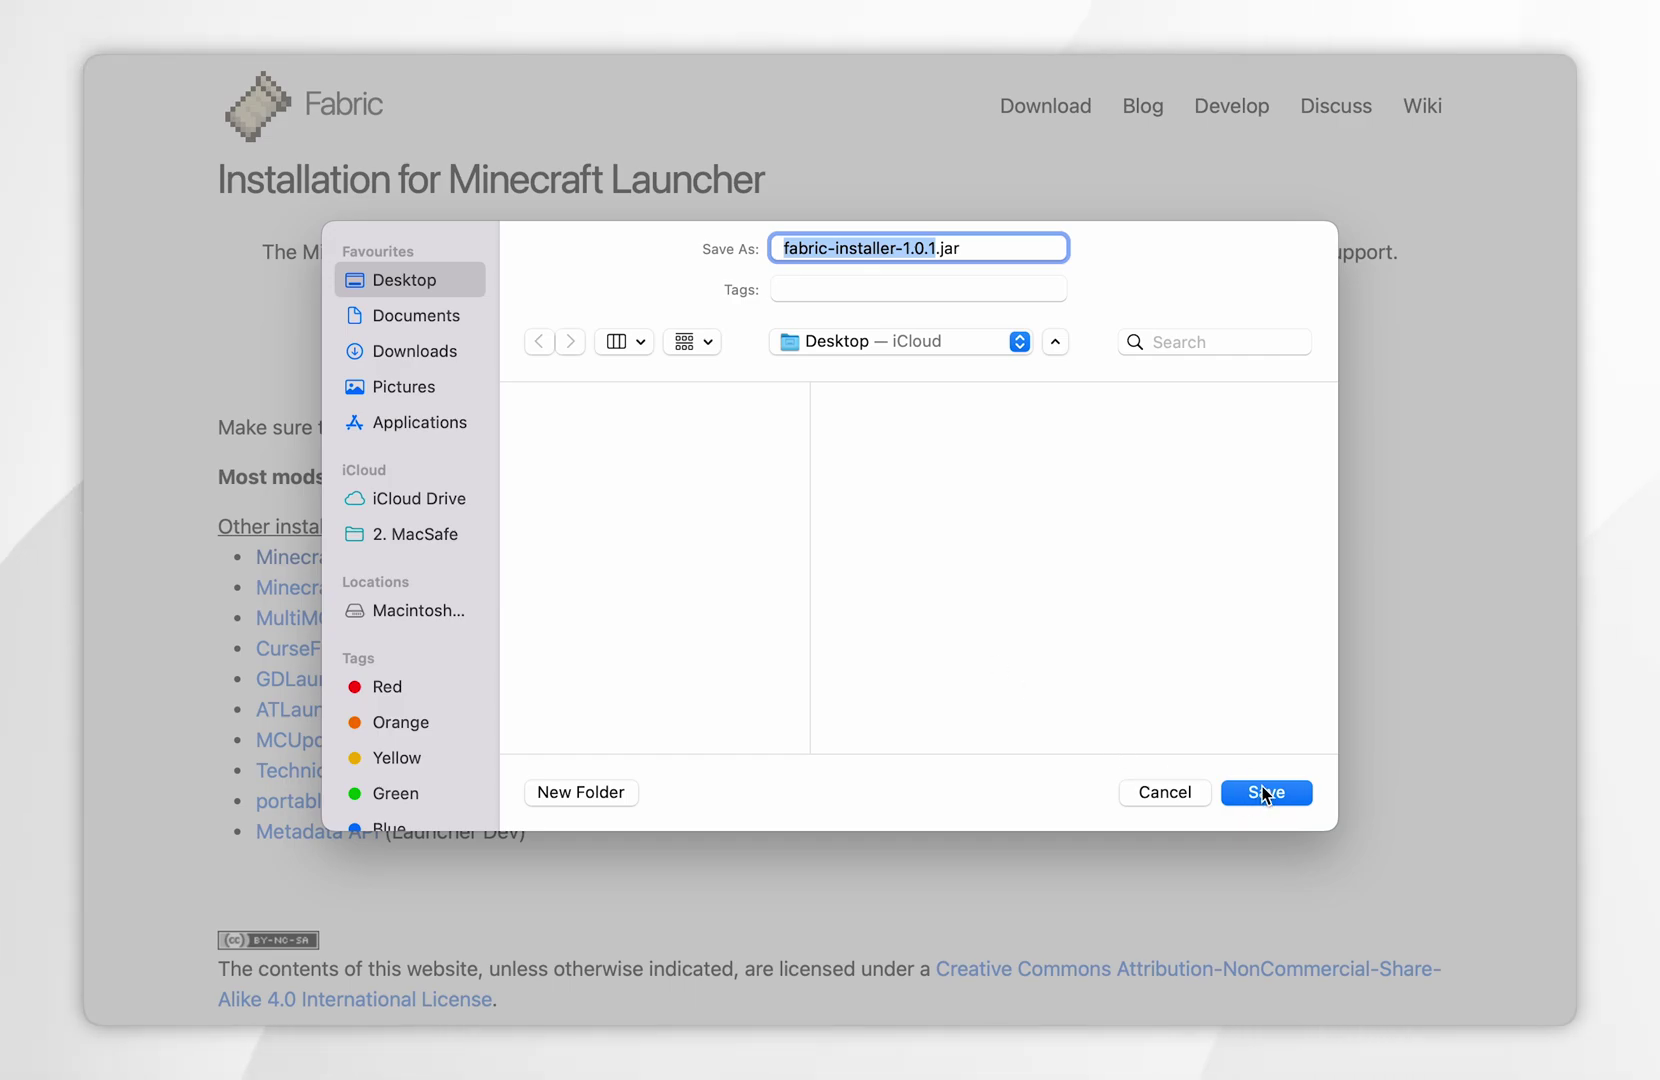
pyautogui.click(1262, 790)
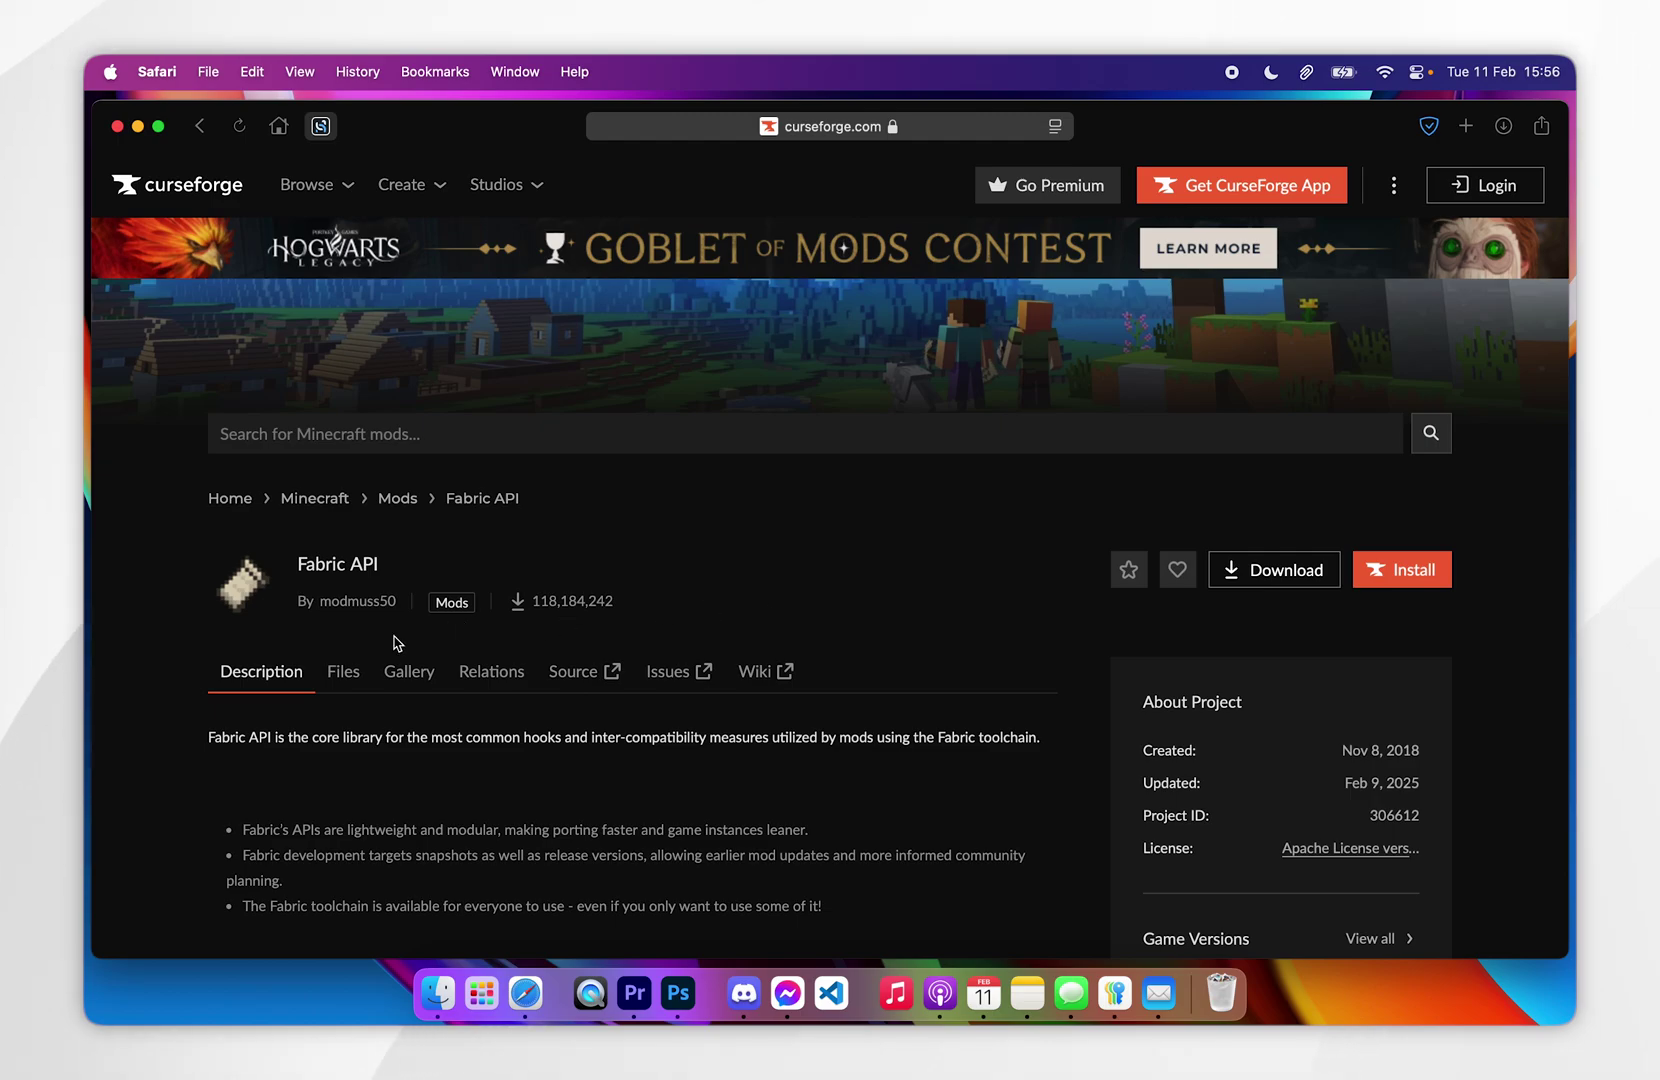
# Download the Fabric API [1.21.4] 0.116.0 file from CurseForge's Files list to the Desktop.
pyautogui.click(343, 675)
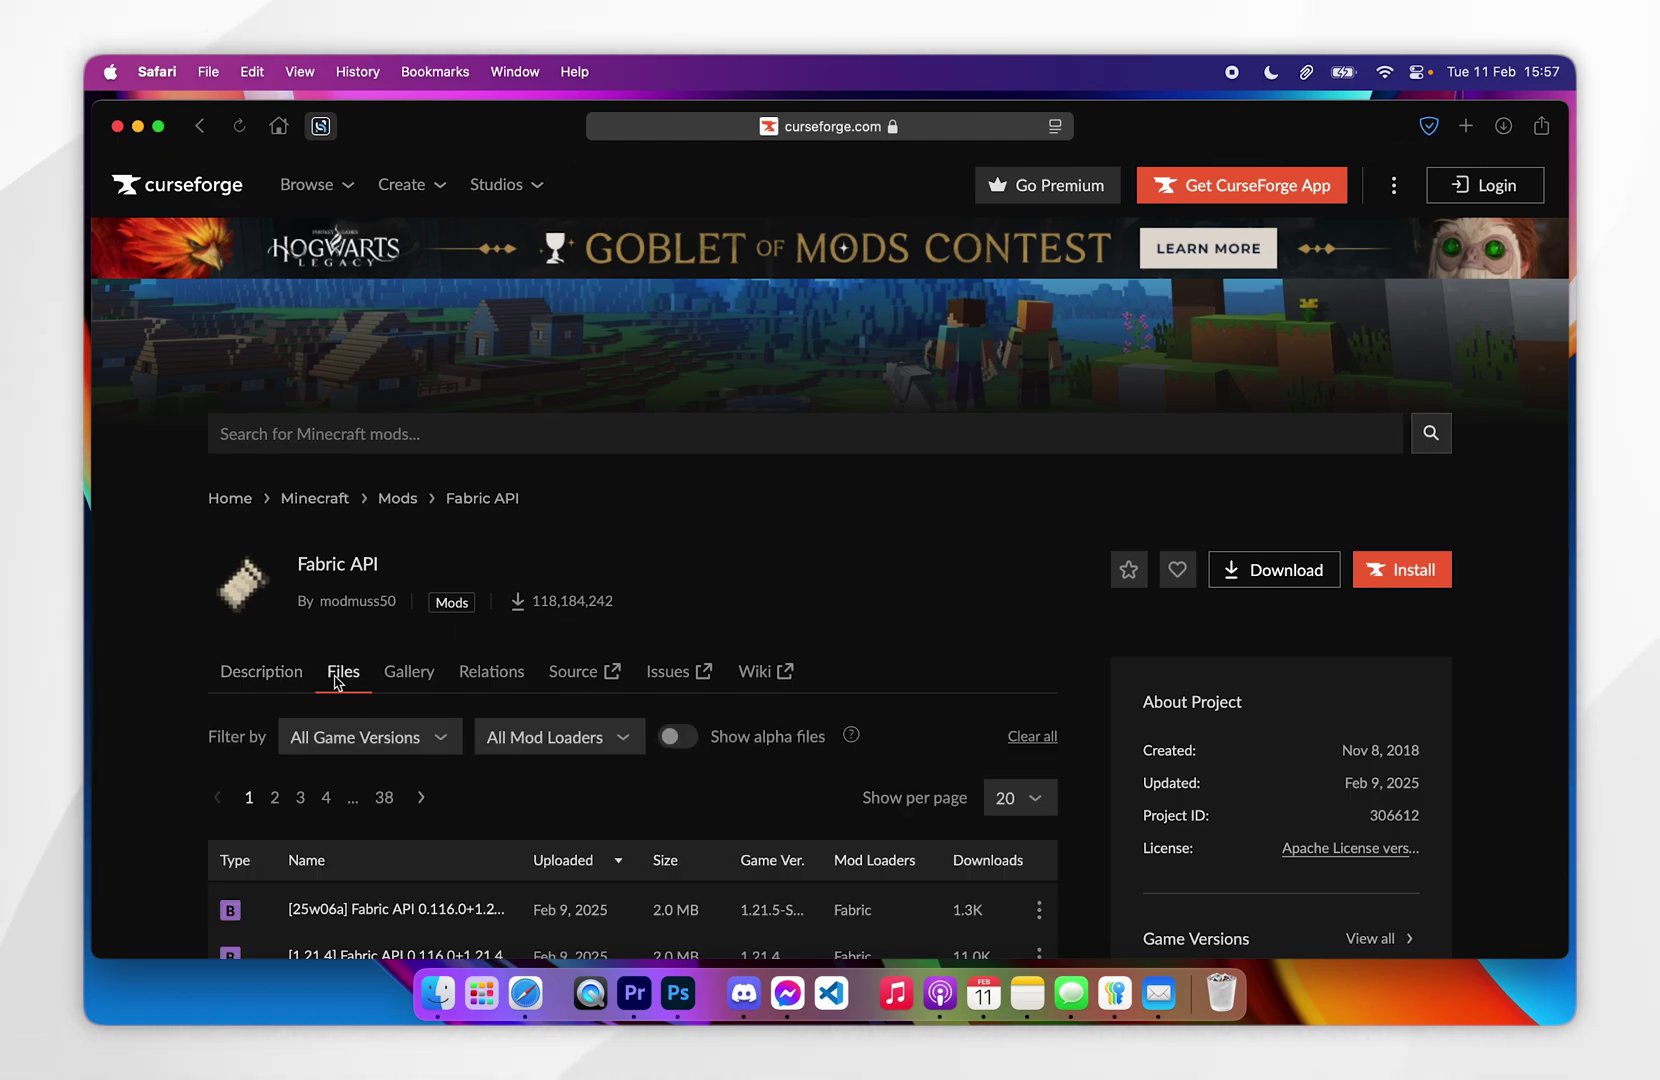
pyautogui.scroll(-3, 335, 683)
pyautogui.scroll(-3, 335, 683)
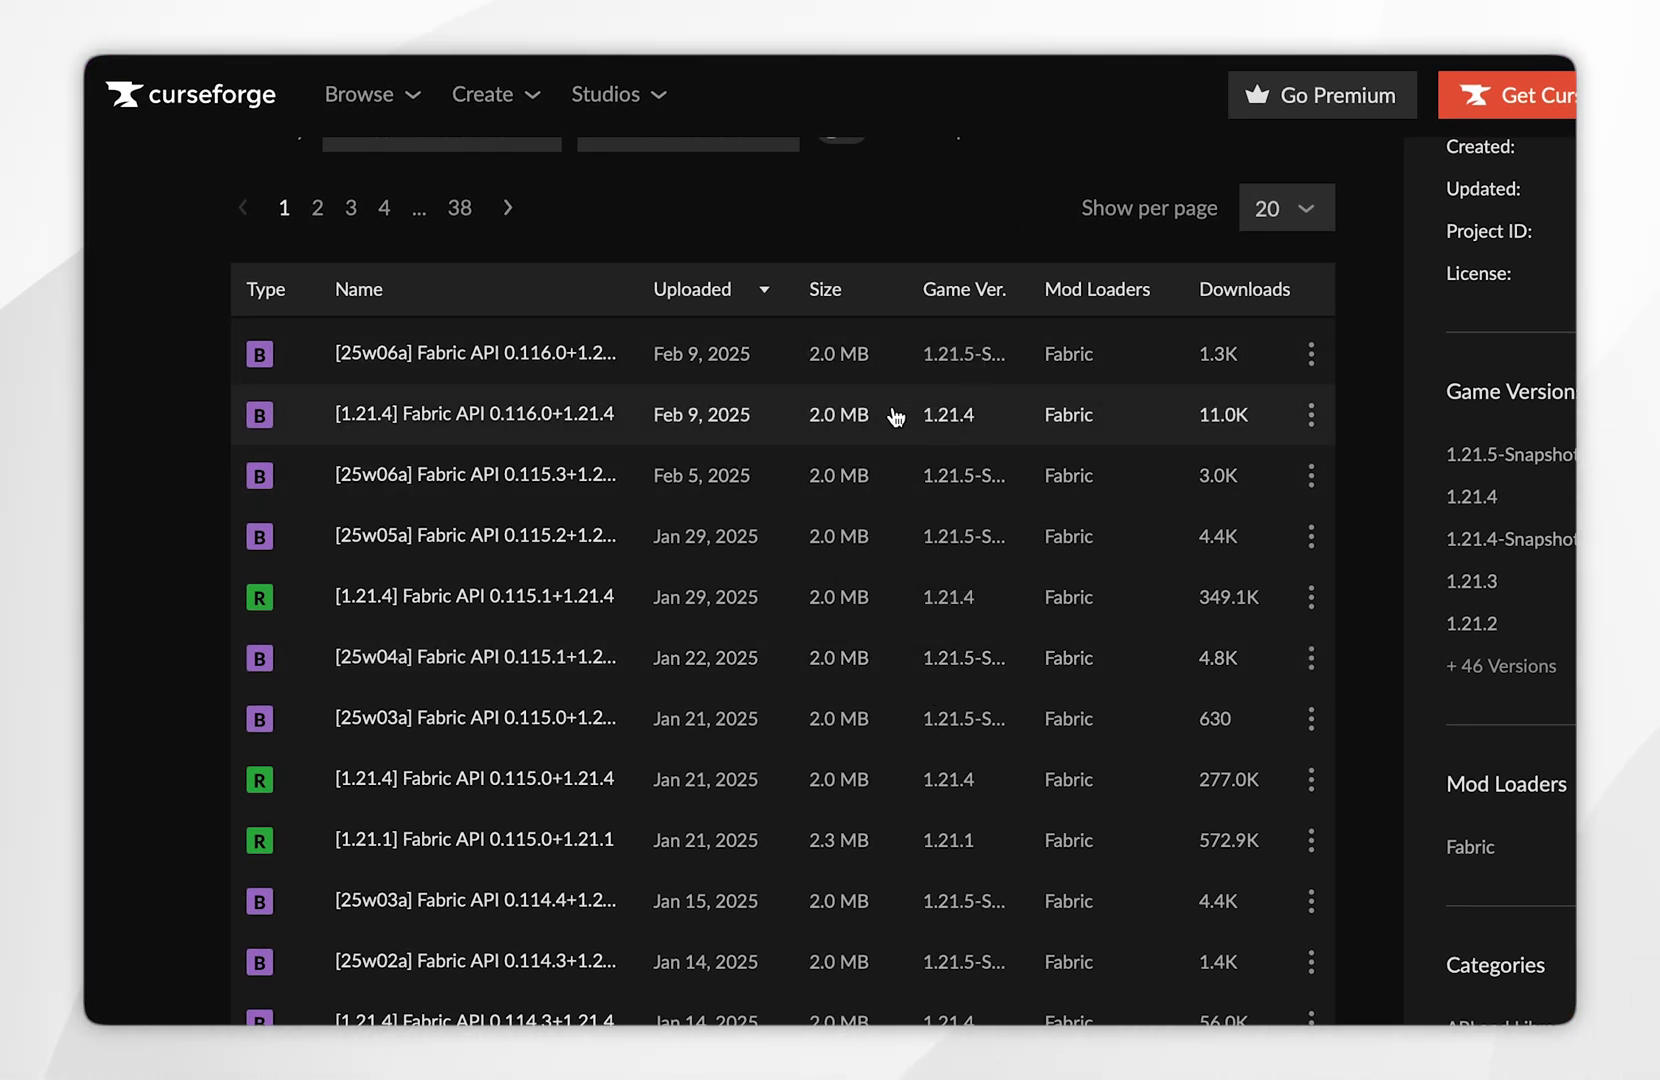
pyautogui.click(895, 415)
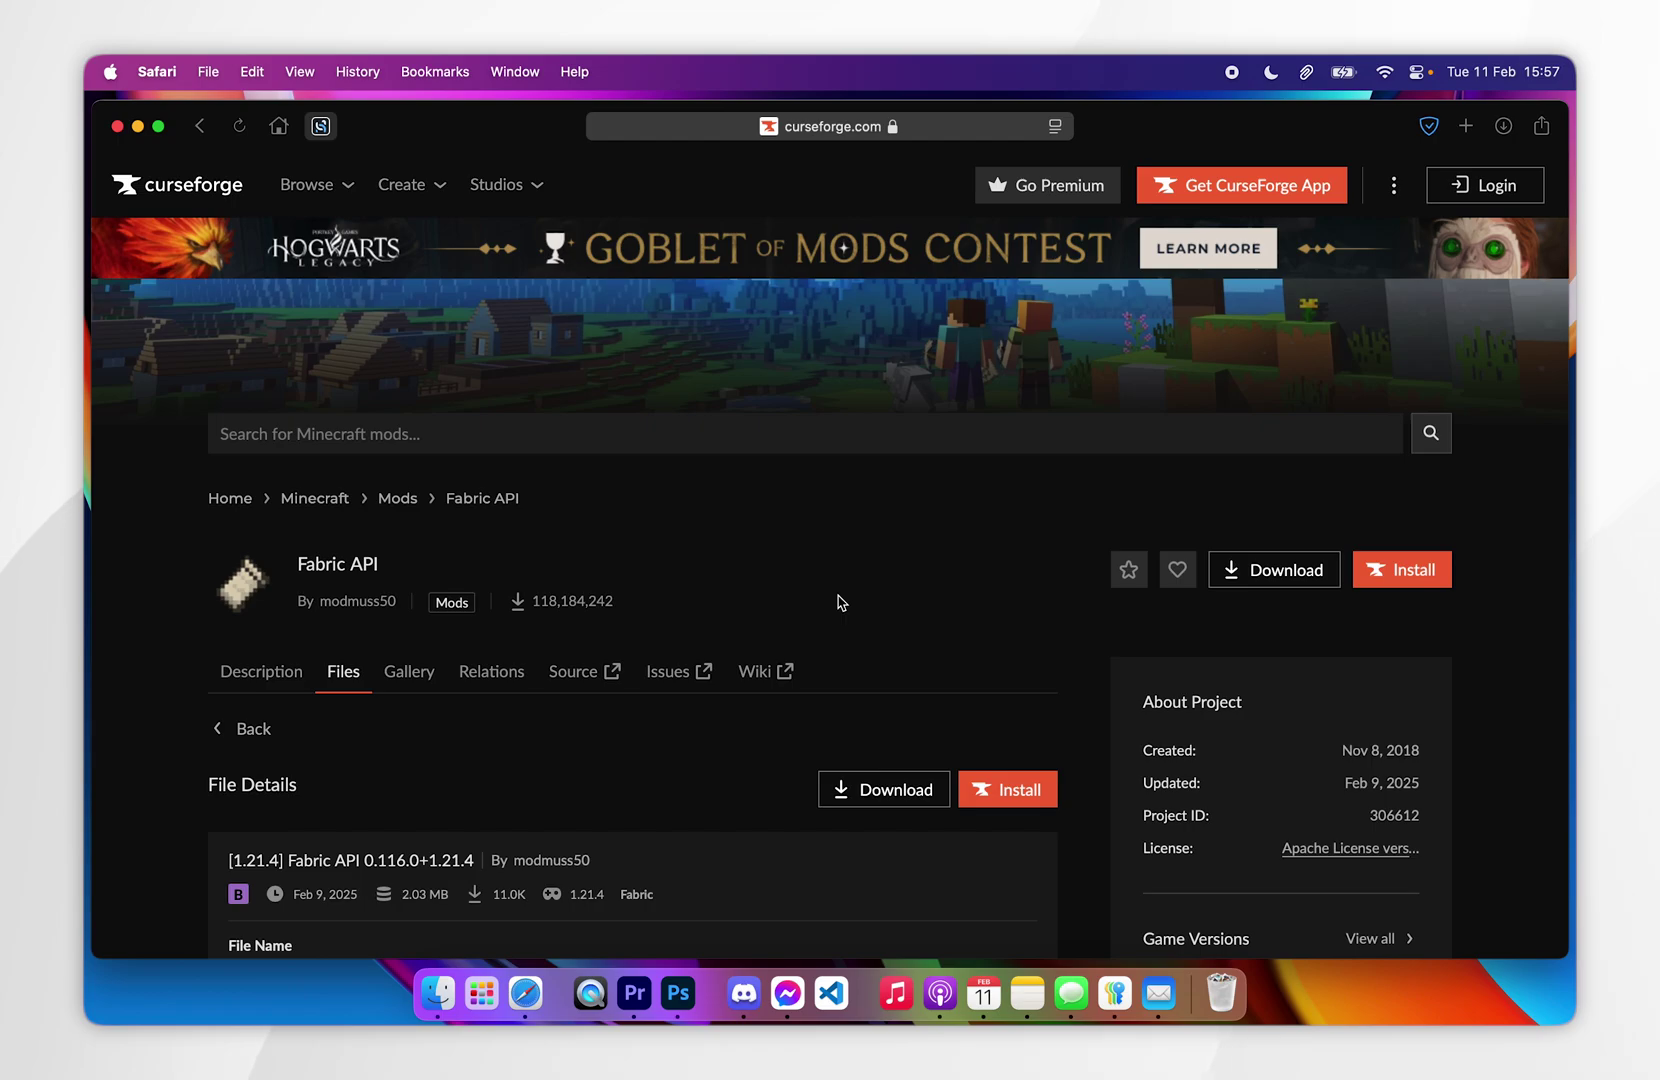
pyautogui.scroll(-4, 840, 601)
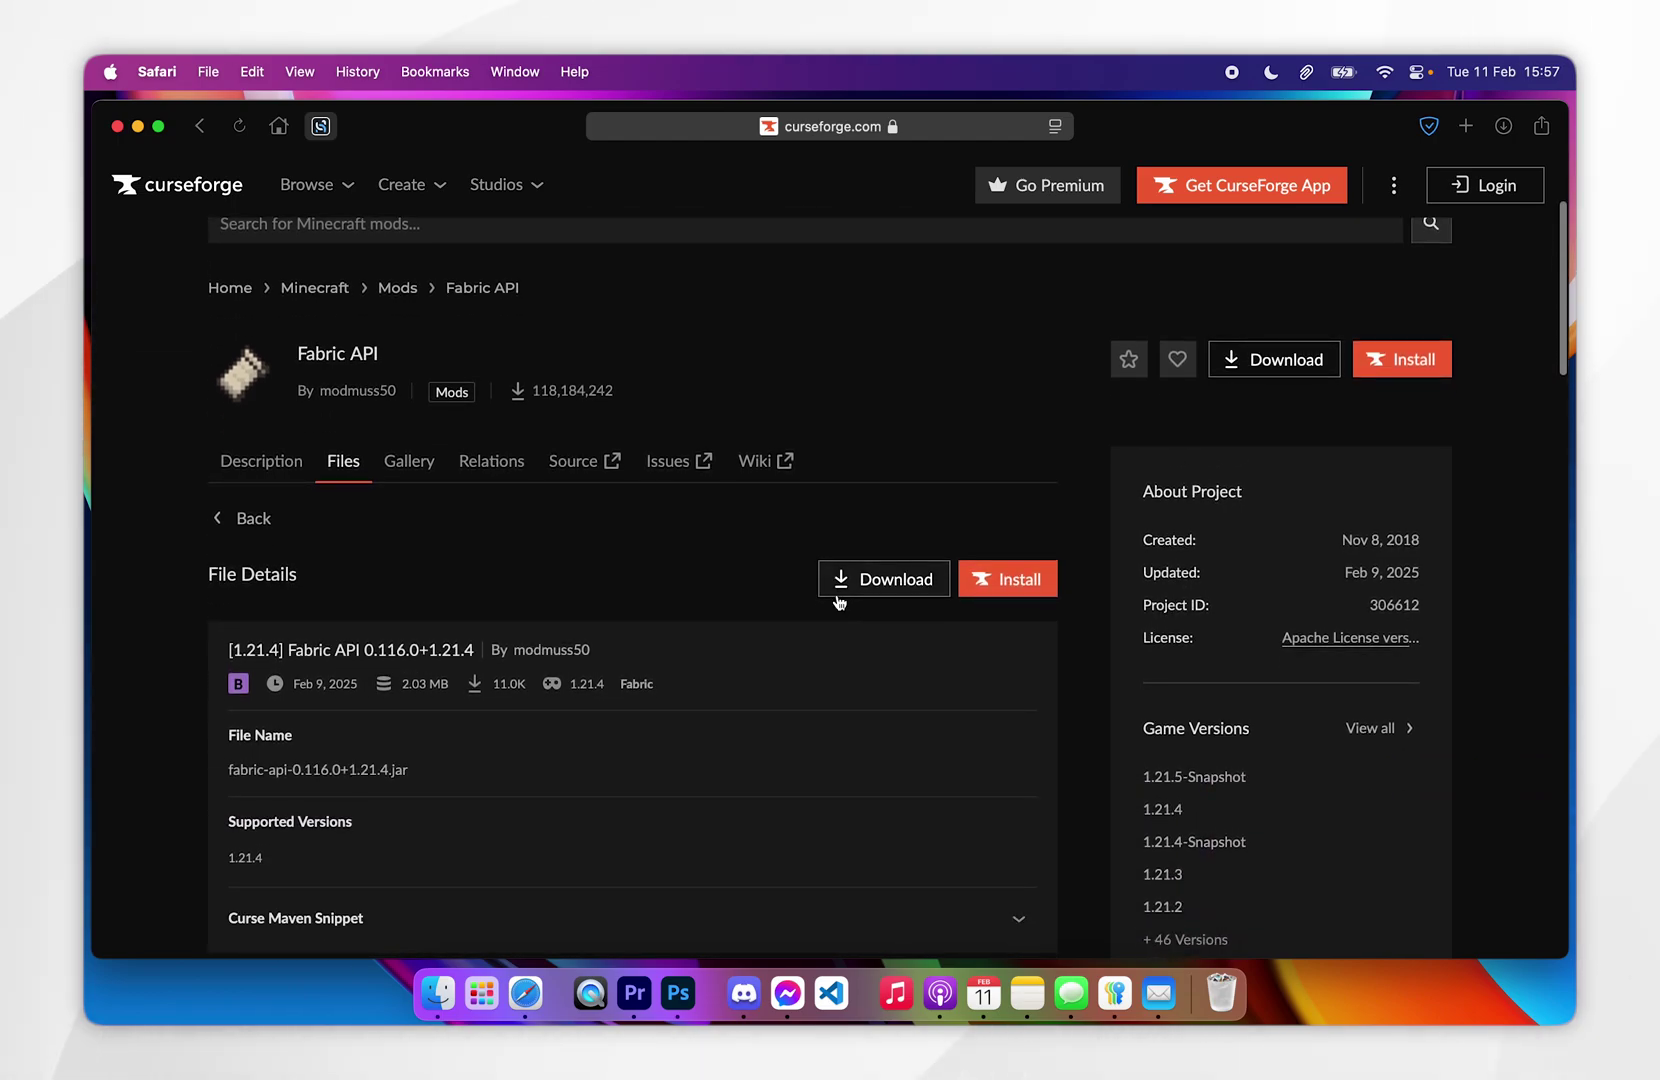
pyautogui.click(888, 585)
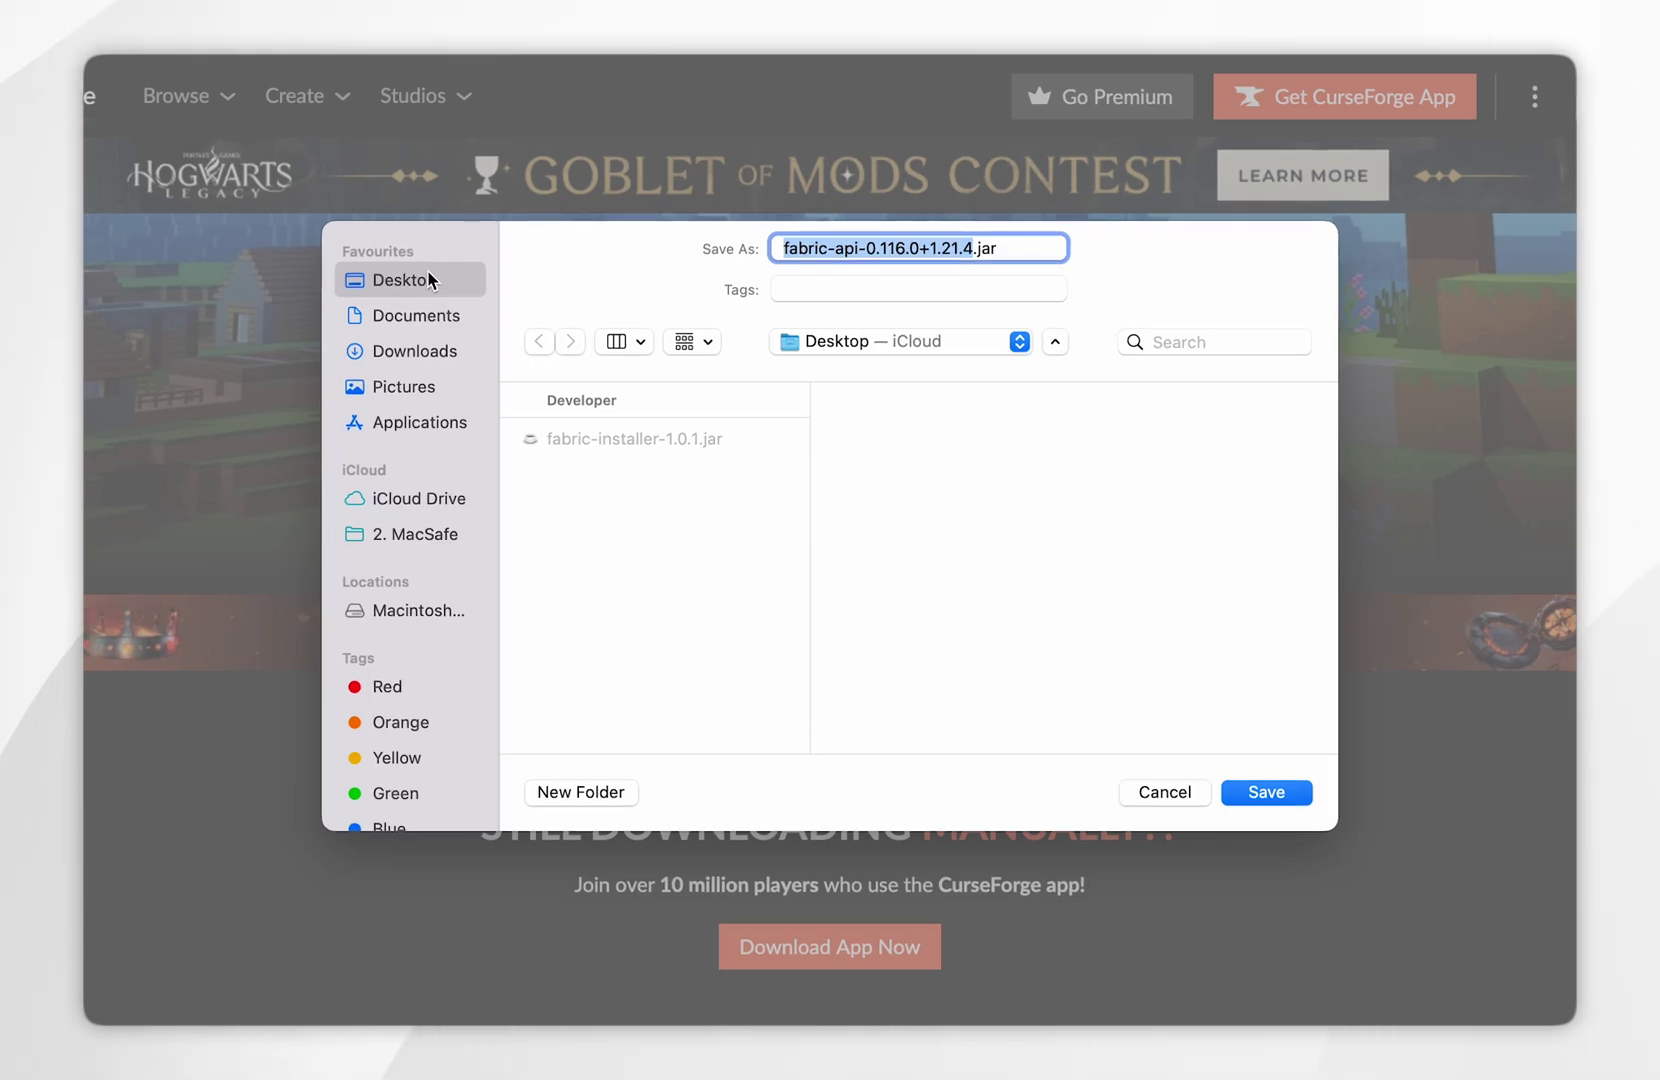
pyautogui.click(1266, 792)
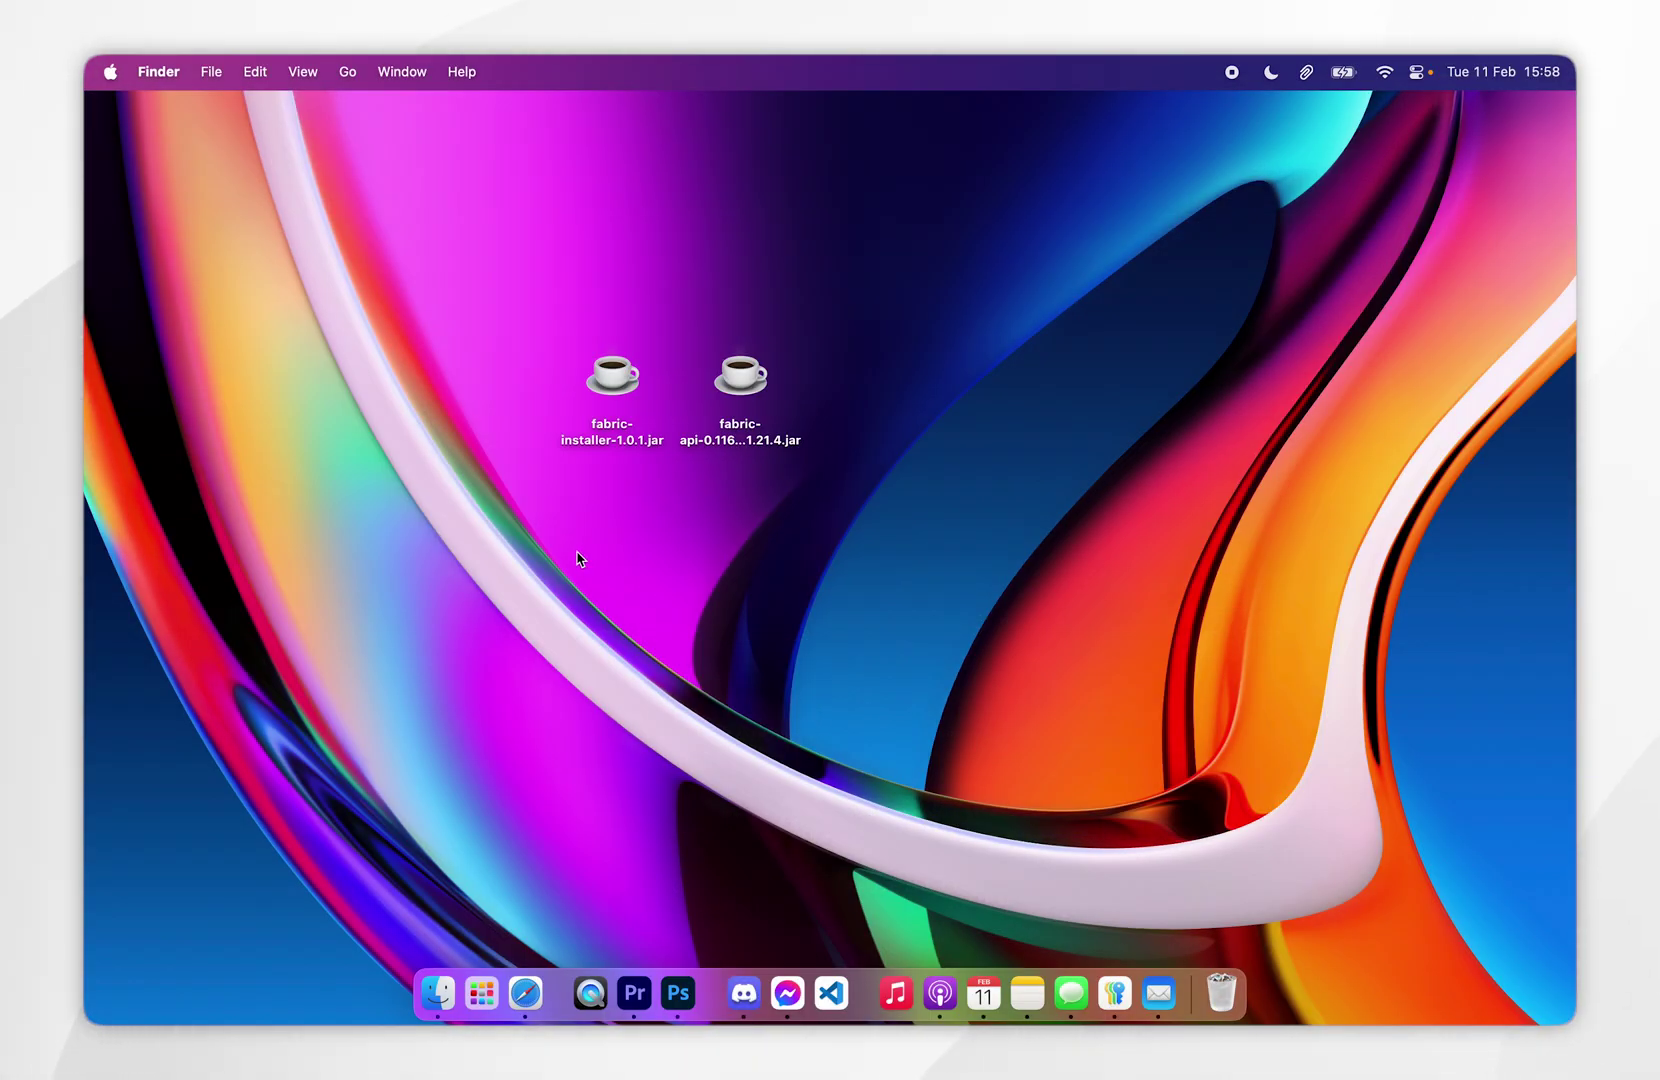
# Select the Fabric installer and Fabric API jars on the Desktop, then bring up Modrinth in Safari.
pyautogui.moveTo(580, 570); pyautogui.dragTo(640, 316)
pyautogui.moveTo(766, 590); pyautogui.dragTo(745, 314)
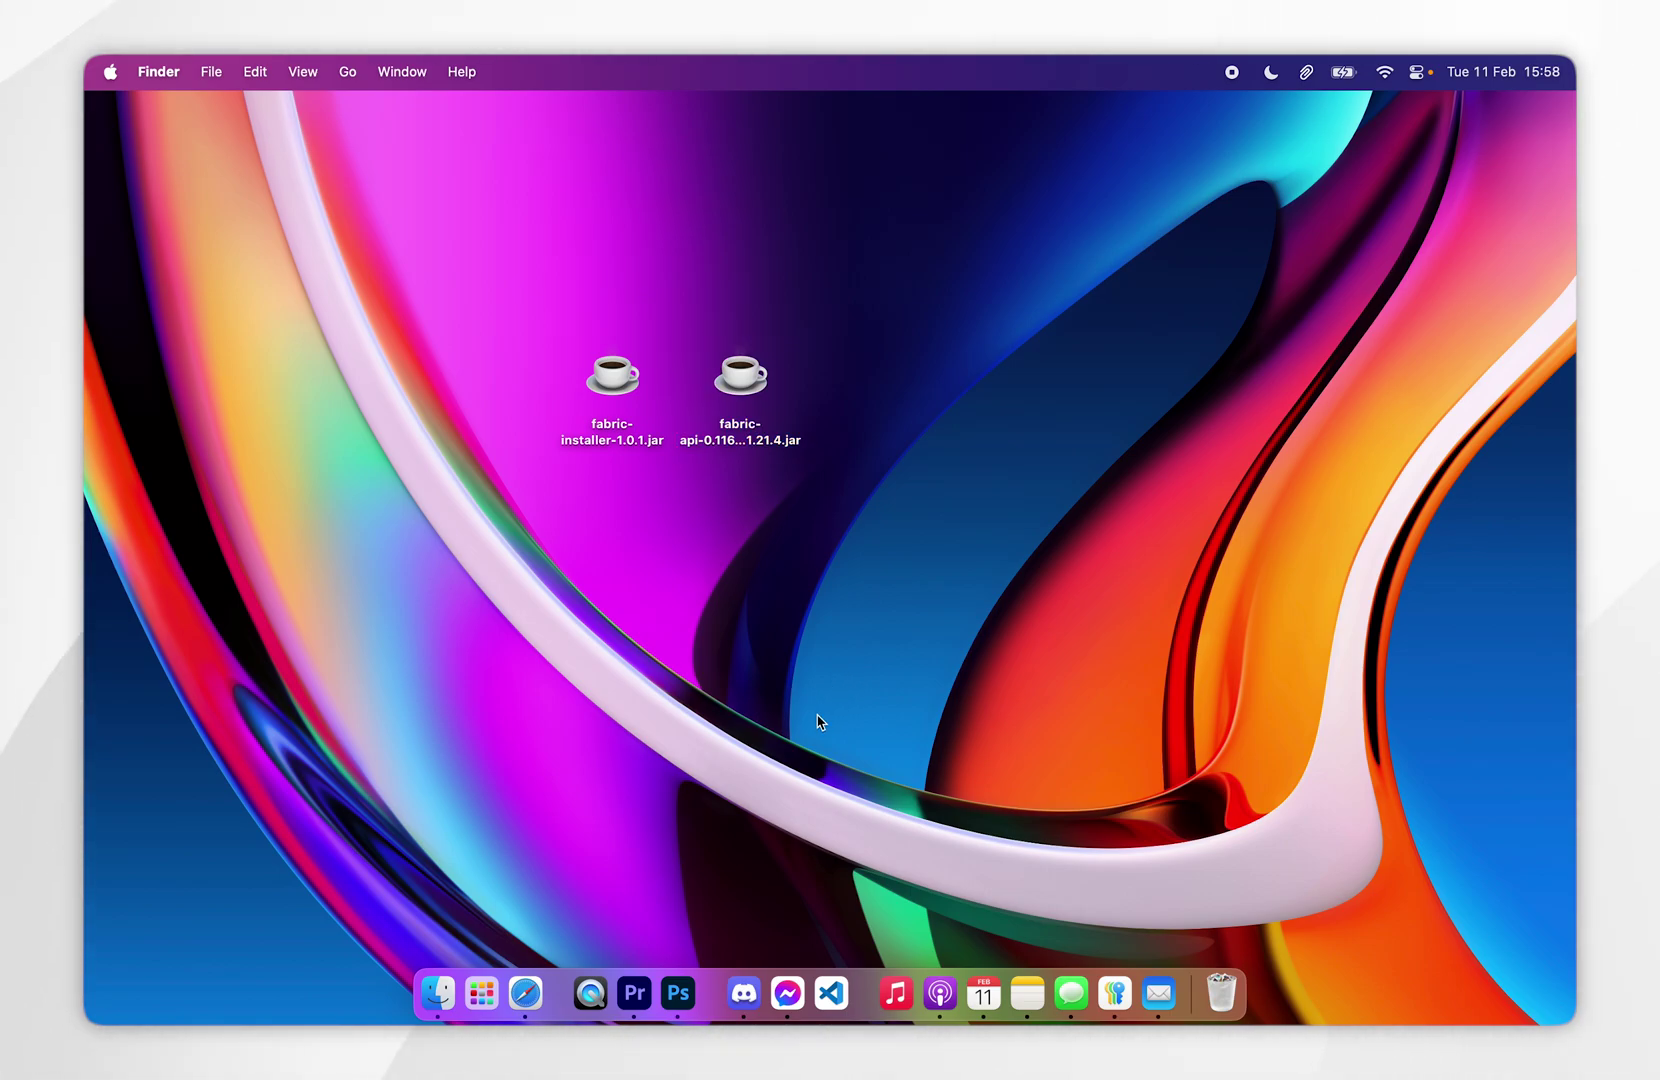
pyautogui.click(525, 993)
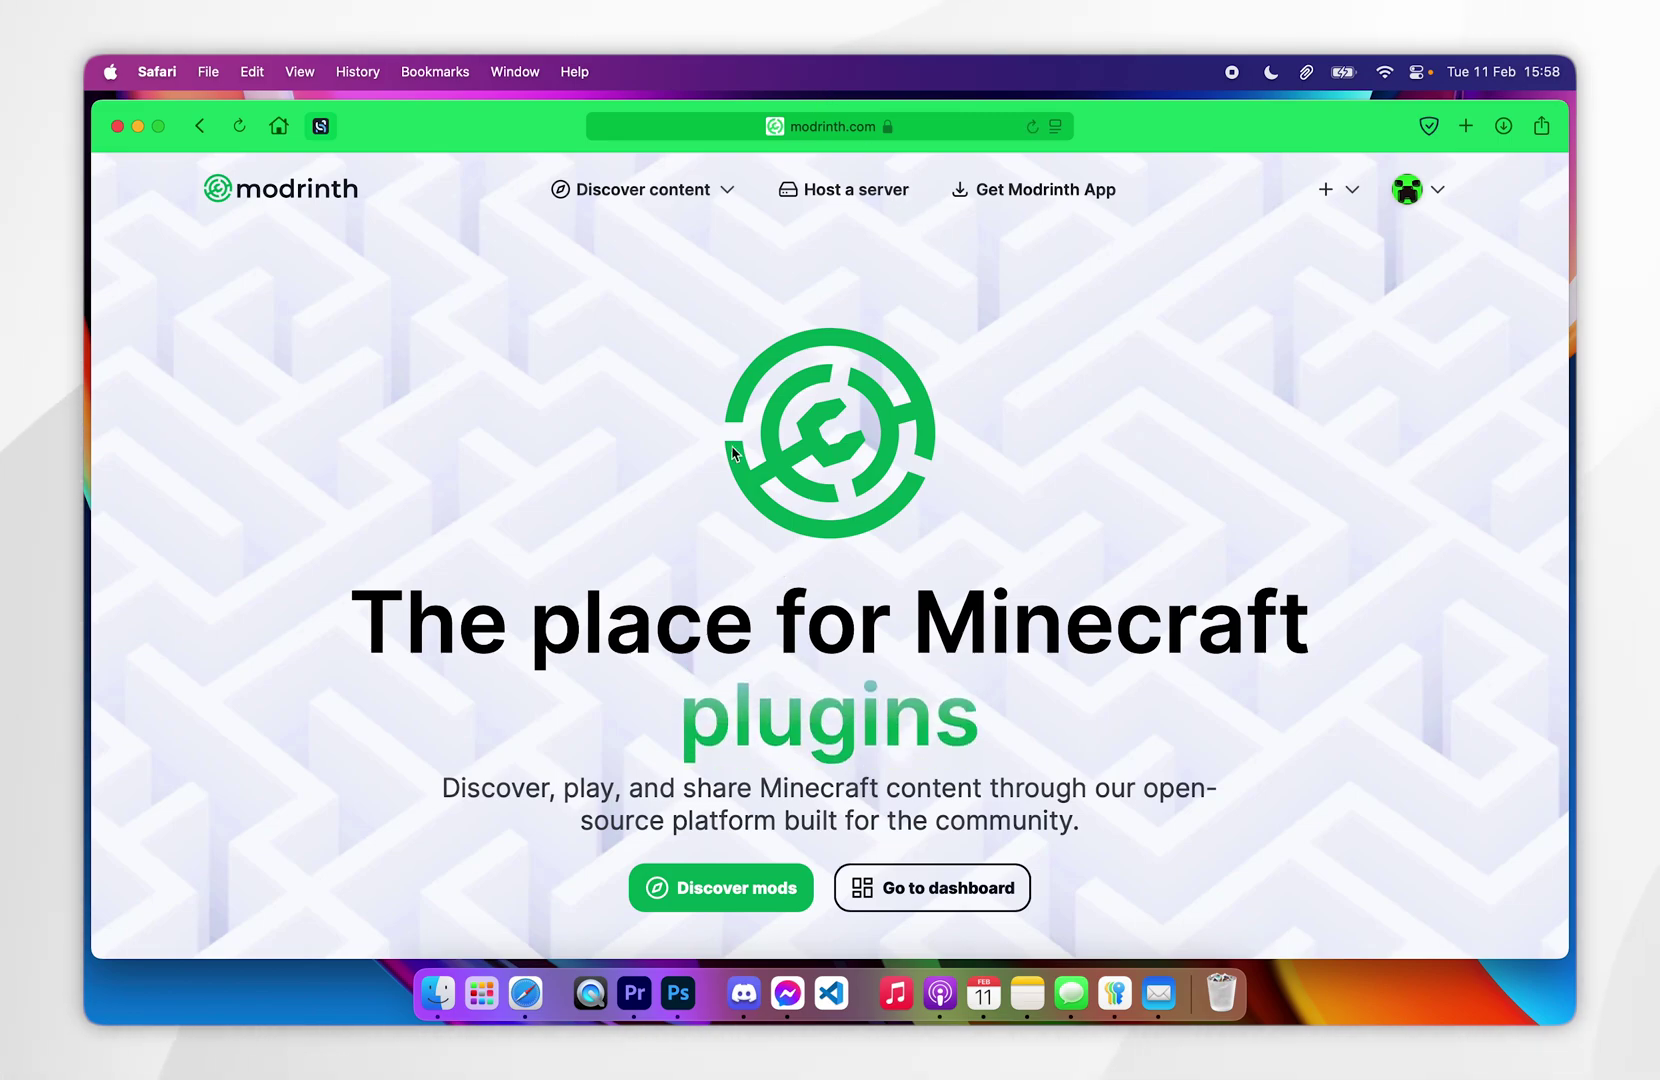
# Find Iris Shaders on Modrinth and save its 1.8.5+1.21.4-fabric jar to the Desktop.
pyautogui.scroll(-3, 685, 531)
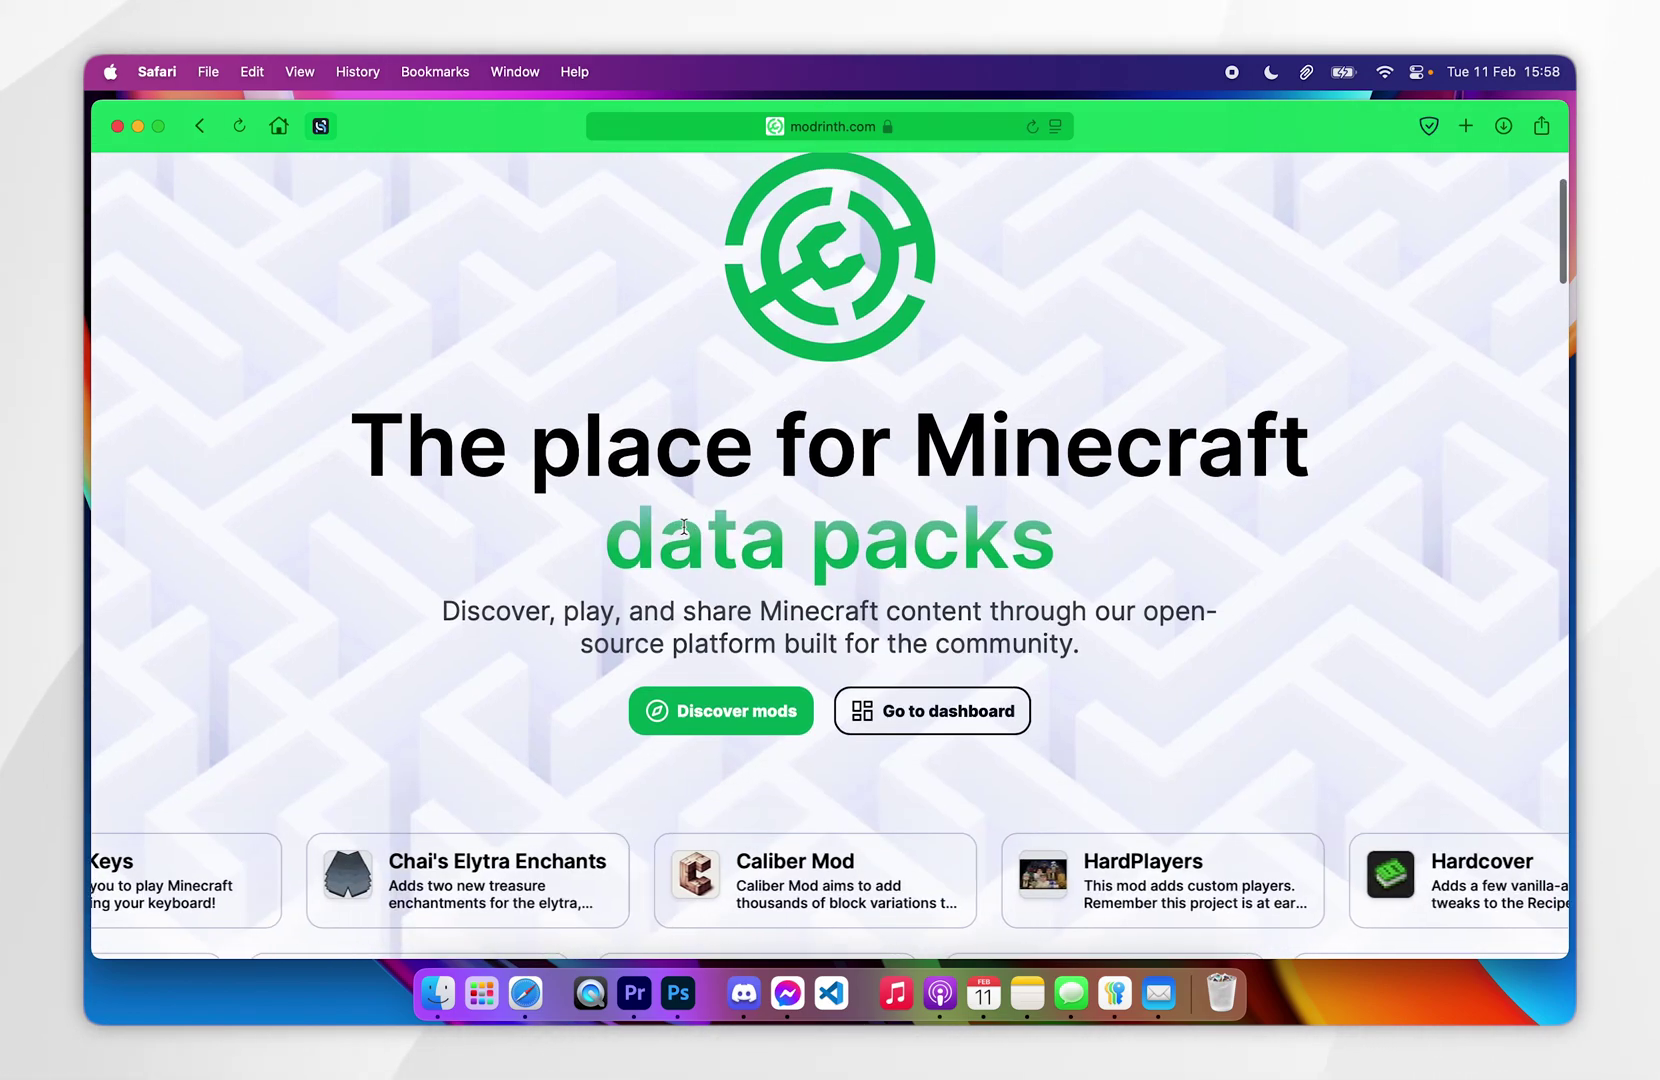
pyautogui.click(724, 712)
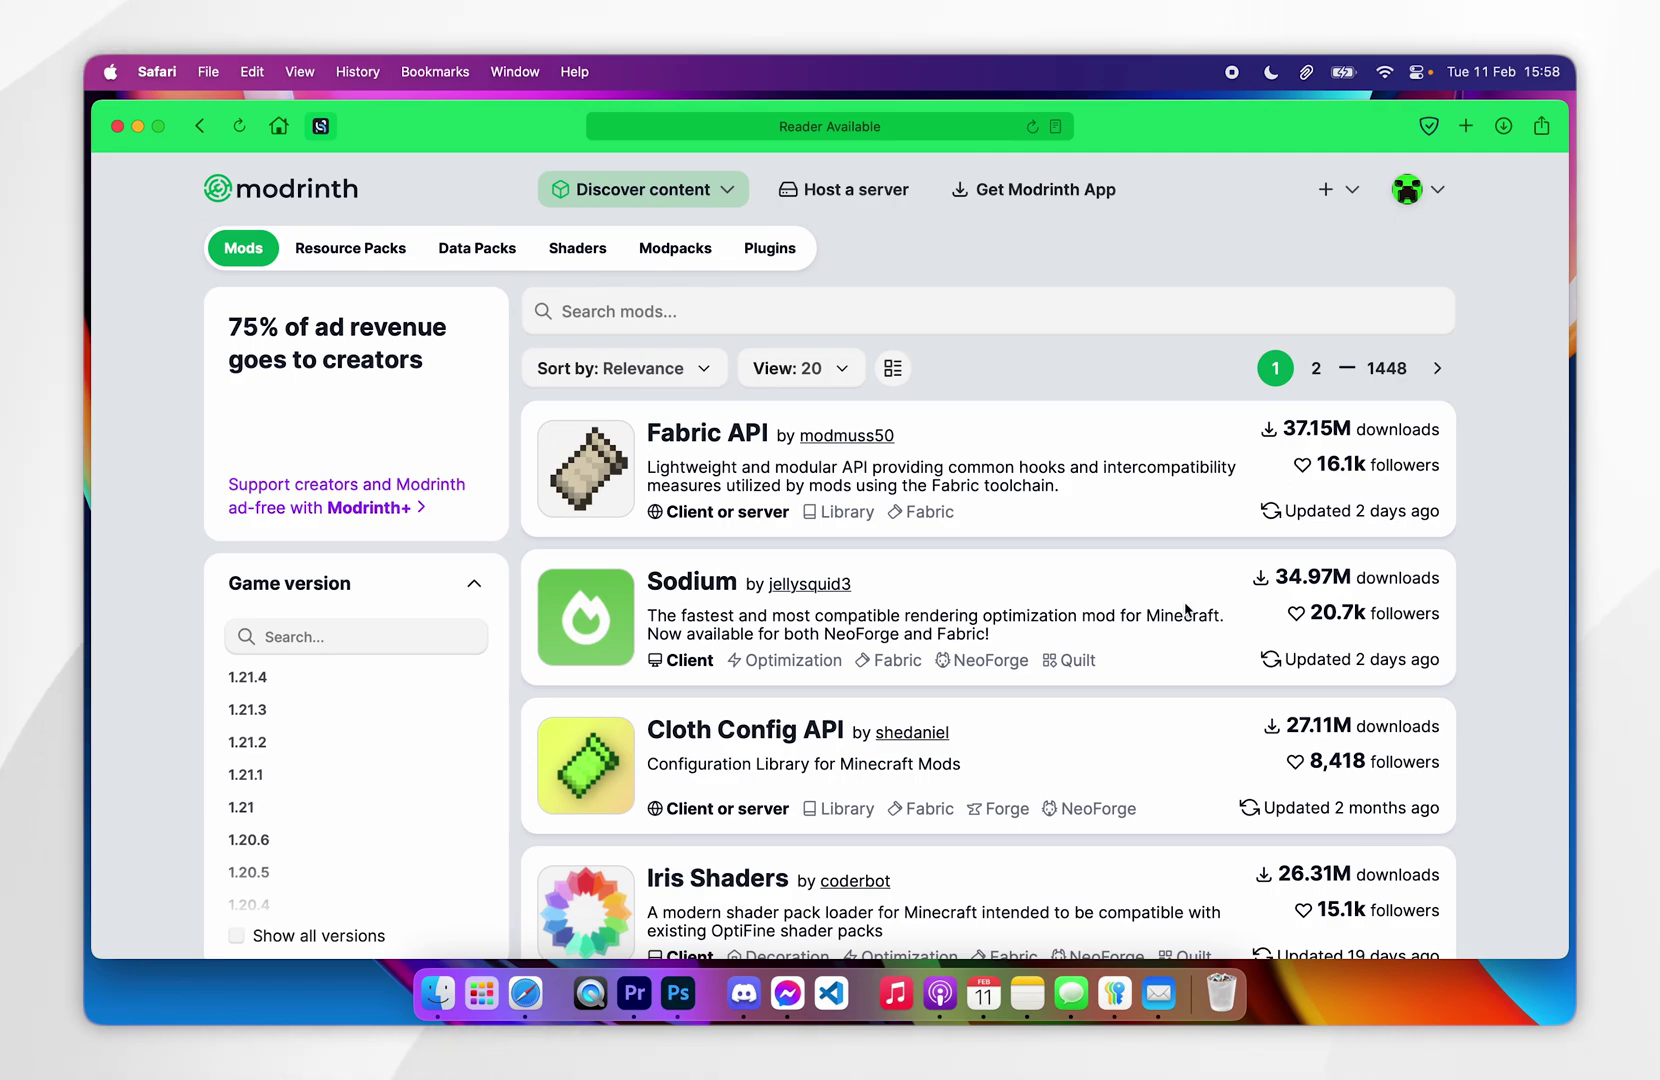
pyautogui.scroll(-5, 1473, 566)
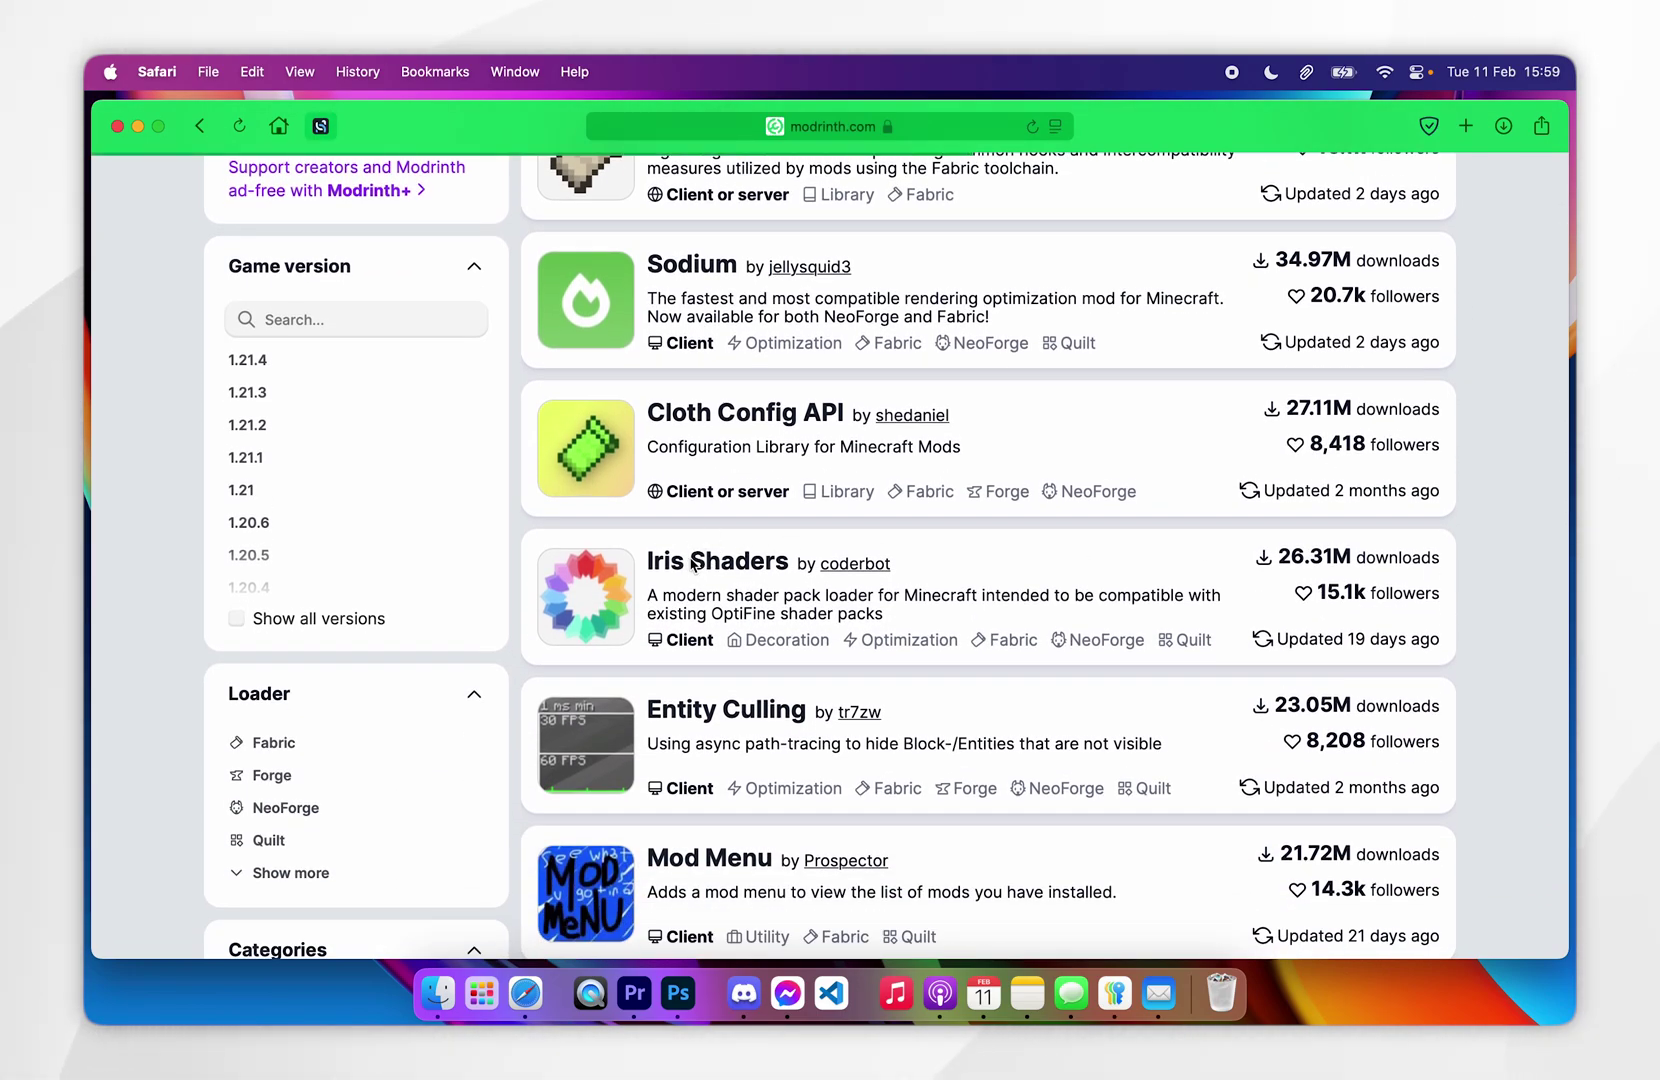
pyautogui.click(693, 565)
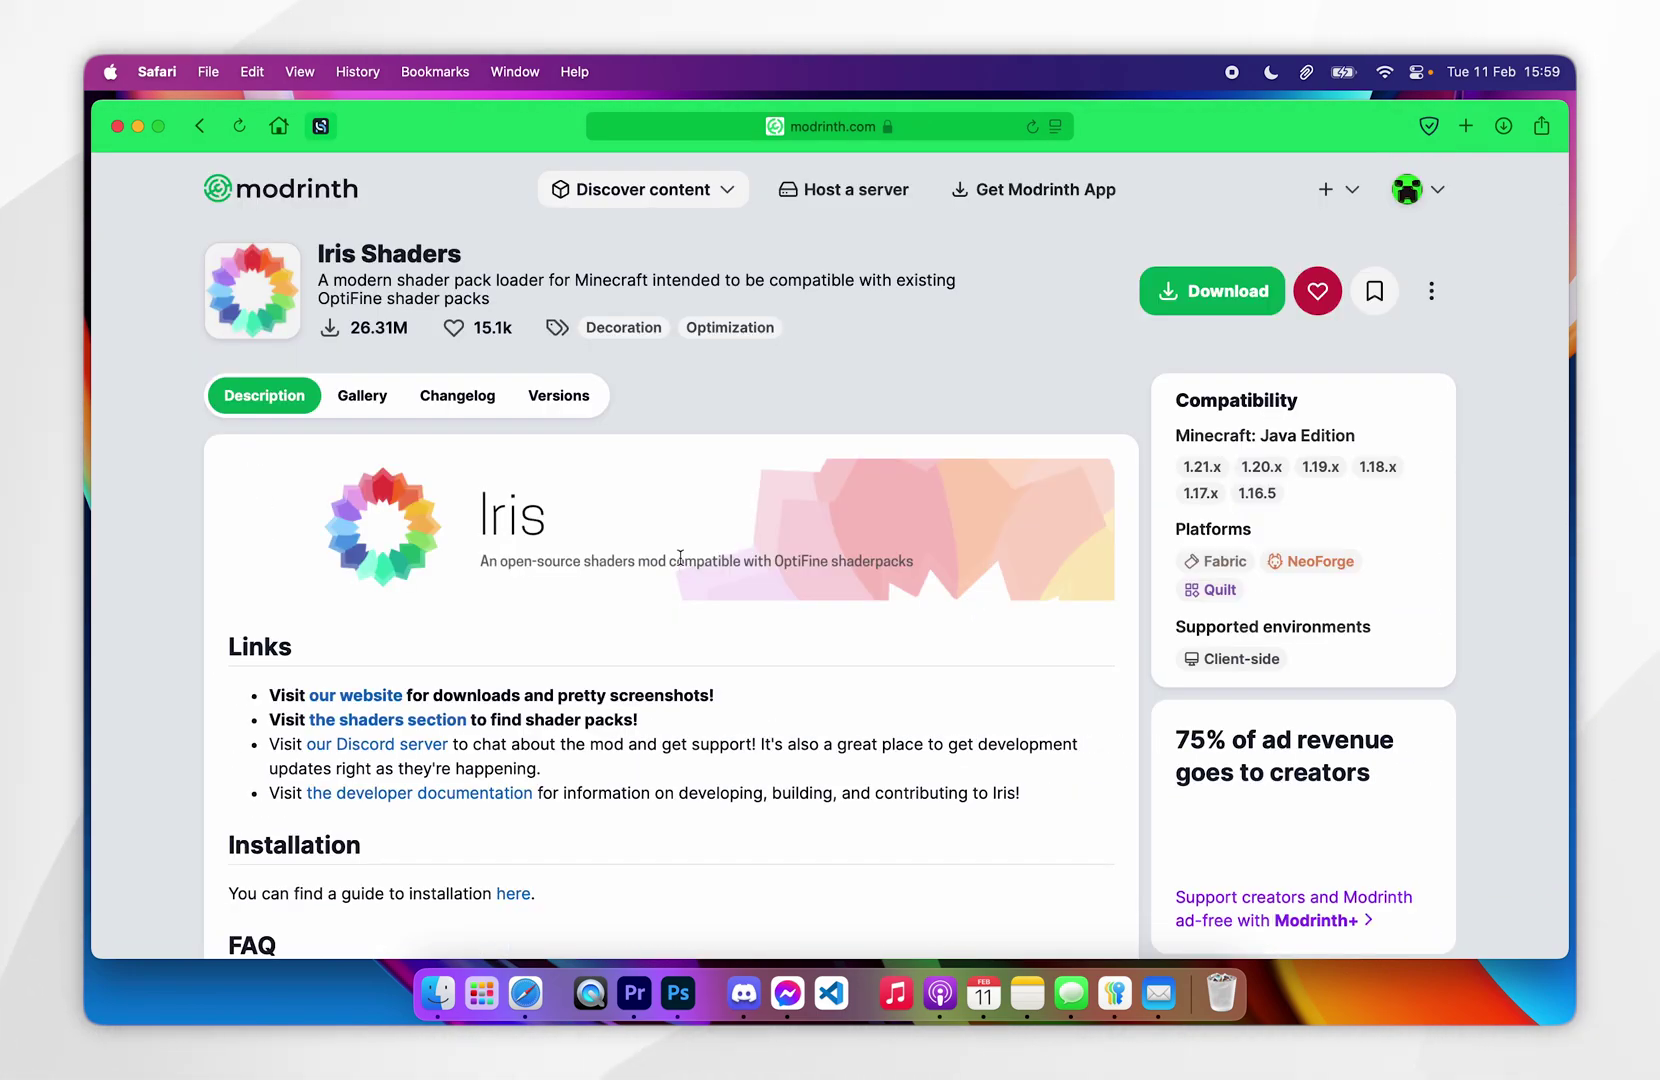
pyautogui.click(563, 400)
pyautogui.scroll(-2, 1047, 568)
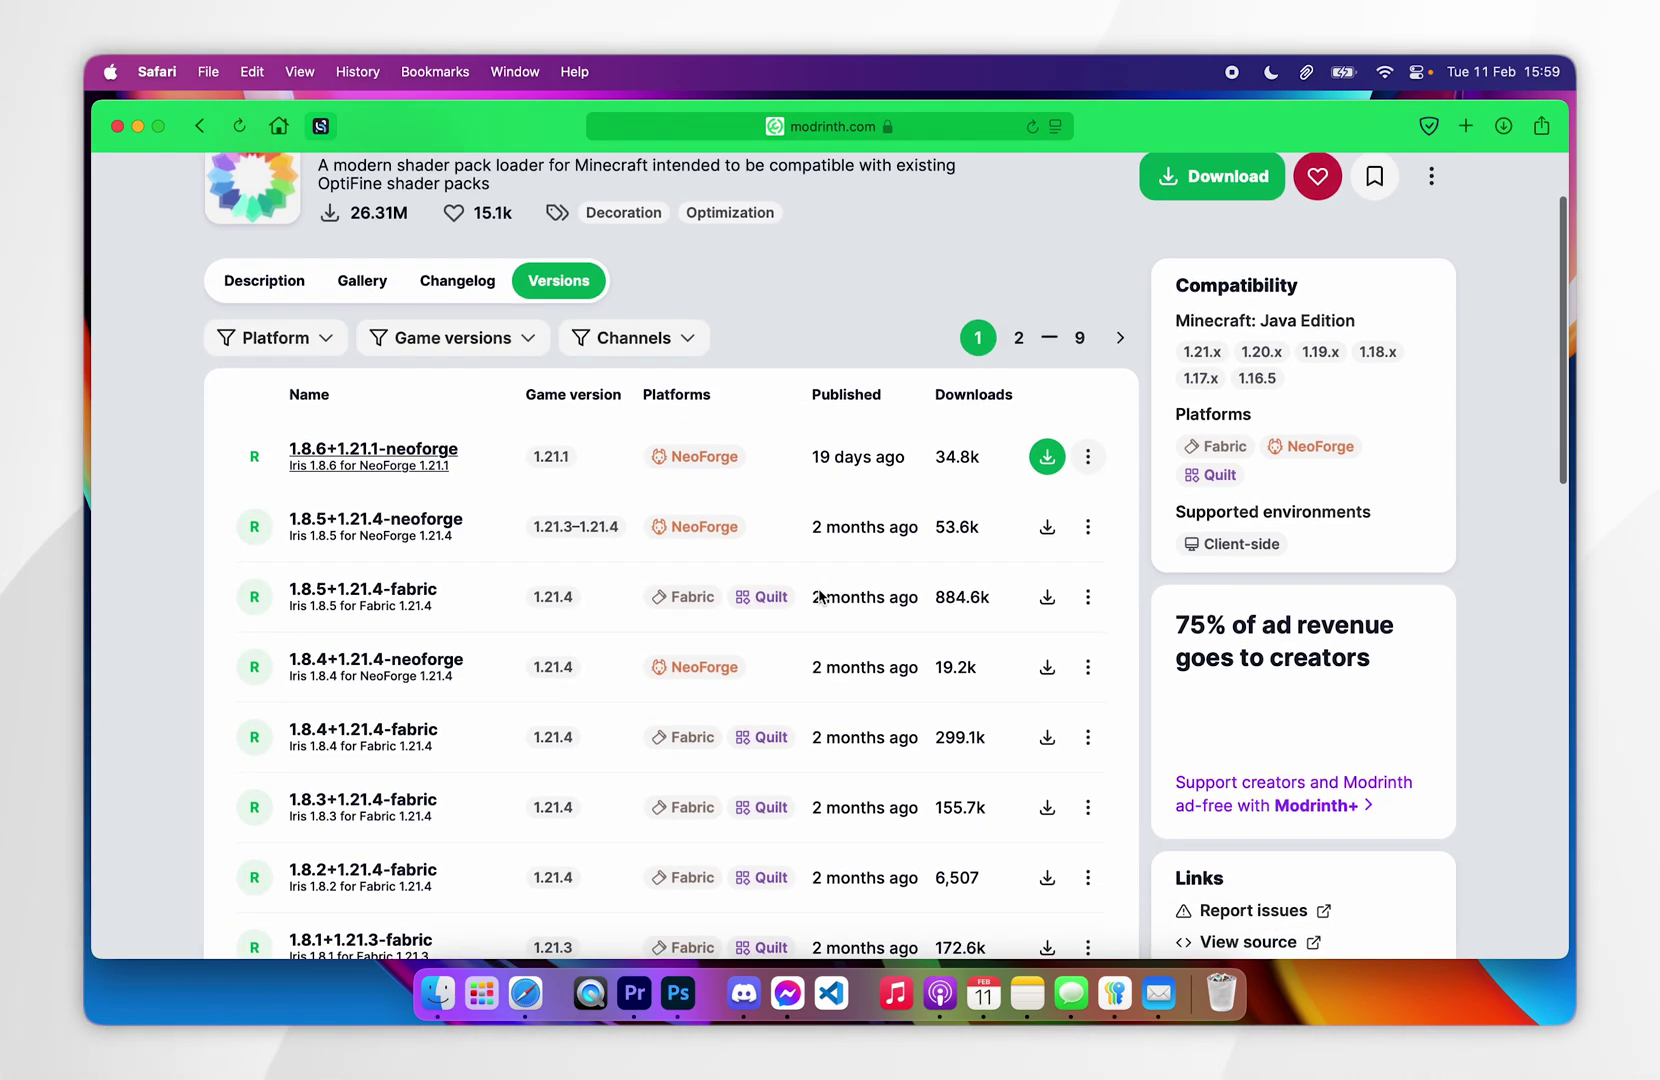
pyautogui.scroll(-2, 820, 597)
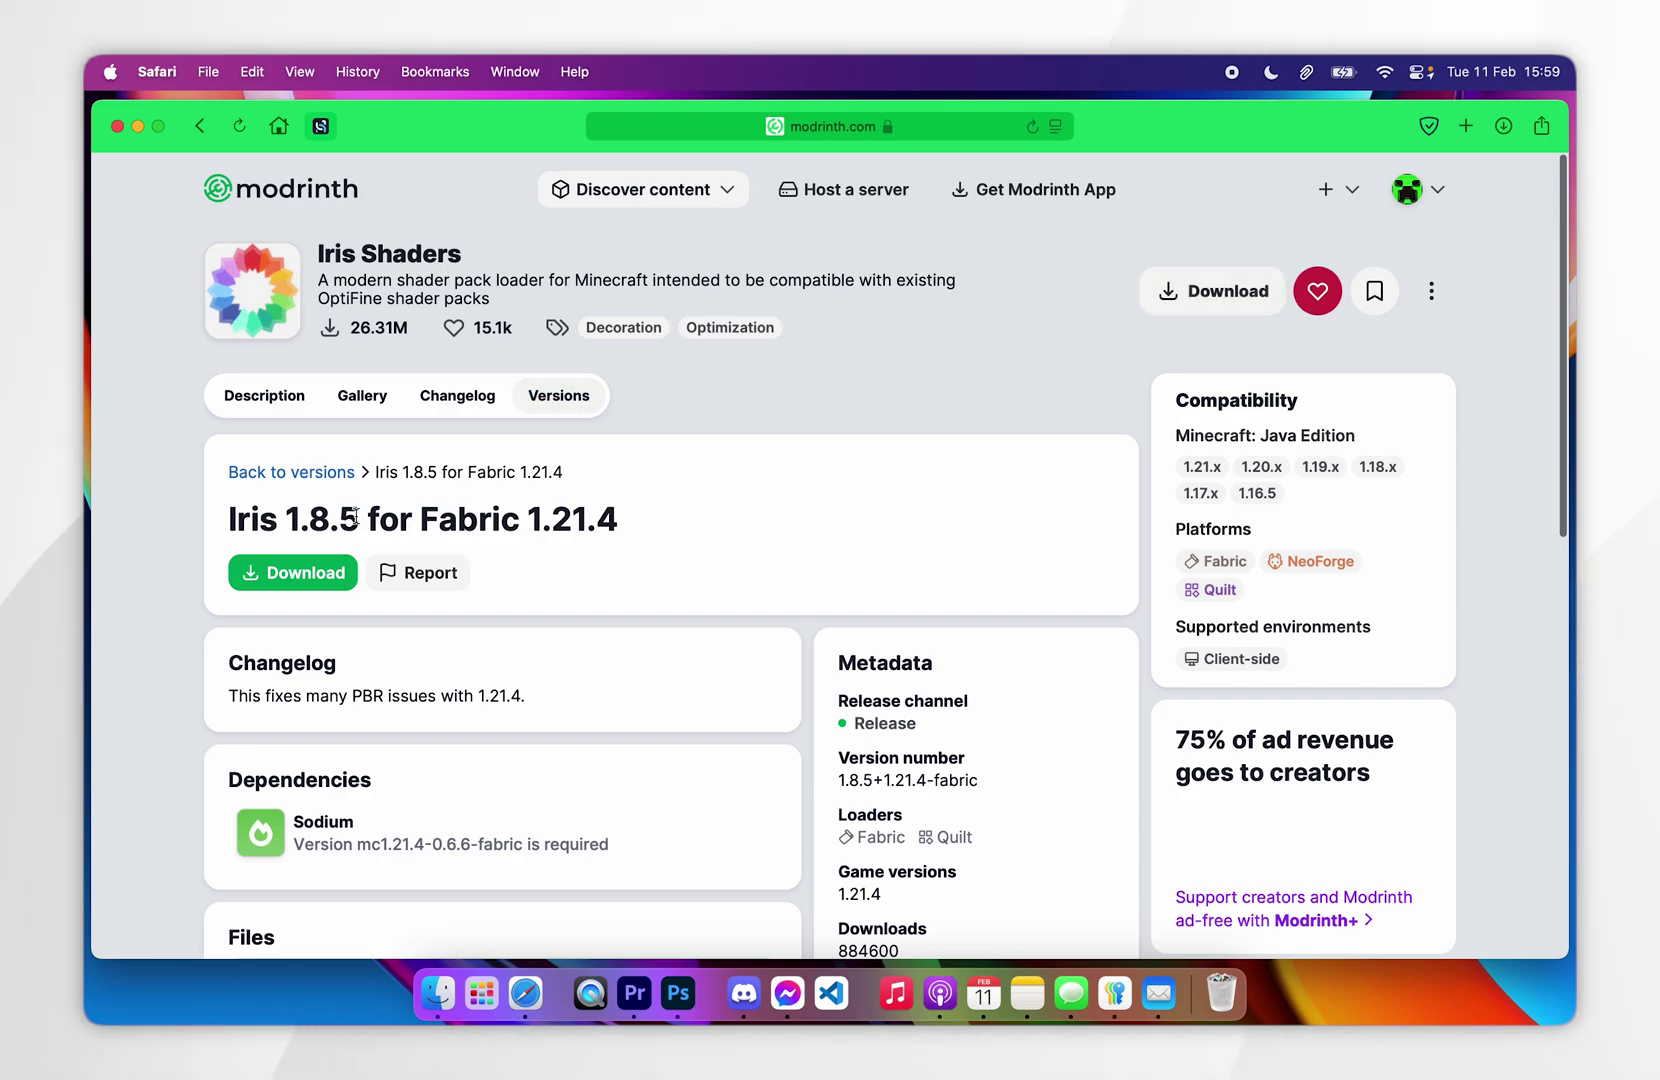
pyautogui.click(306, 573)
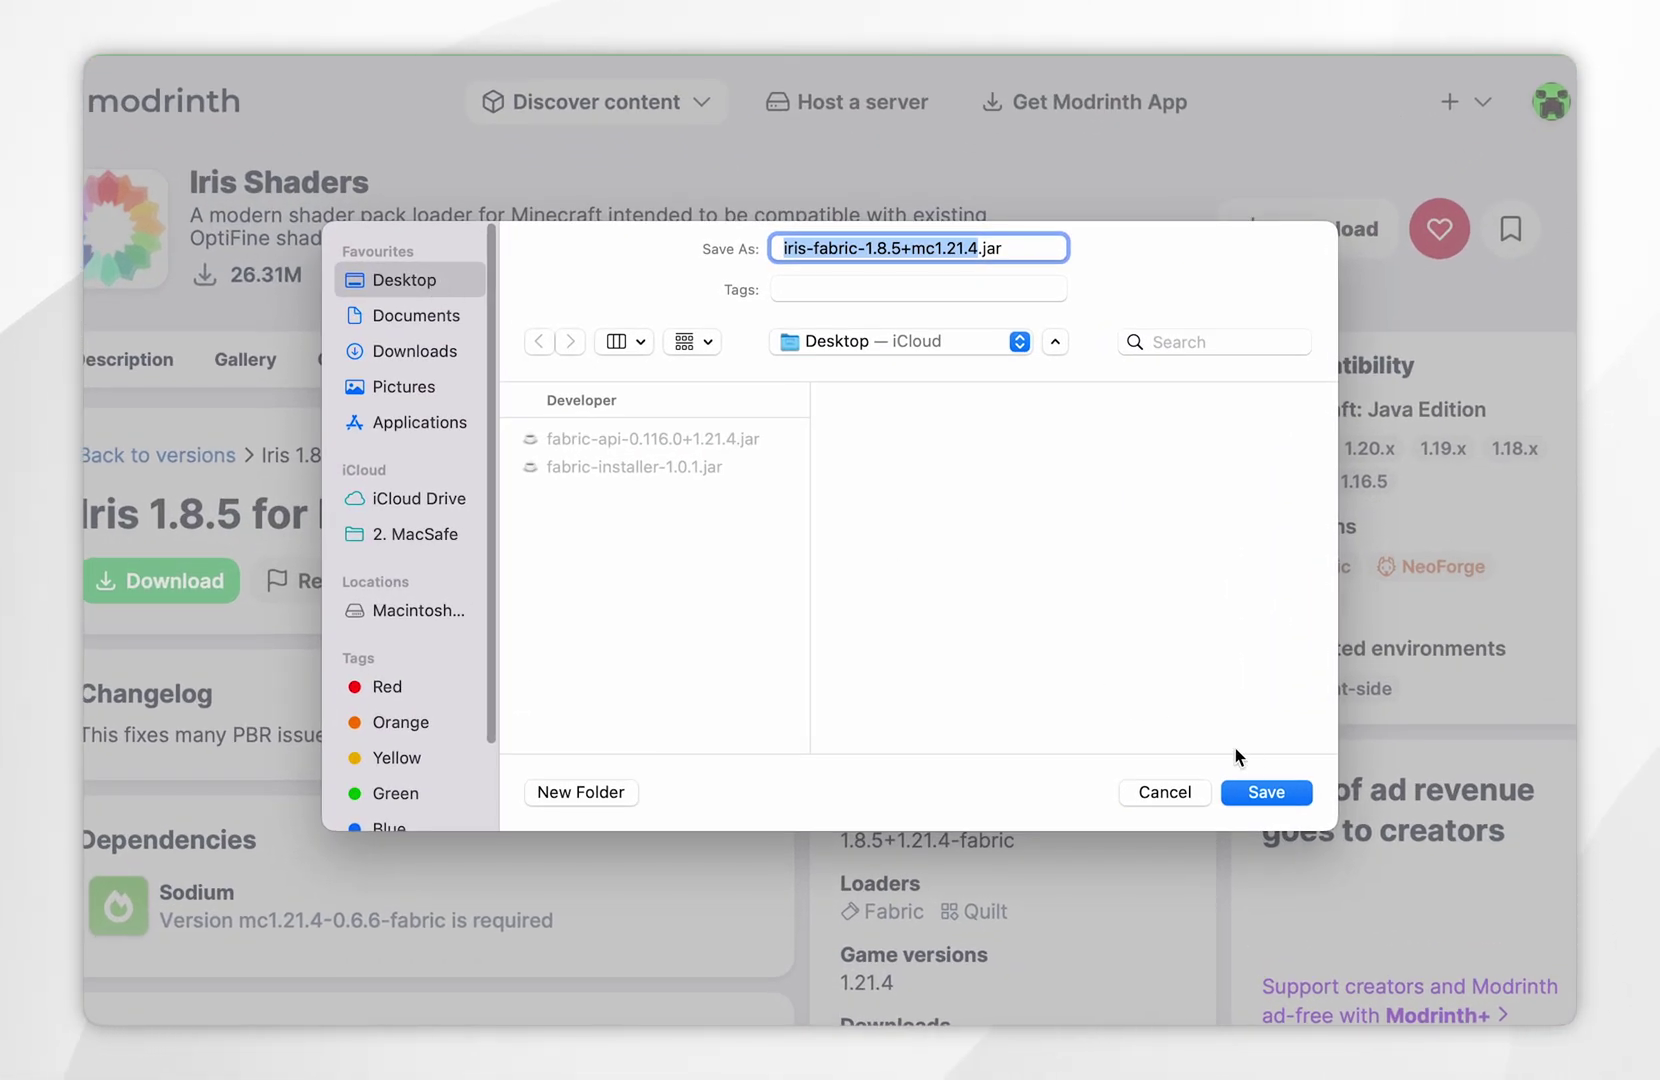
pyautogui.click(1264, 792)
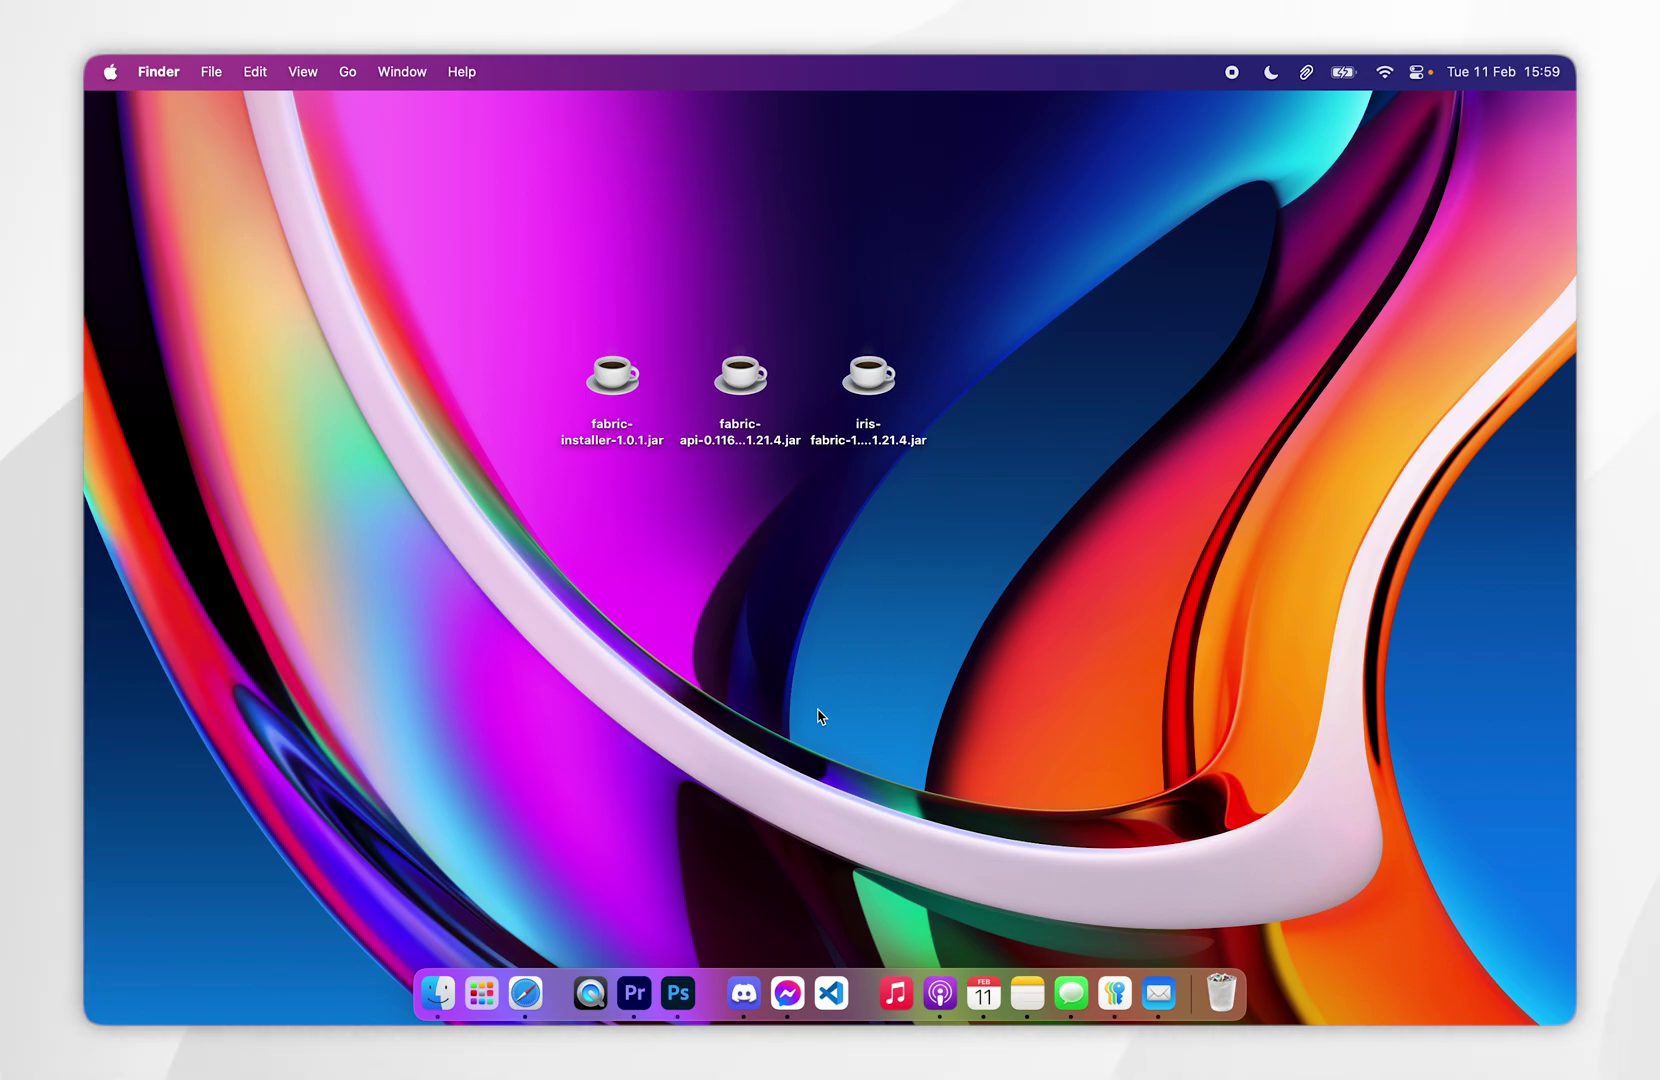
pyautogui.click(525, 993)
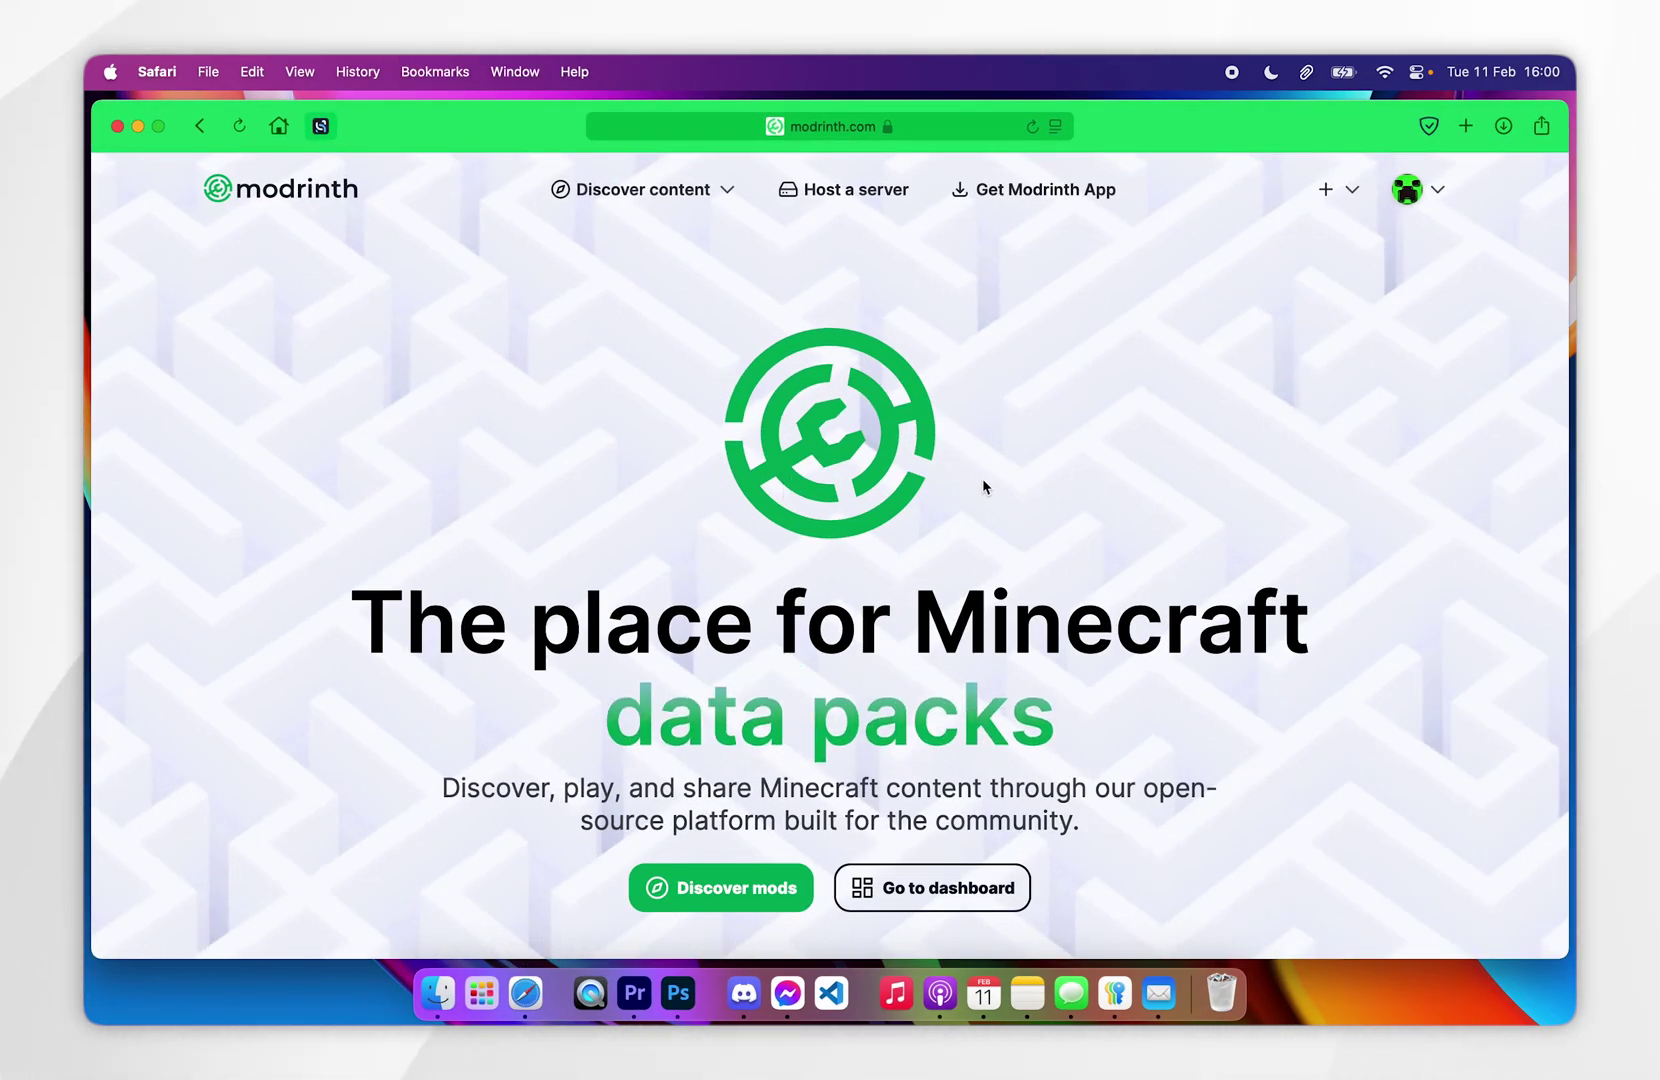
# Find Sodium on Modrinth and save the mc1.21.4-0.6.7-fabric jar to the Desktop.
pyautogui.scroll(-3, 983, 484)
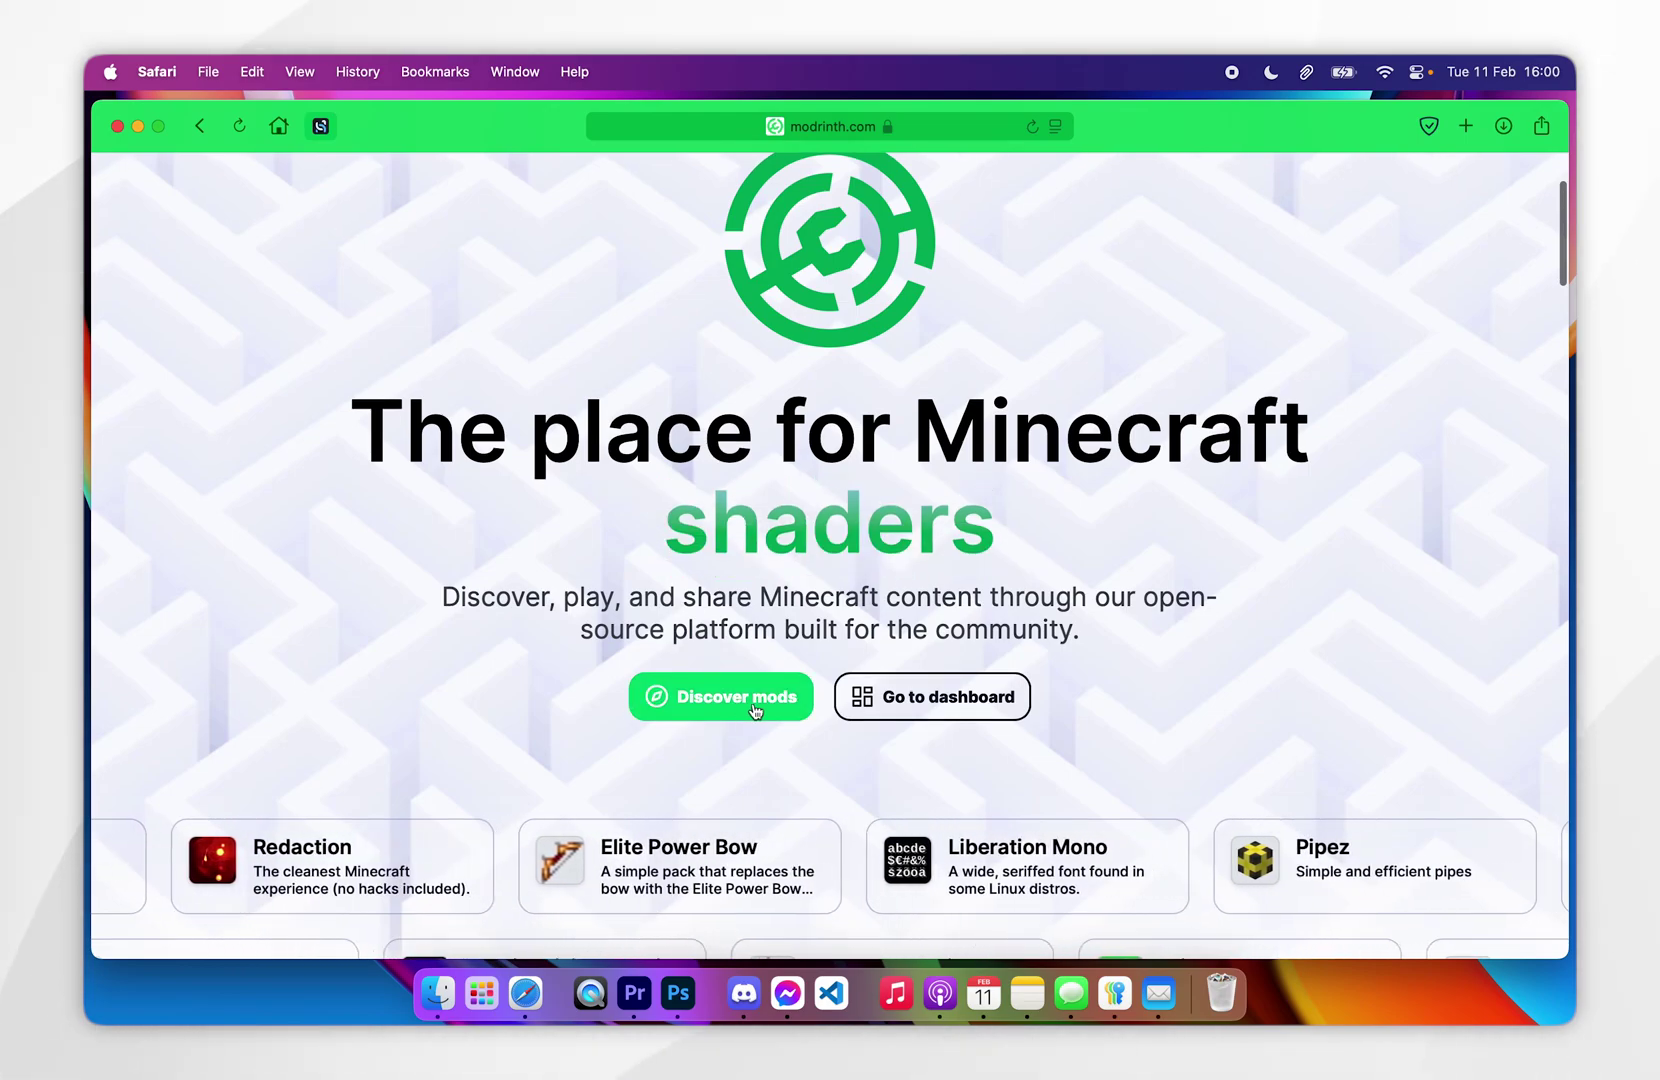
pyautogui.click(755, 708)
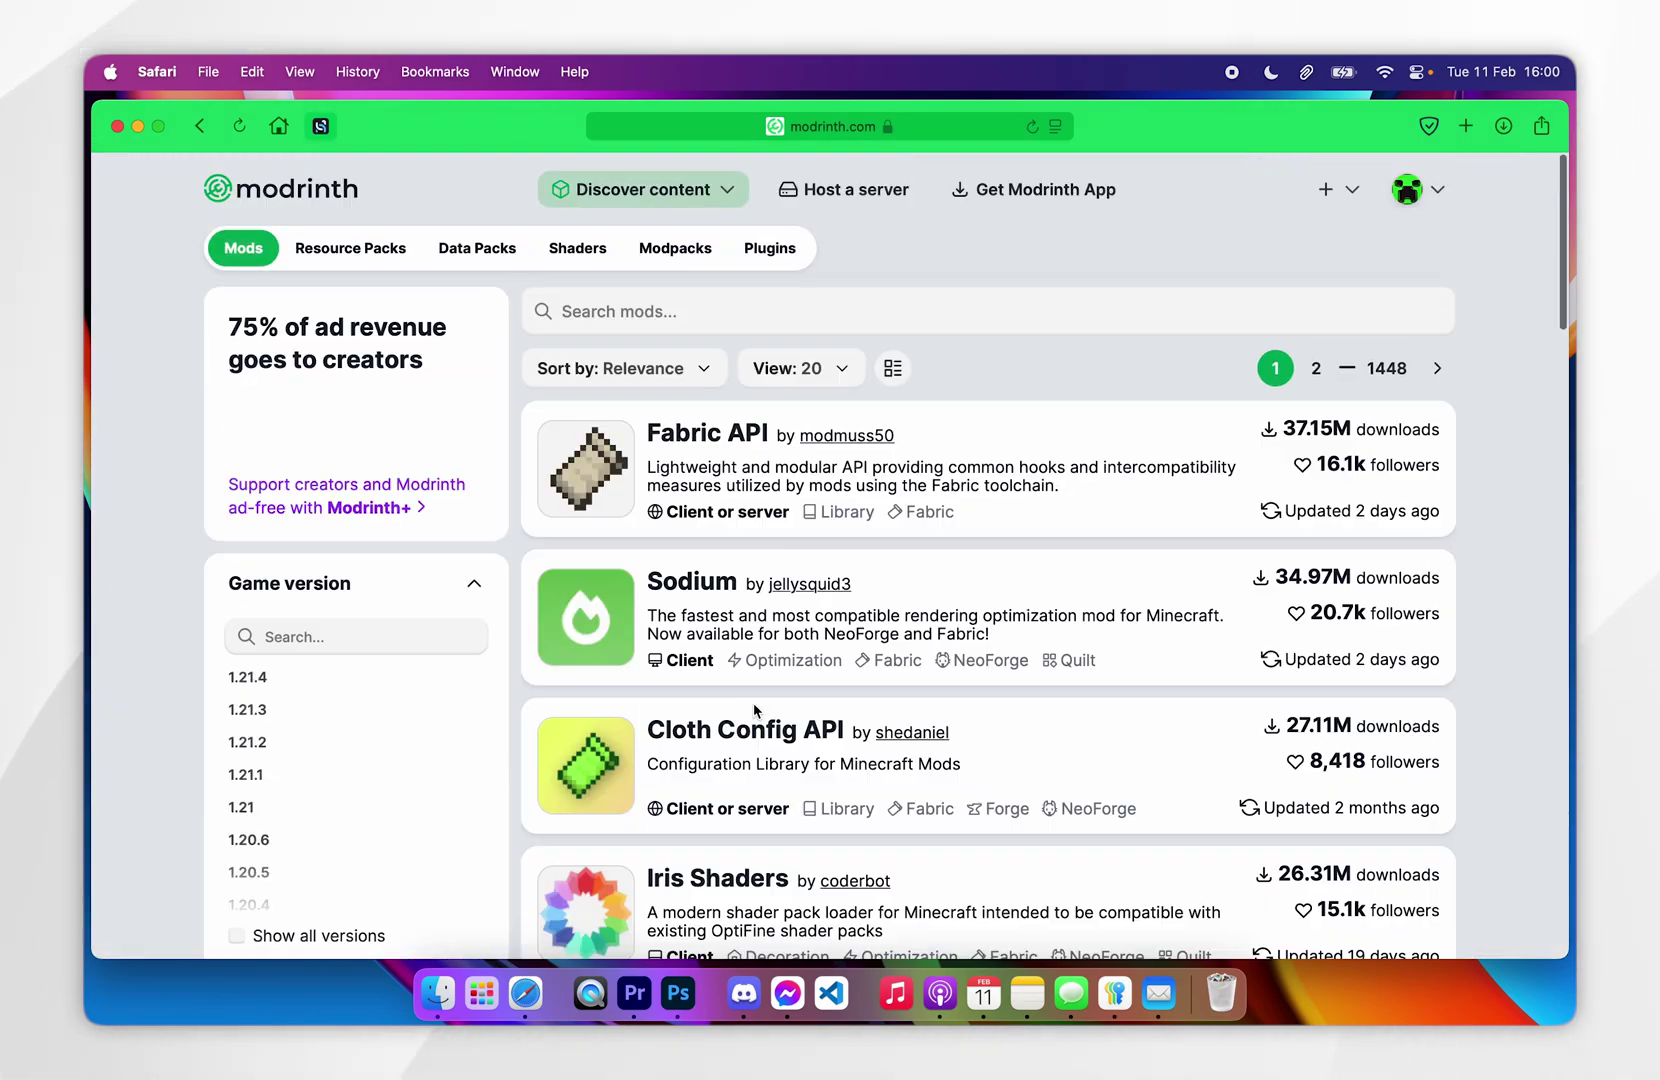
pyautogui.click(695, 584)
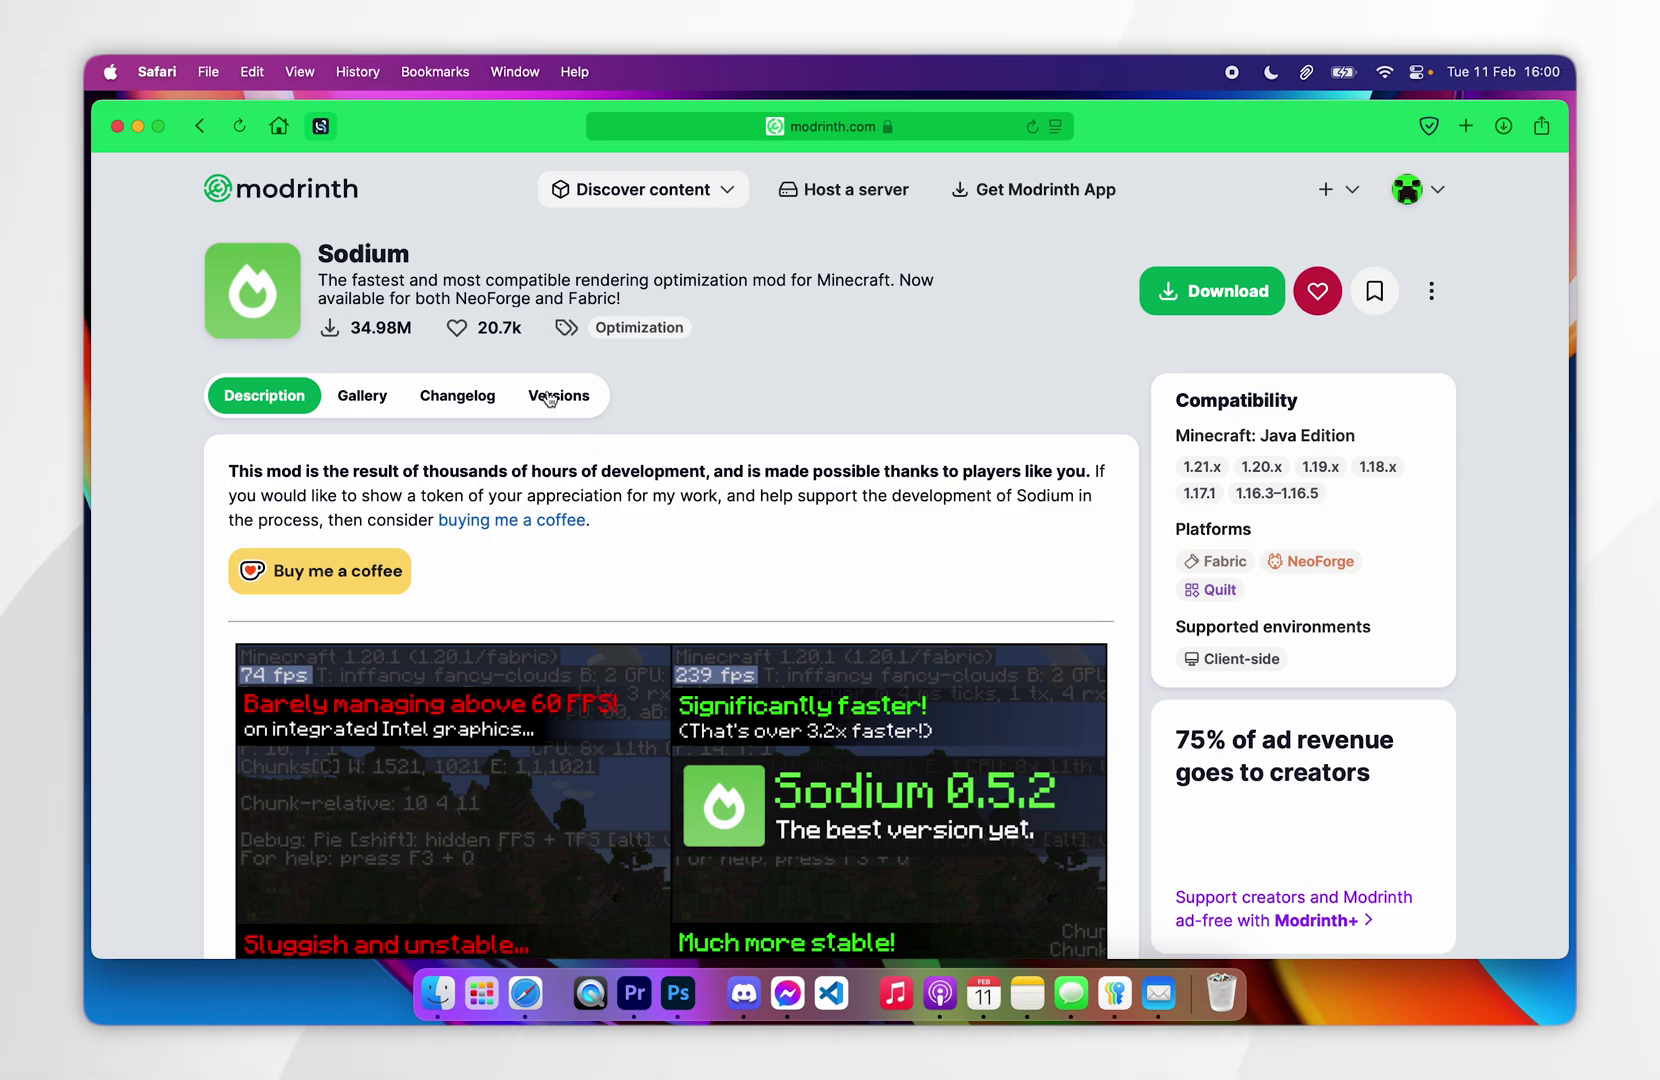
pyautogui.click(549, 396)
pyautogui.scroll(-4, 775, 410)
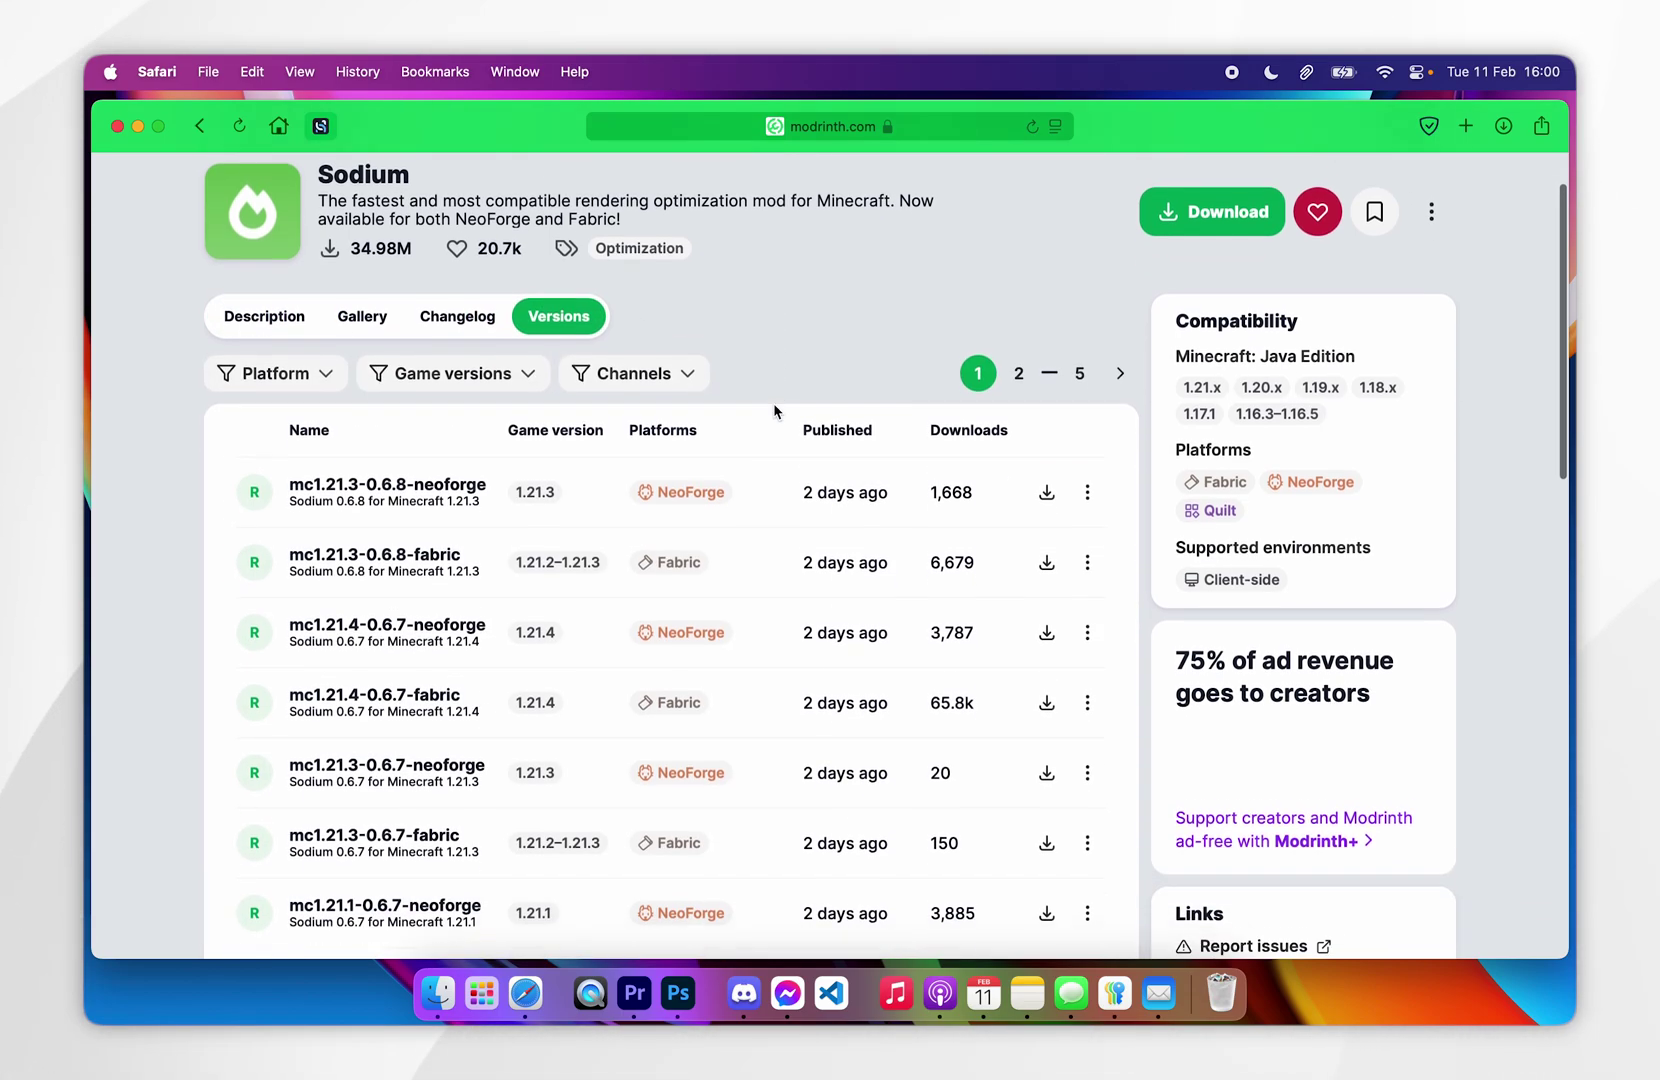
pyautogui.scroll(-1, 775, 410)
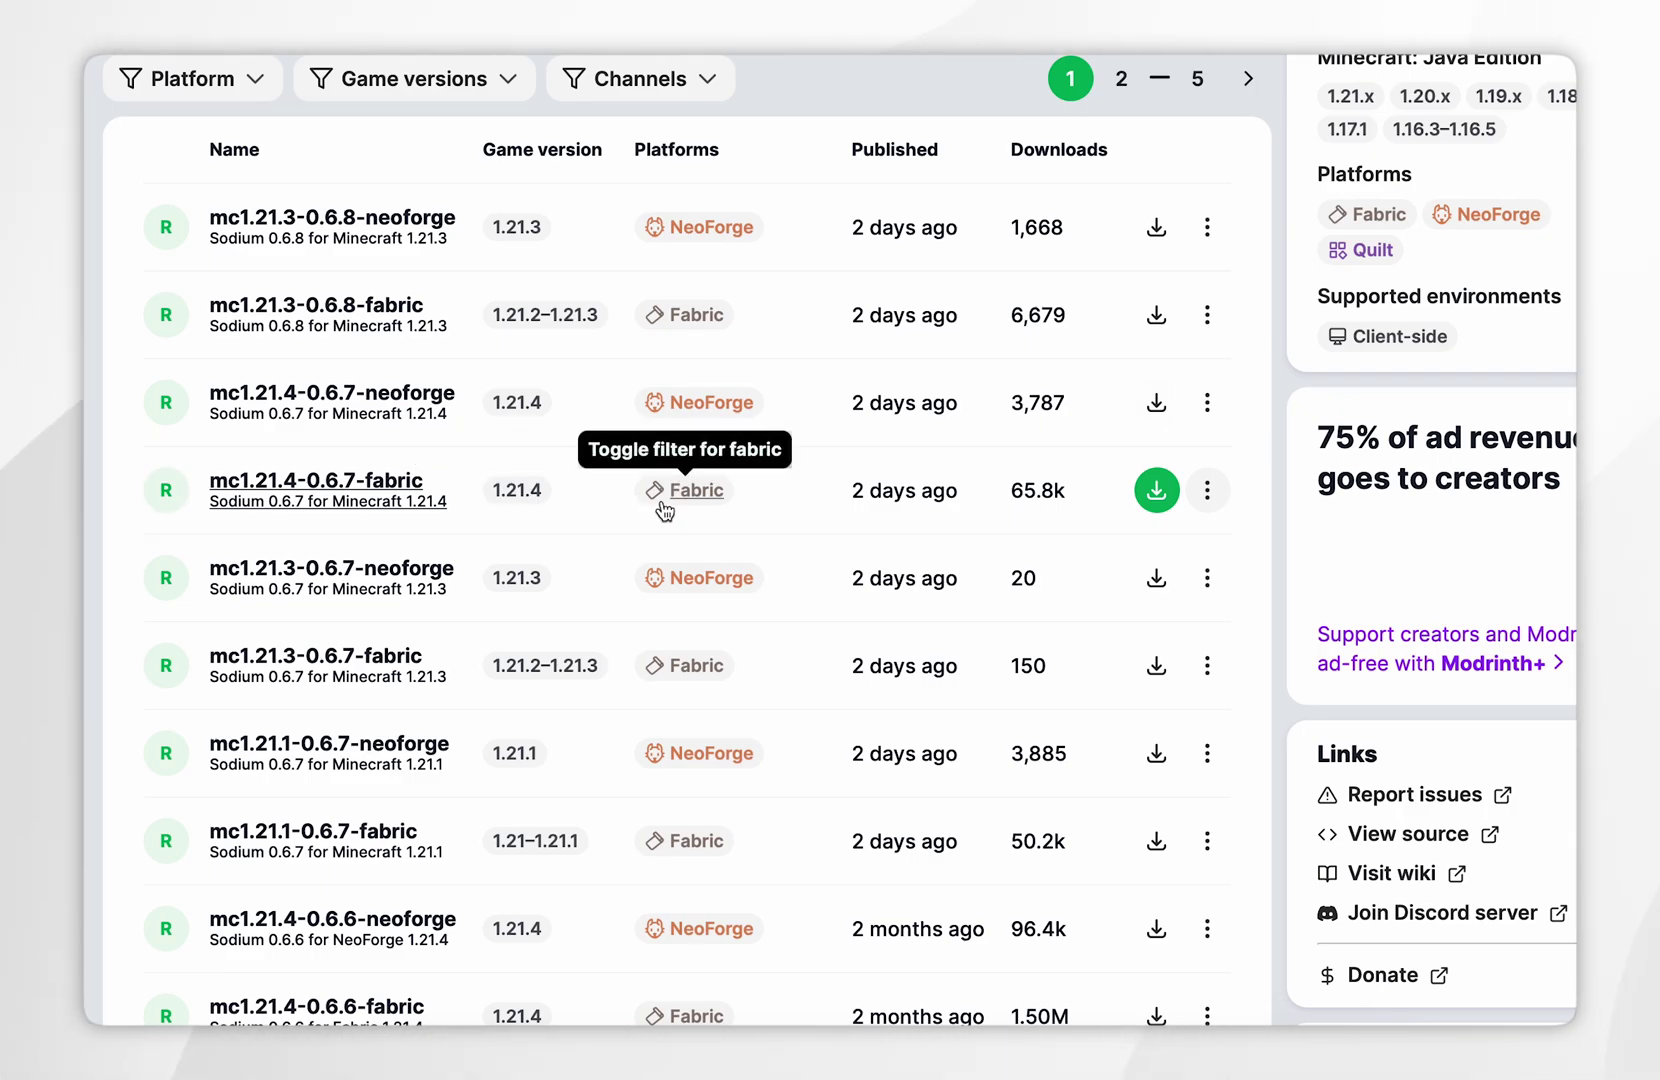
pyautogui.click(340, 505)
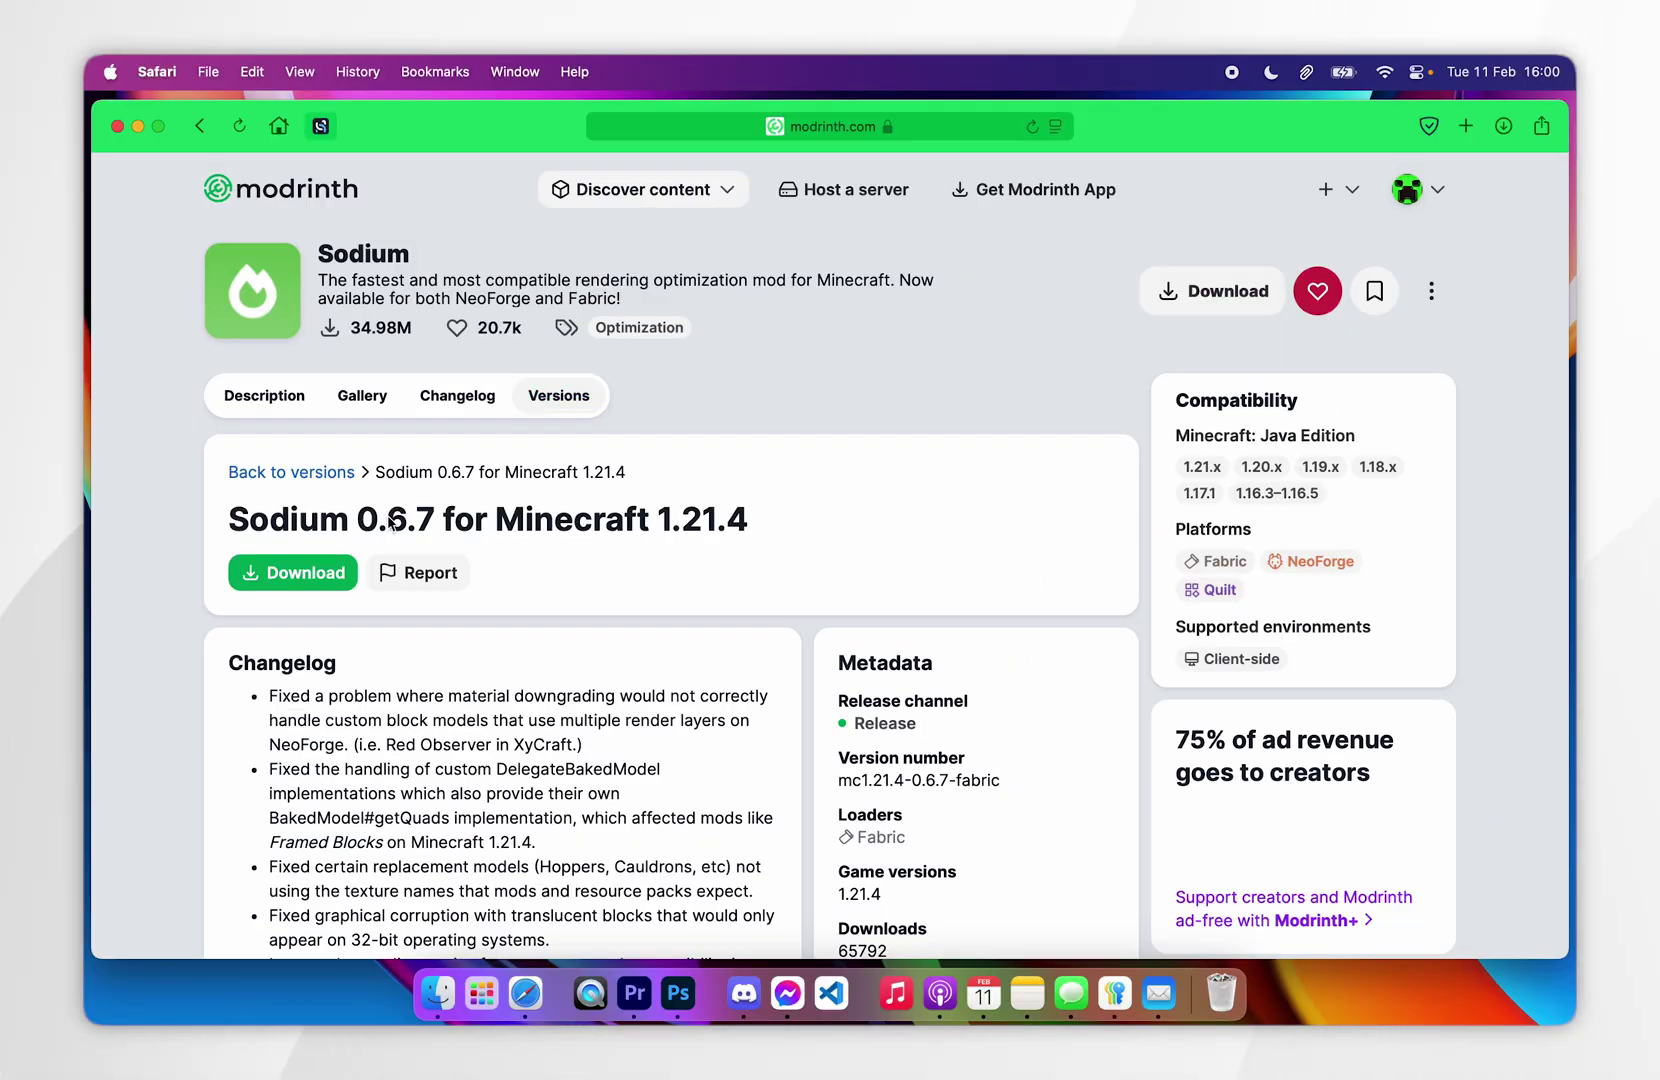
pyautogui.click(316, 570)
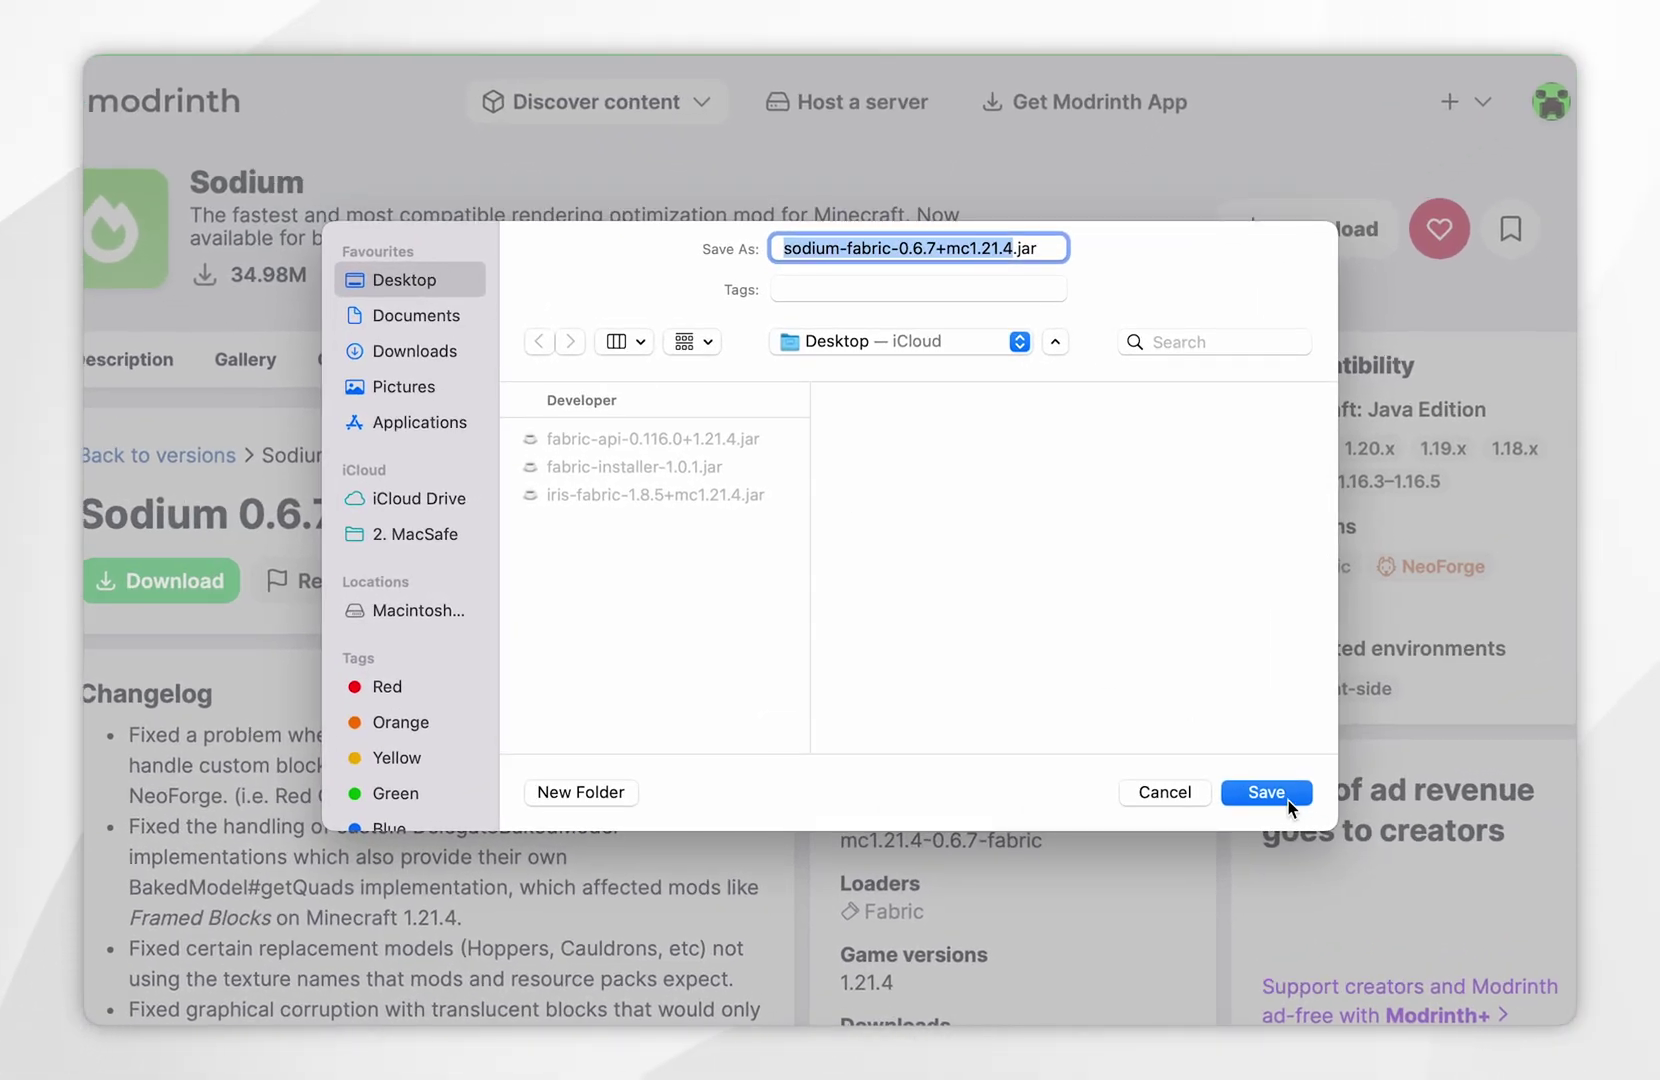
pyautogui.click(1200, 745)
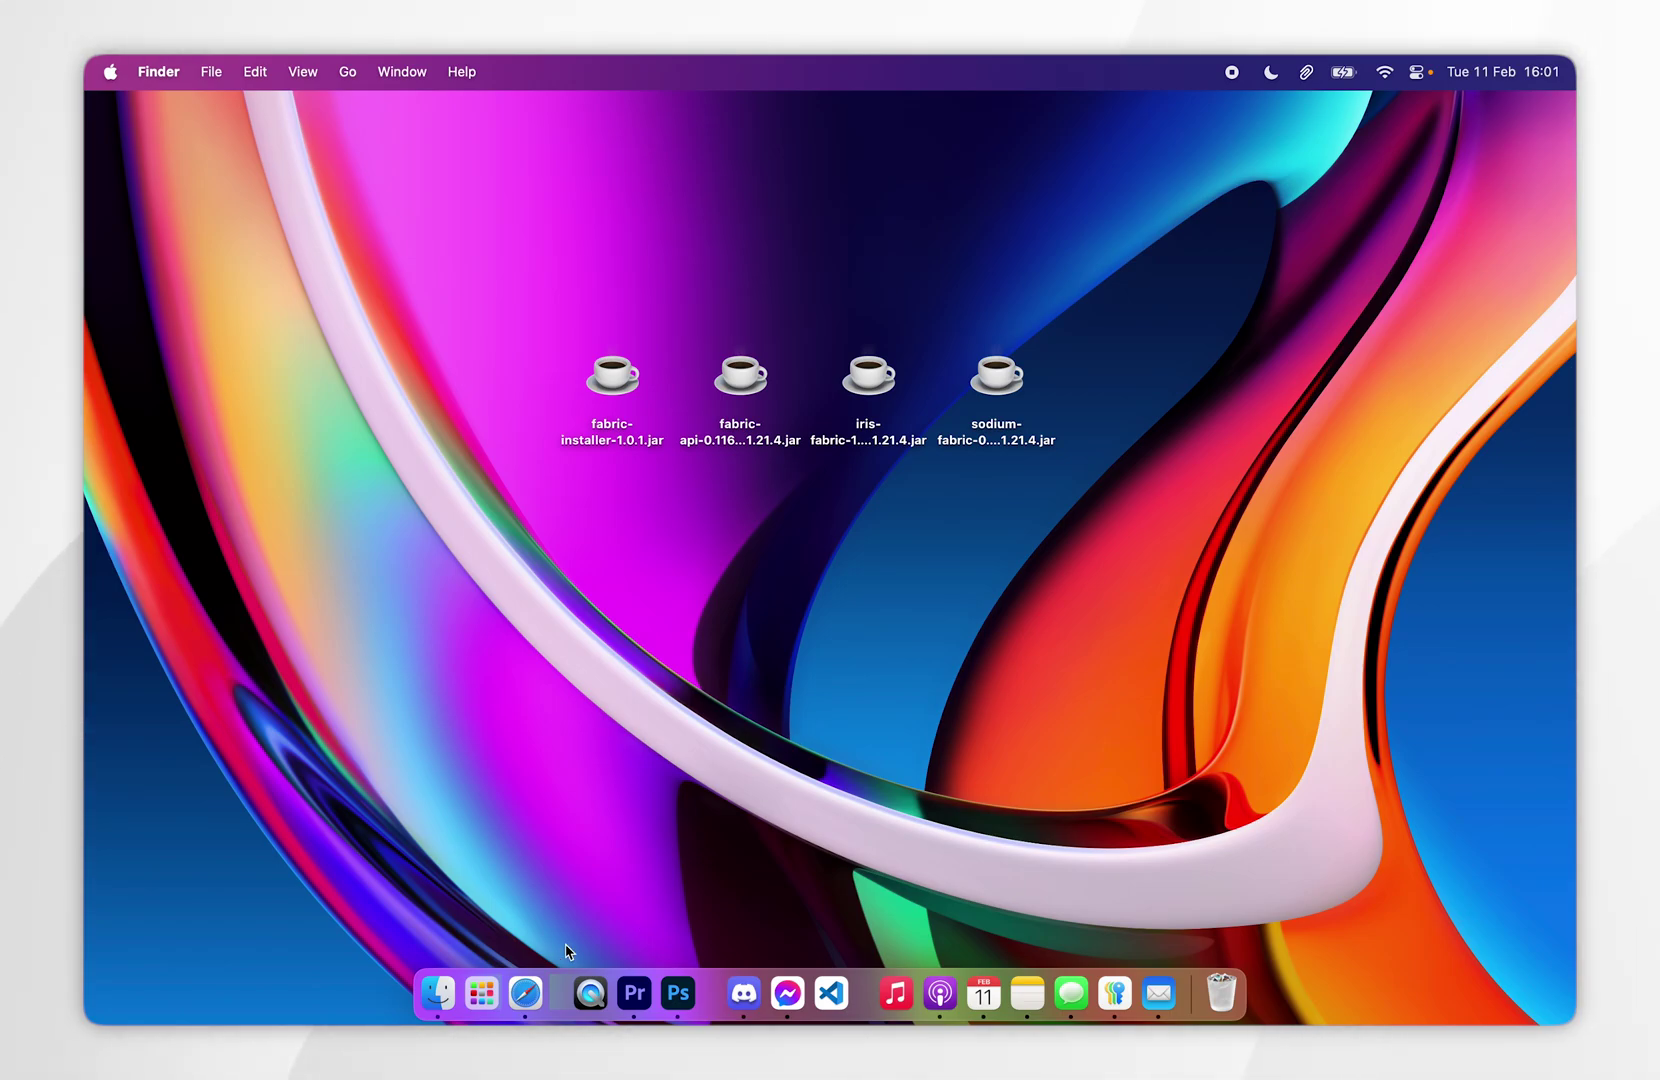
pyautogui.click(525, 993)
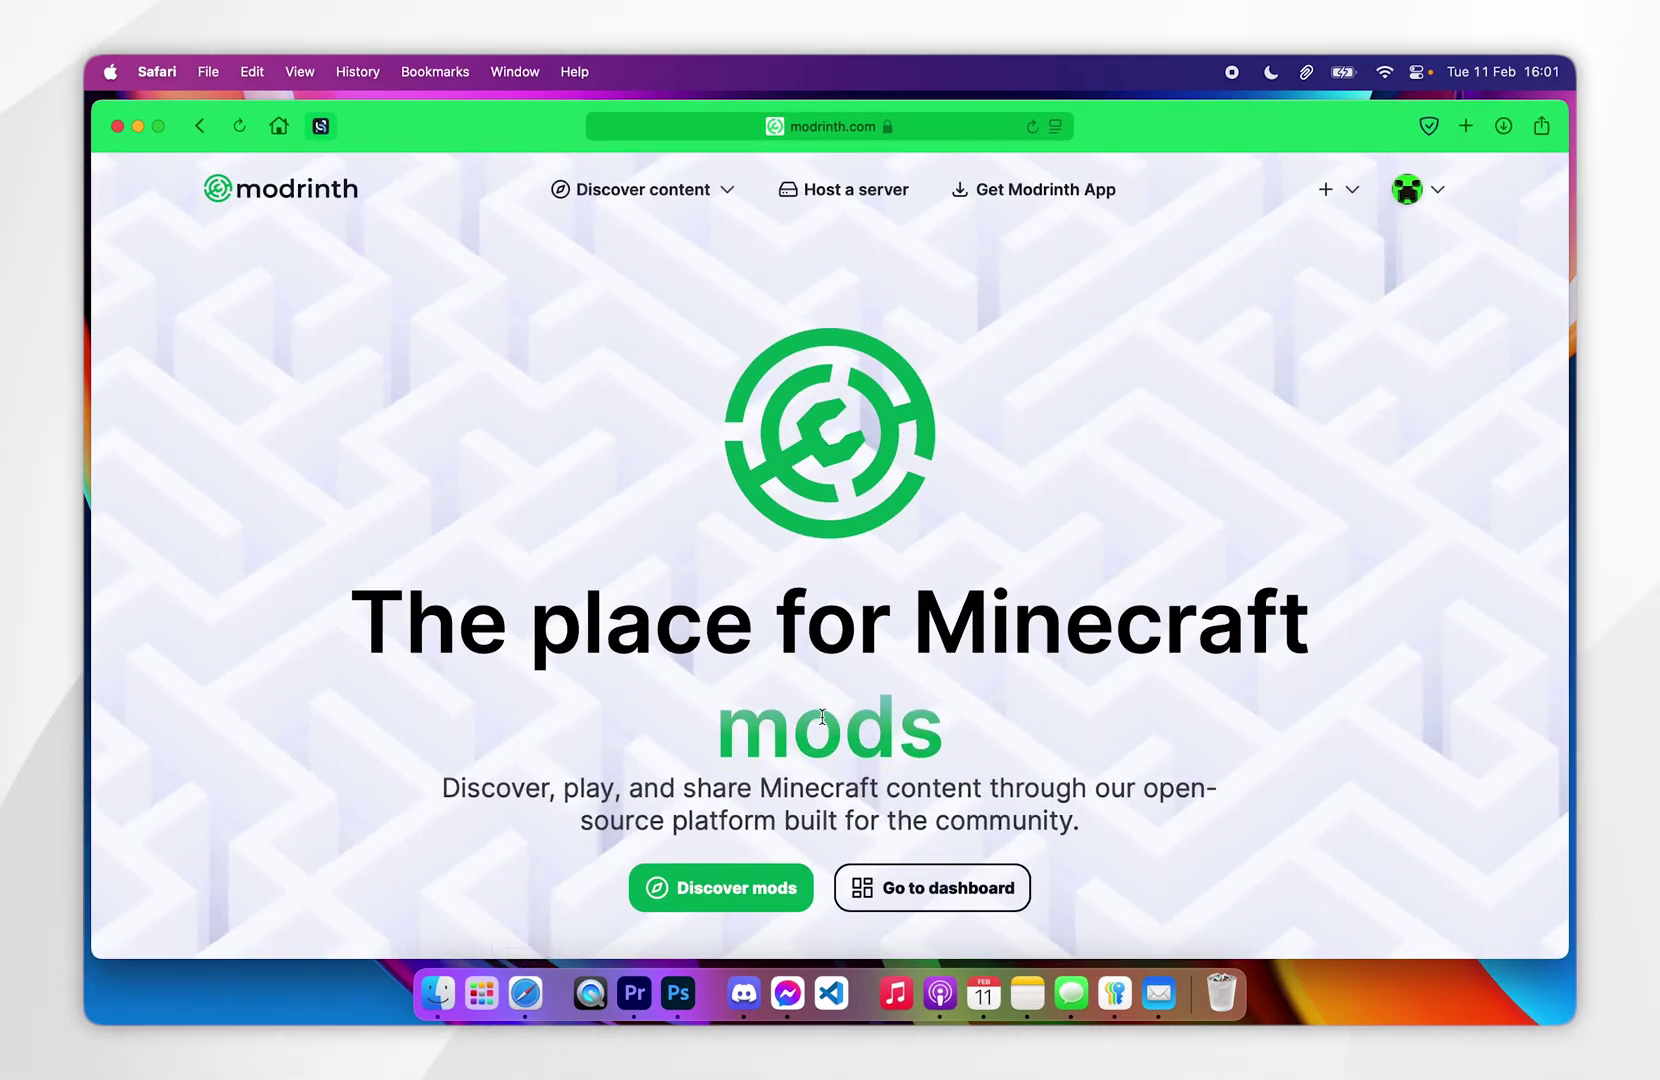
# Switch Modrinth's Discover listing from mods to Shaders and scroll through the shader packs.
pyautogui.scroll(-3, 595, 488)
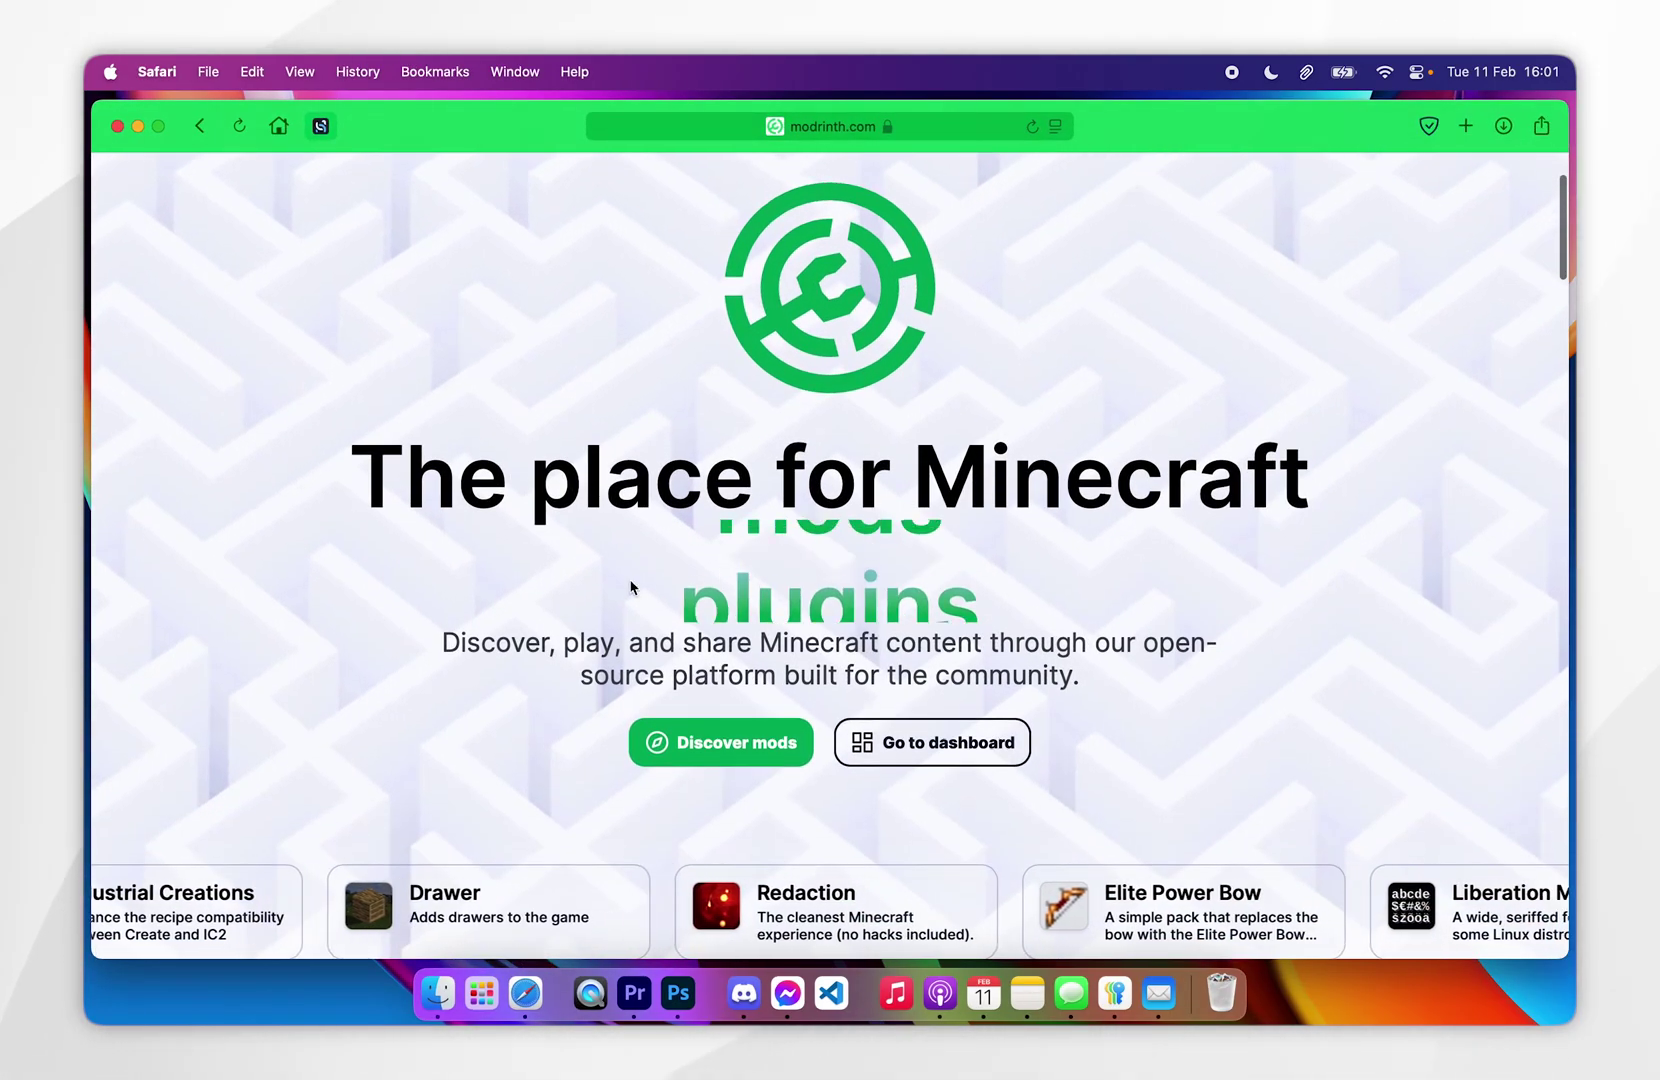
pyautogui.click(736, 745)
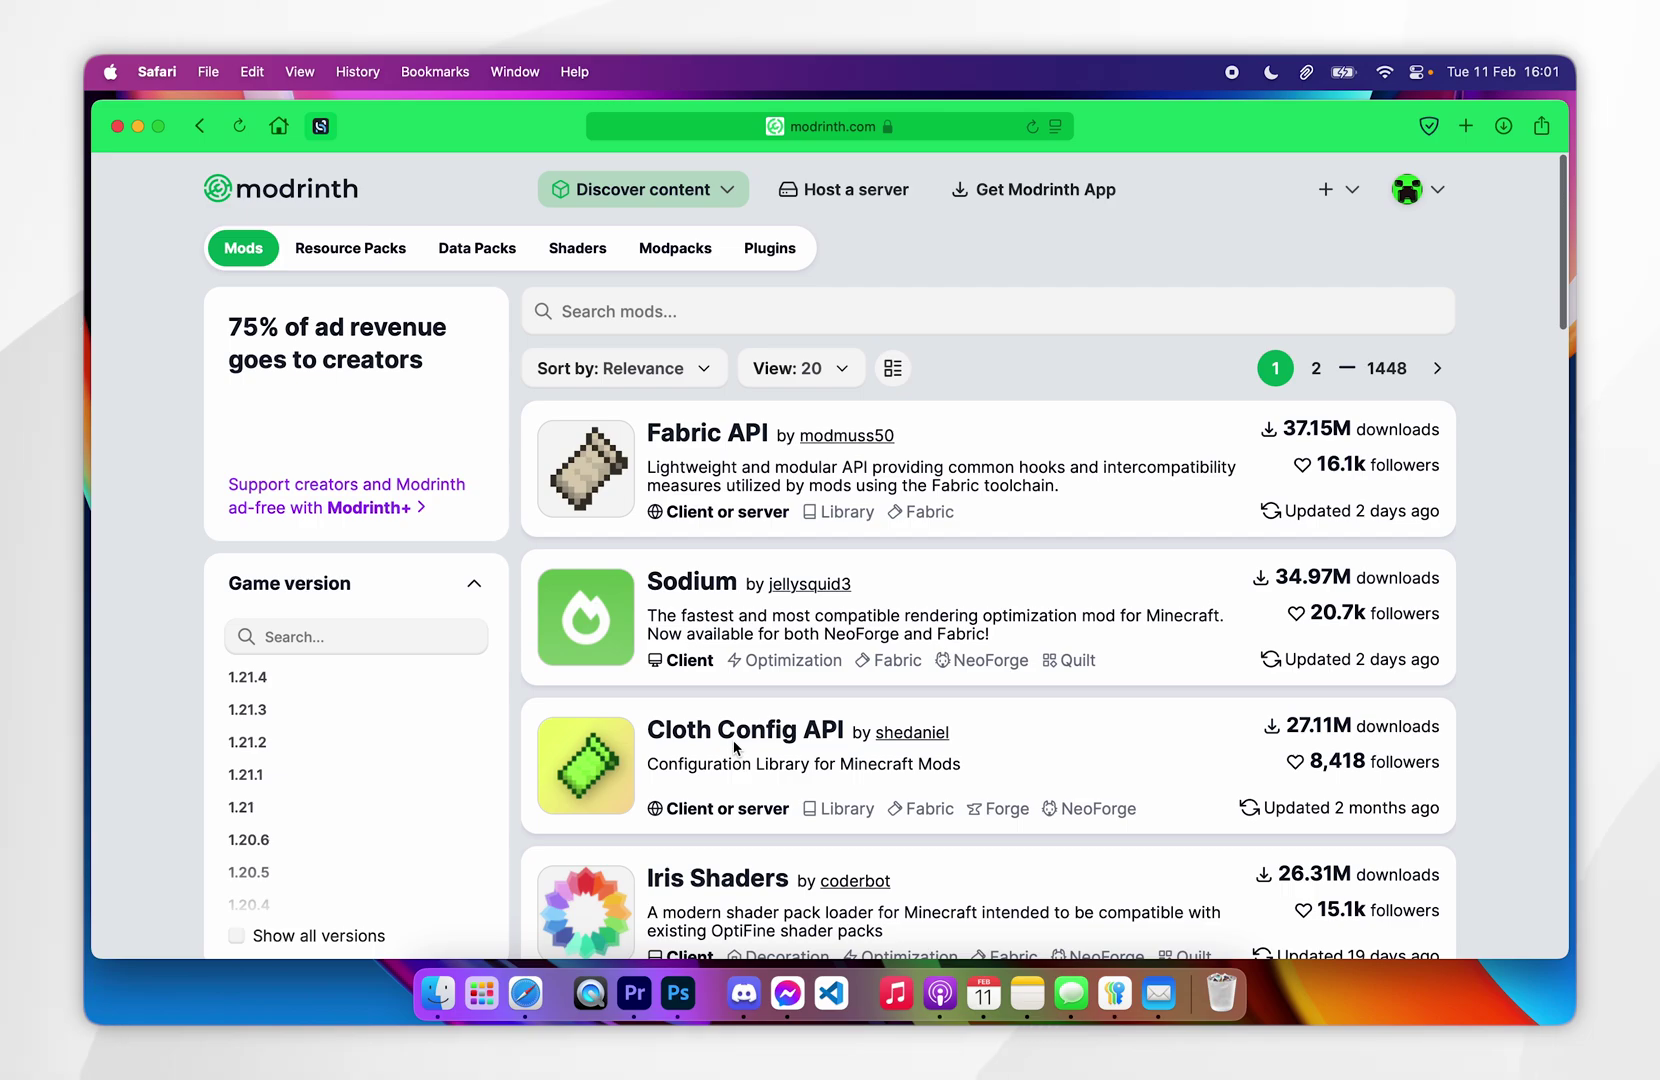
pyautogui.click(578, 249)
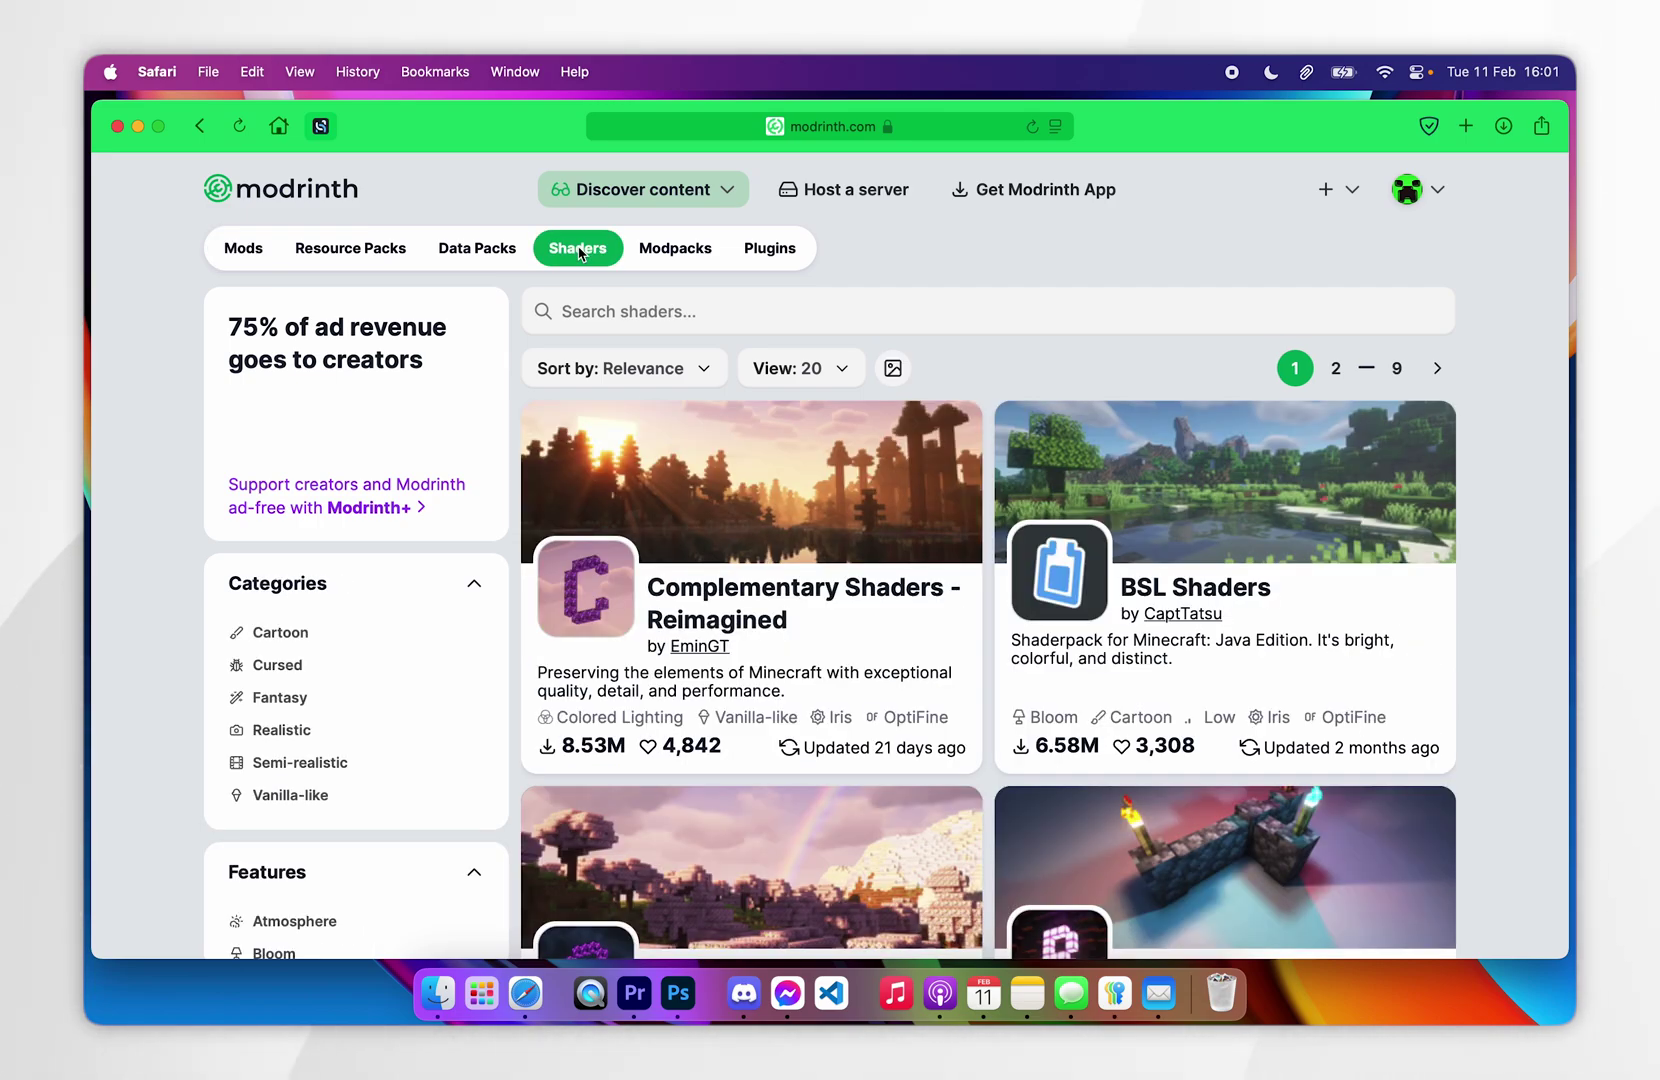
pyautogui.scroll(-10, 1460, 540)
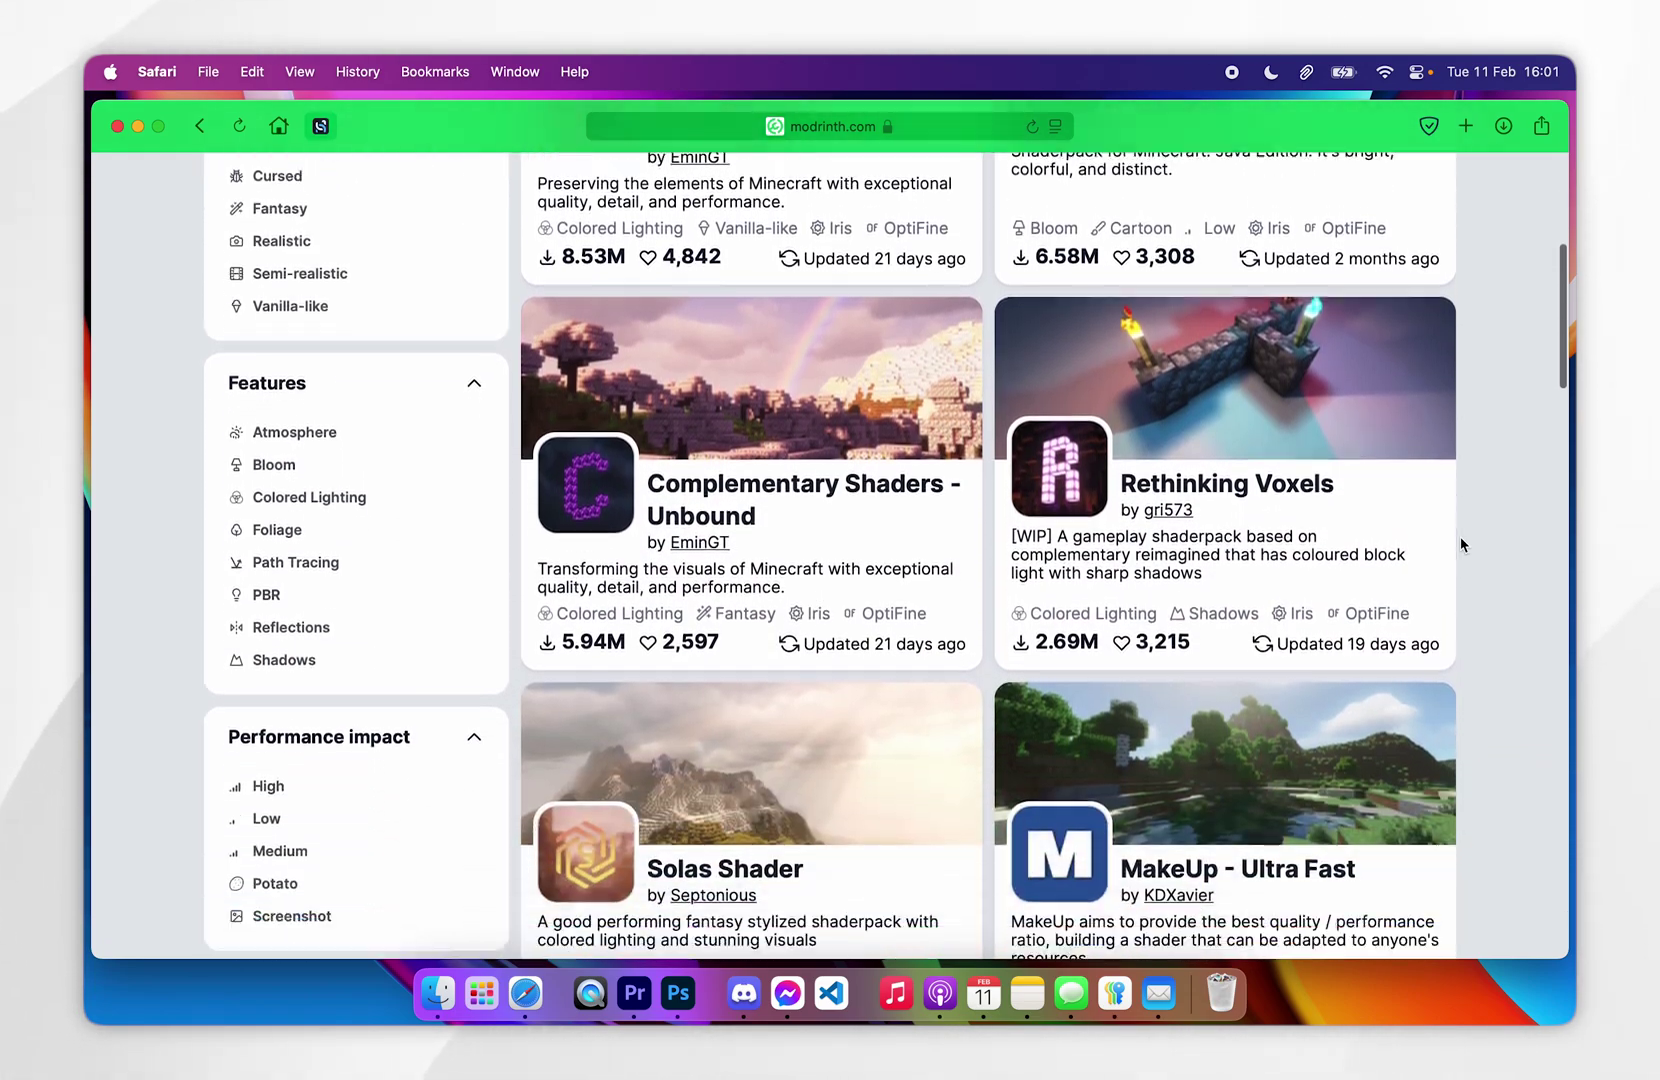
pyautogui.scroll(-5, 1460, 536)
pyautogui.scroll(15, 1460, 536)
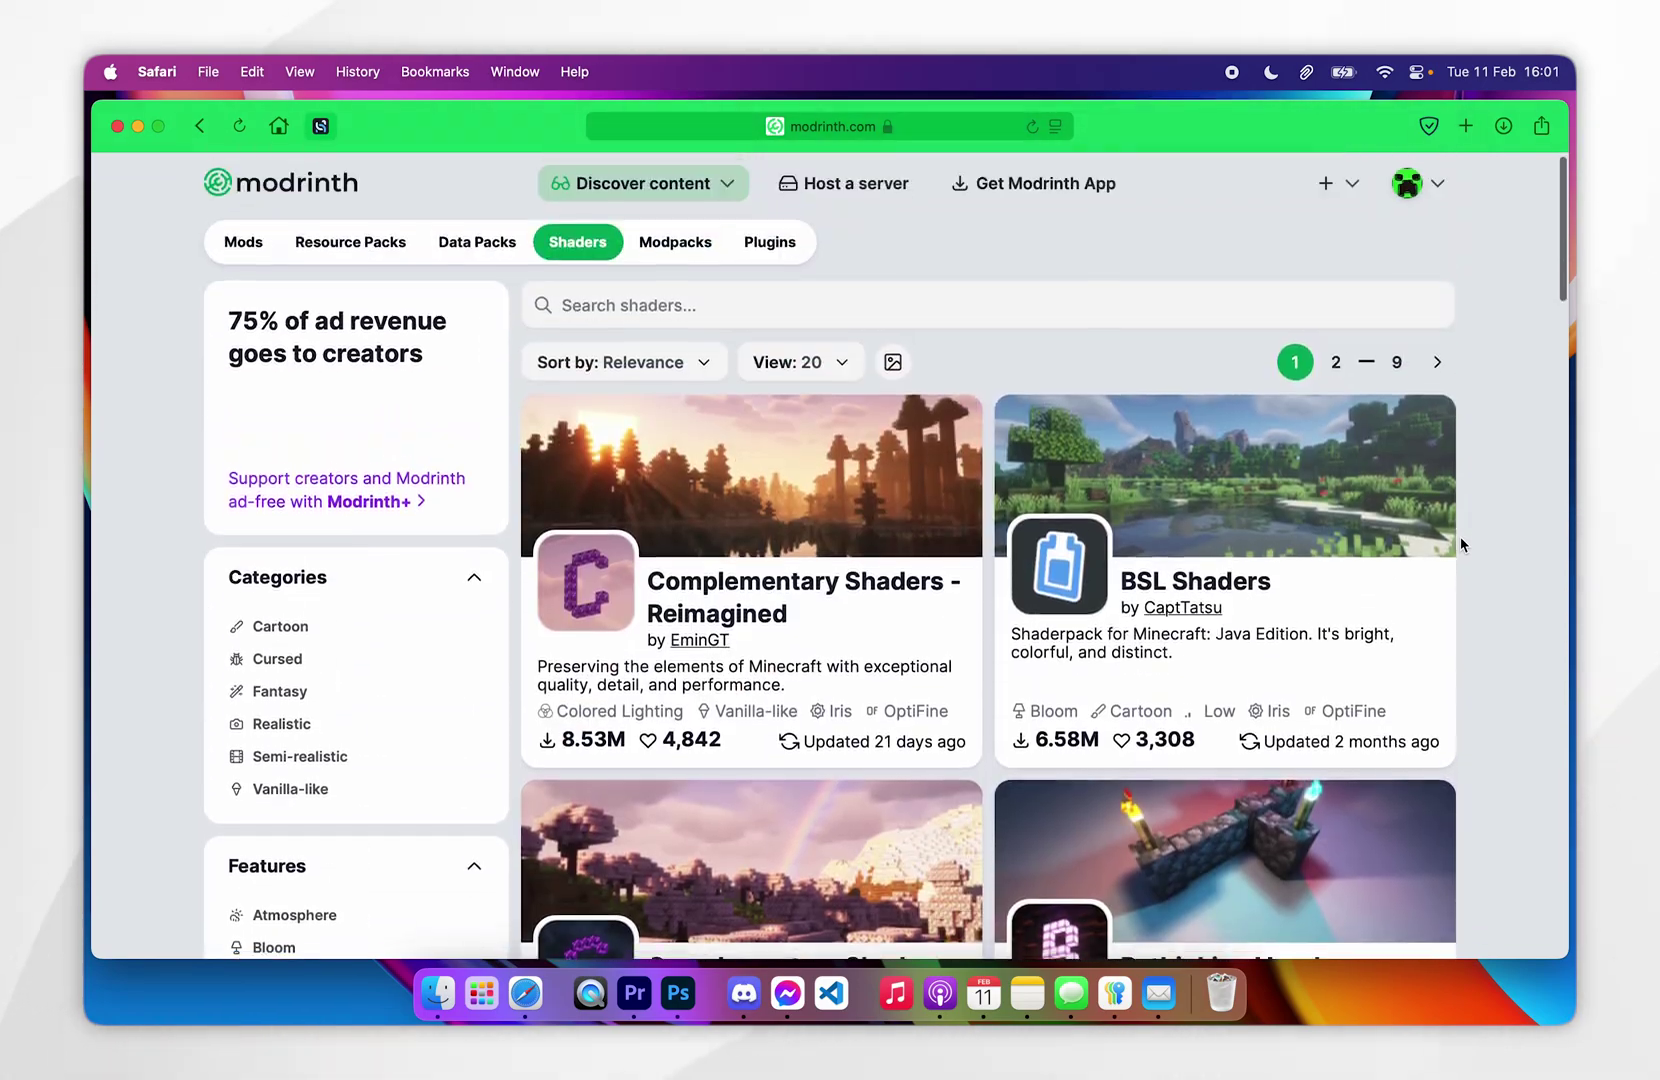
# Save ComplementaryReimagined_r5.4.zip from the Complementary Shaders - Reimagined versions list to the Desktop.
pyautogui.click(760, 600)
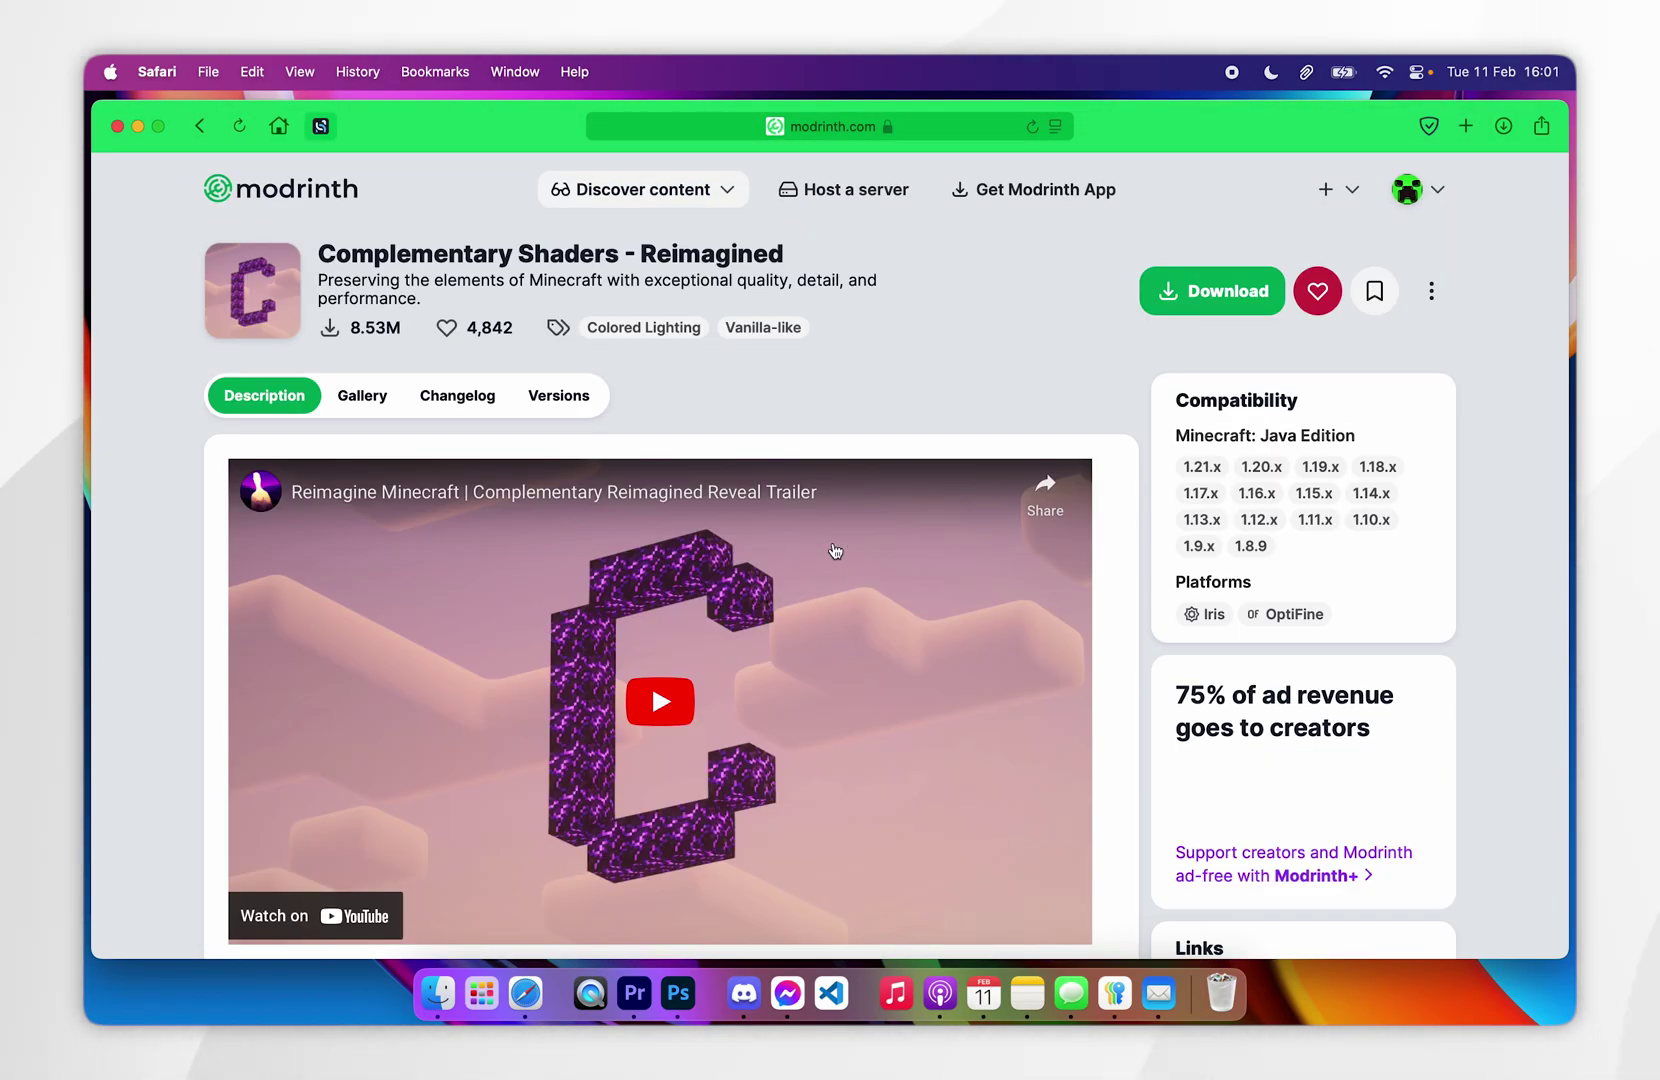
pyautogui.click(566, 401)
pyautogui.scroll(-5, 759, 451)
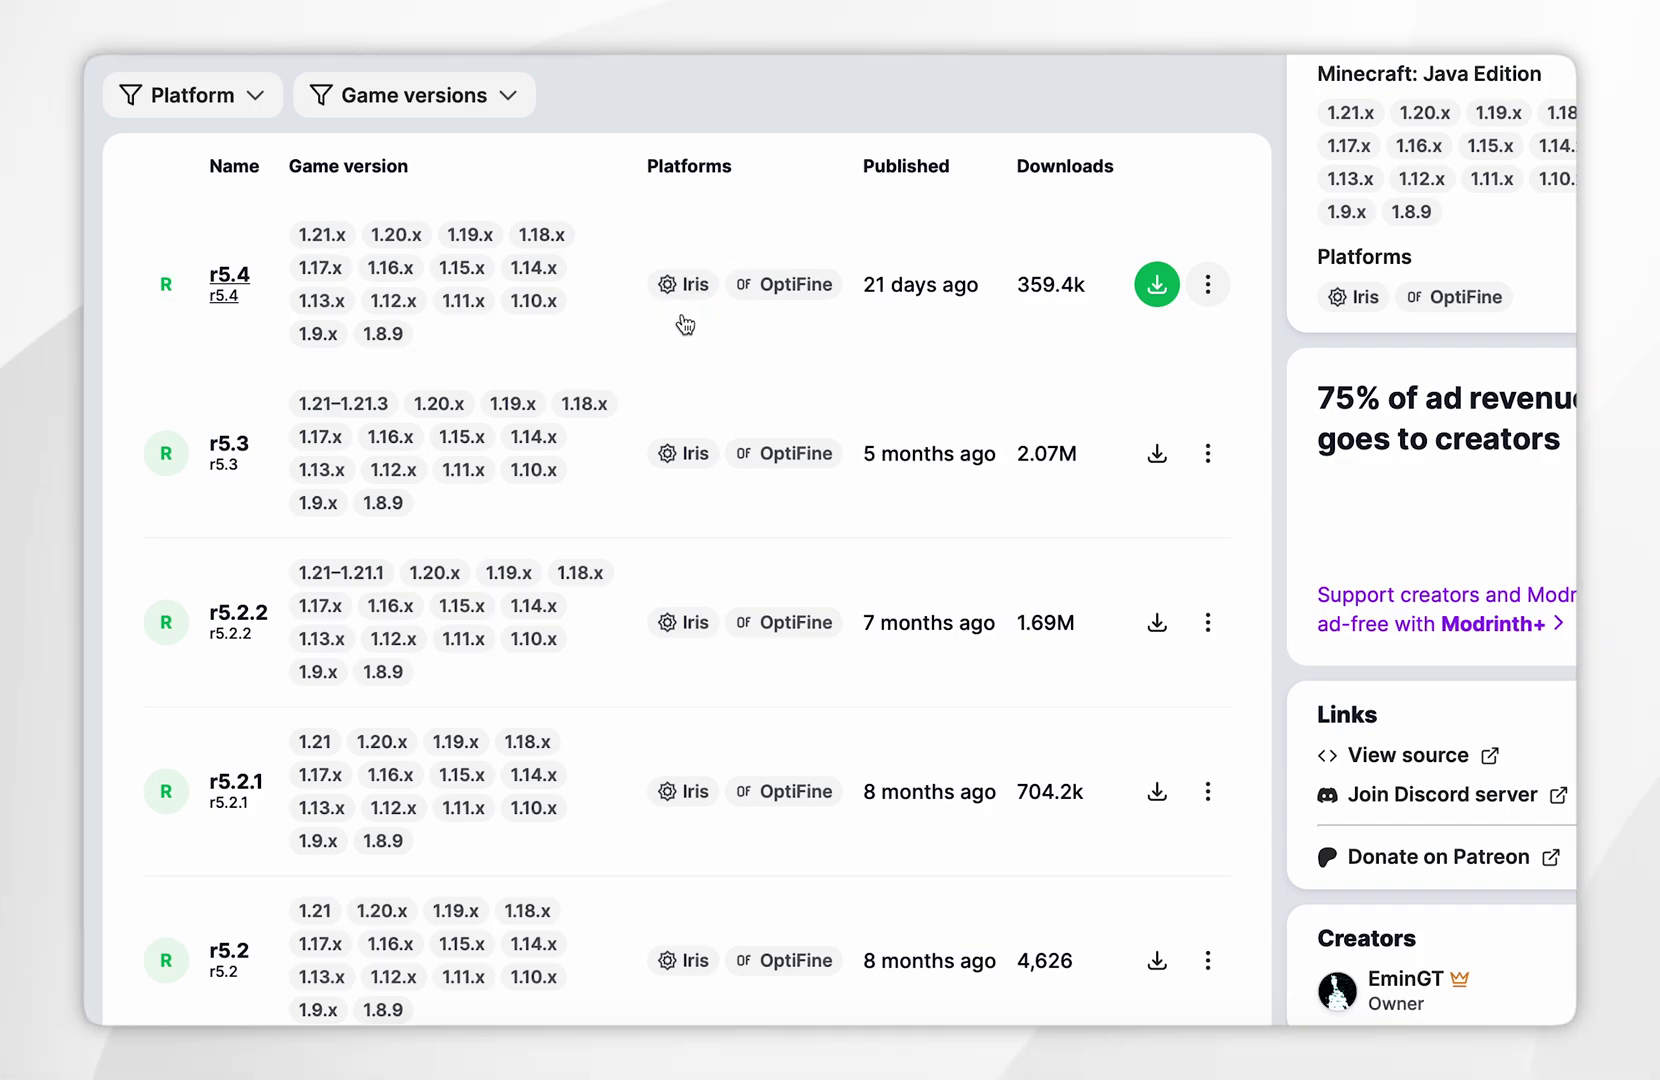
pyautogui.click(230, 278)
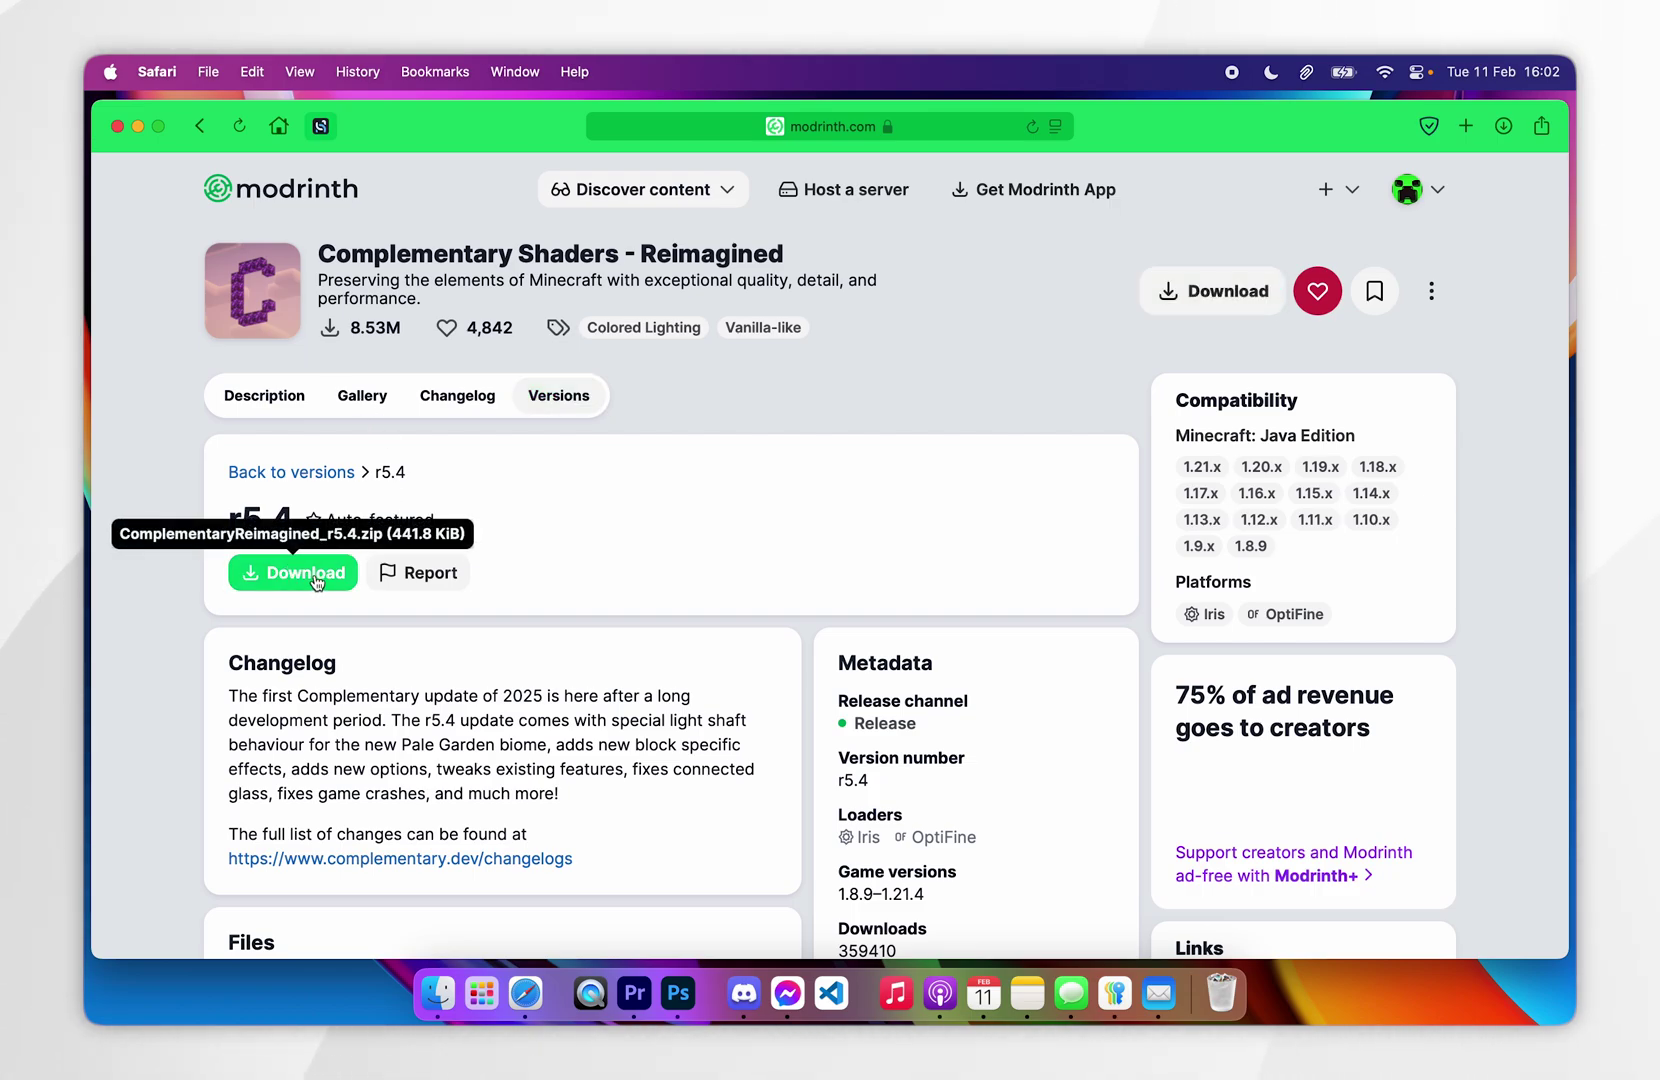
pyautogui.click(316, 580)
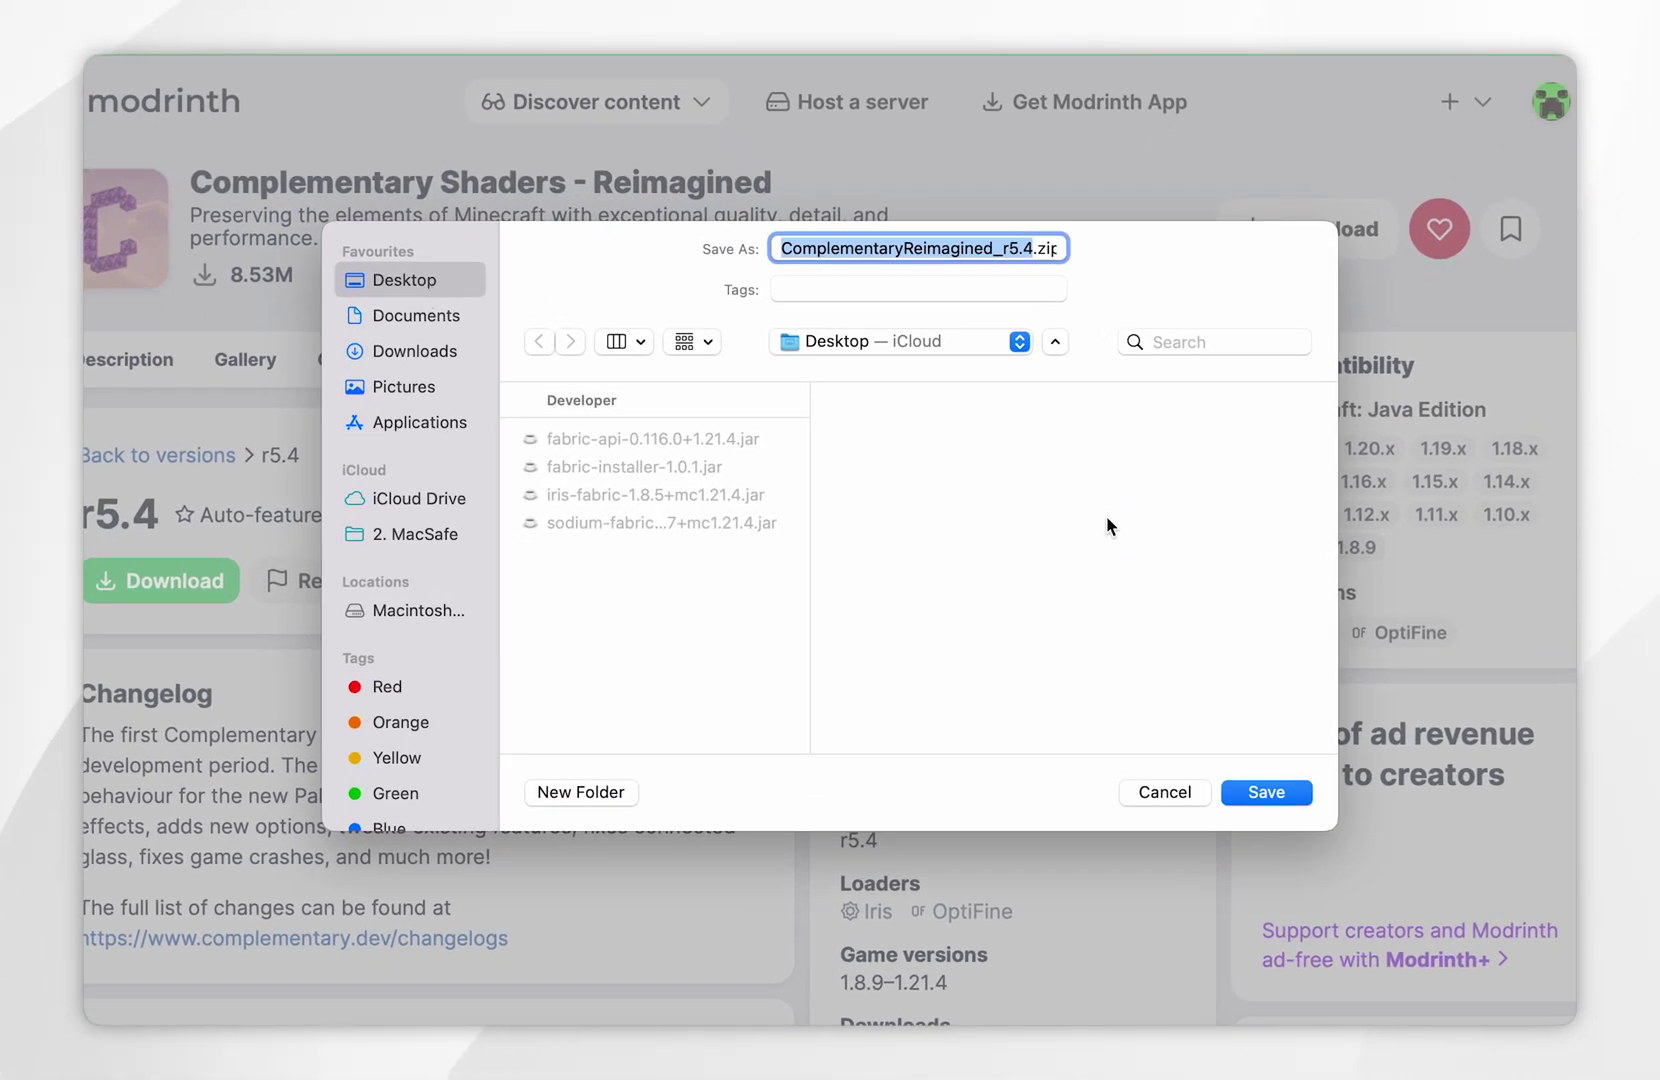
pyautogui.click(1256, 790)
pyautogui.hotkey('ctrl', 'Left')
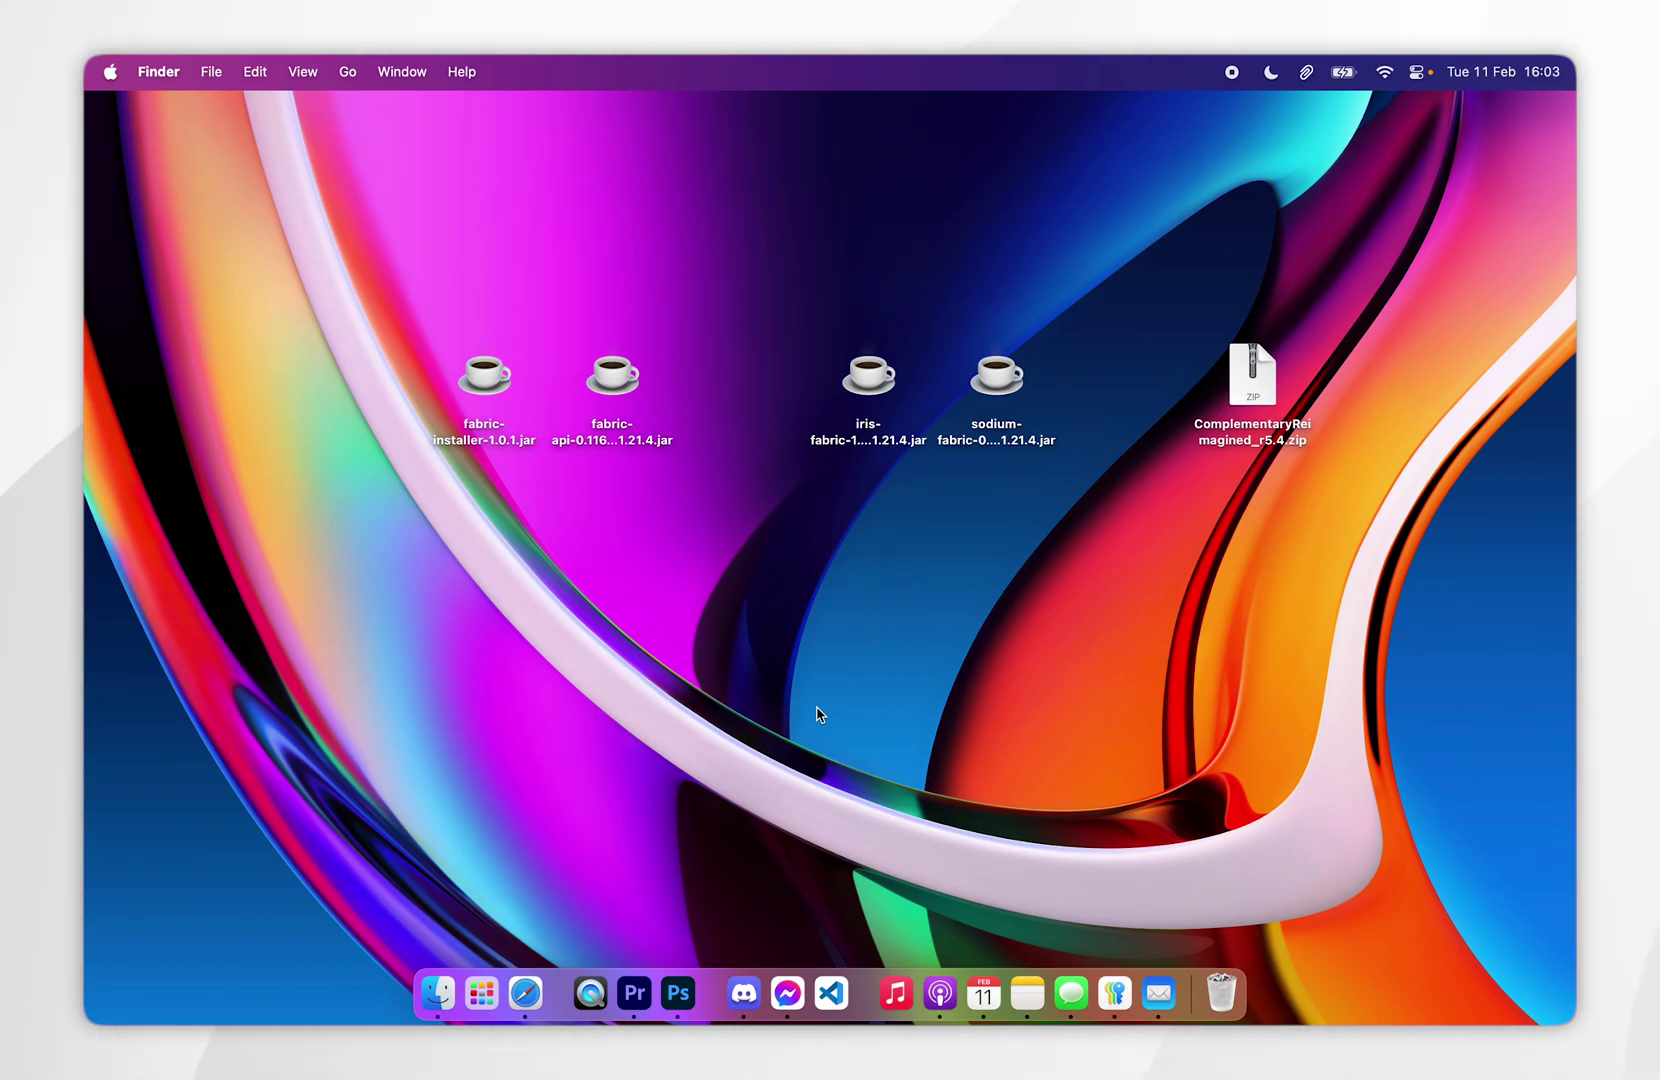
pyautogui.click(458, 402)
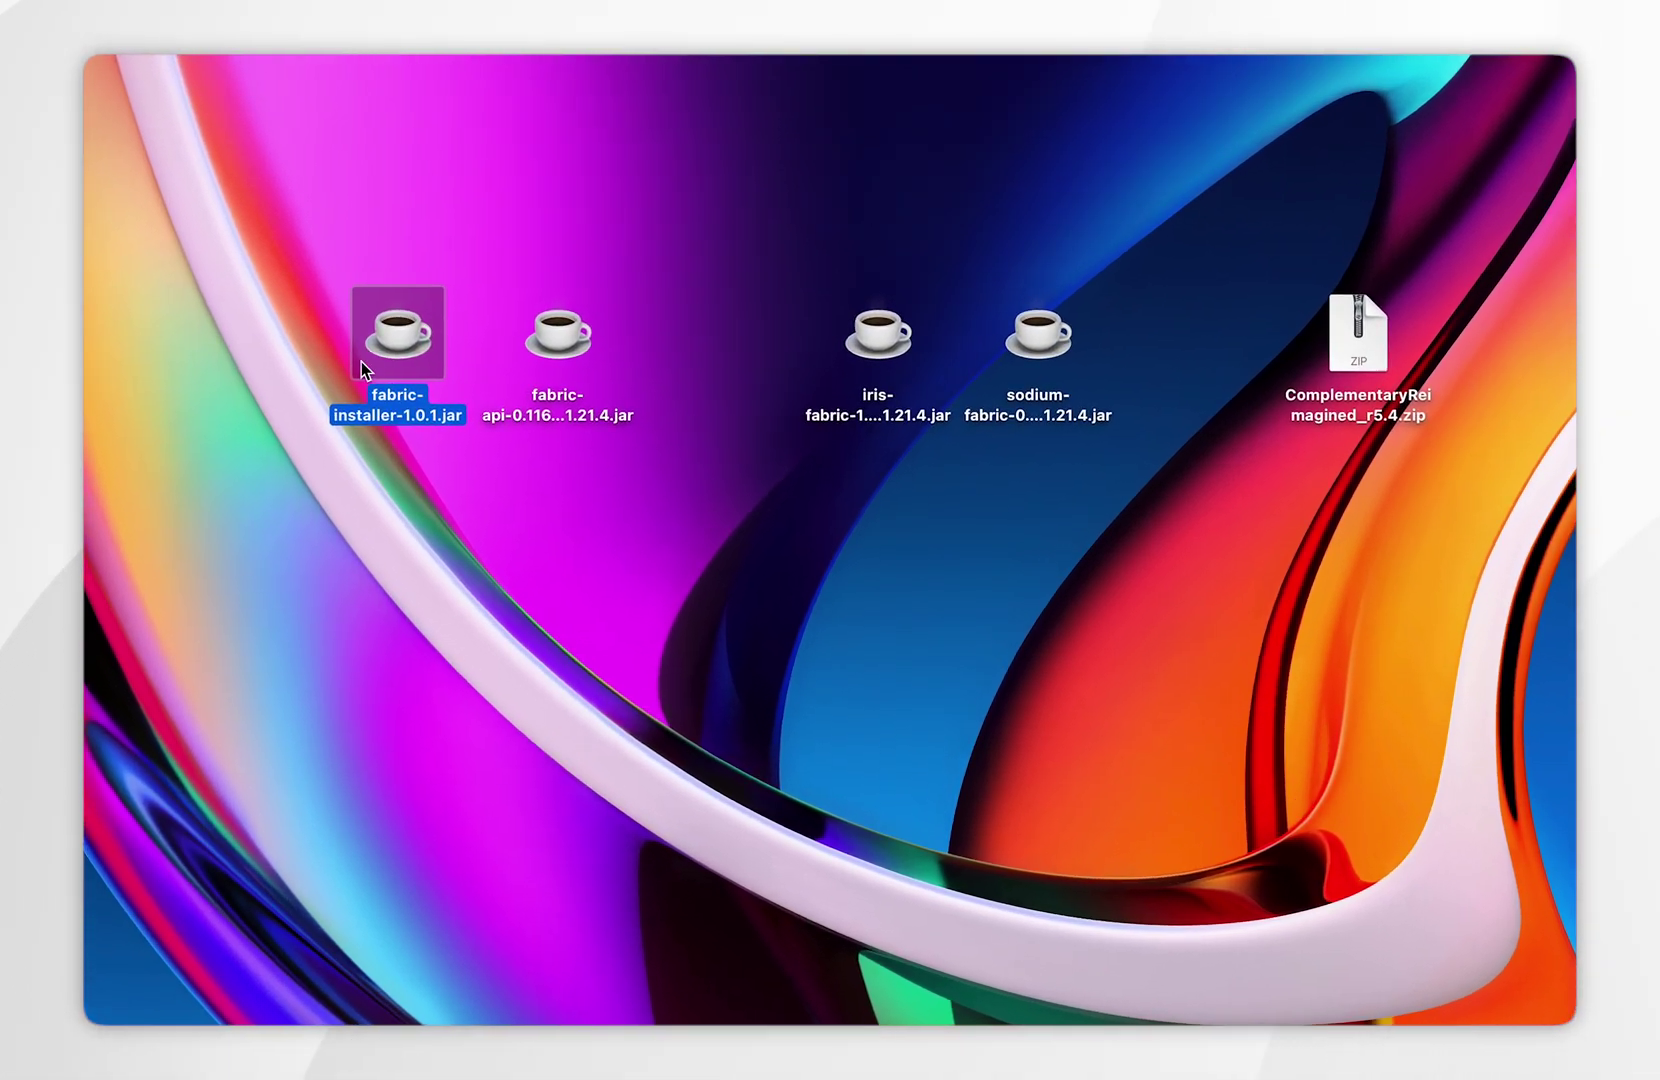
pyautogui.doubleClick(388, 328)
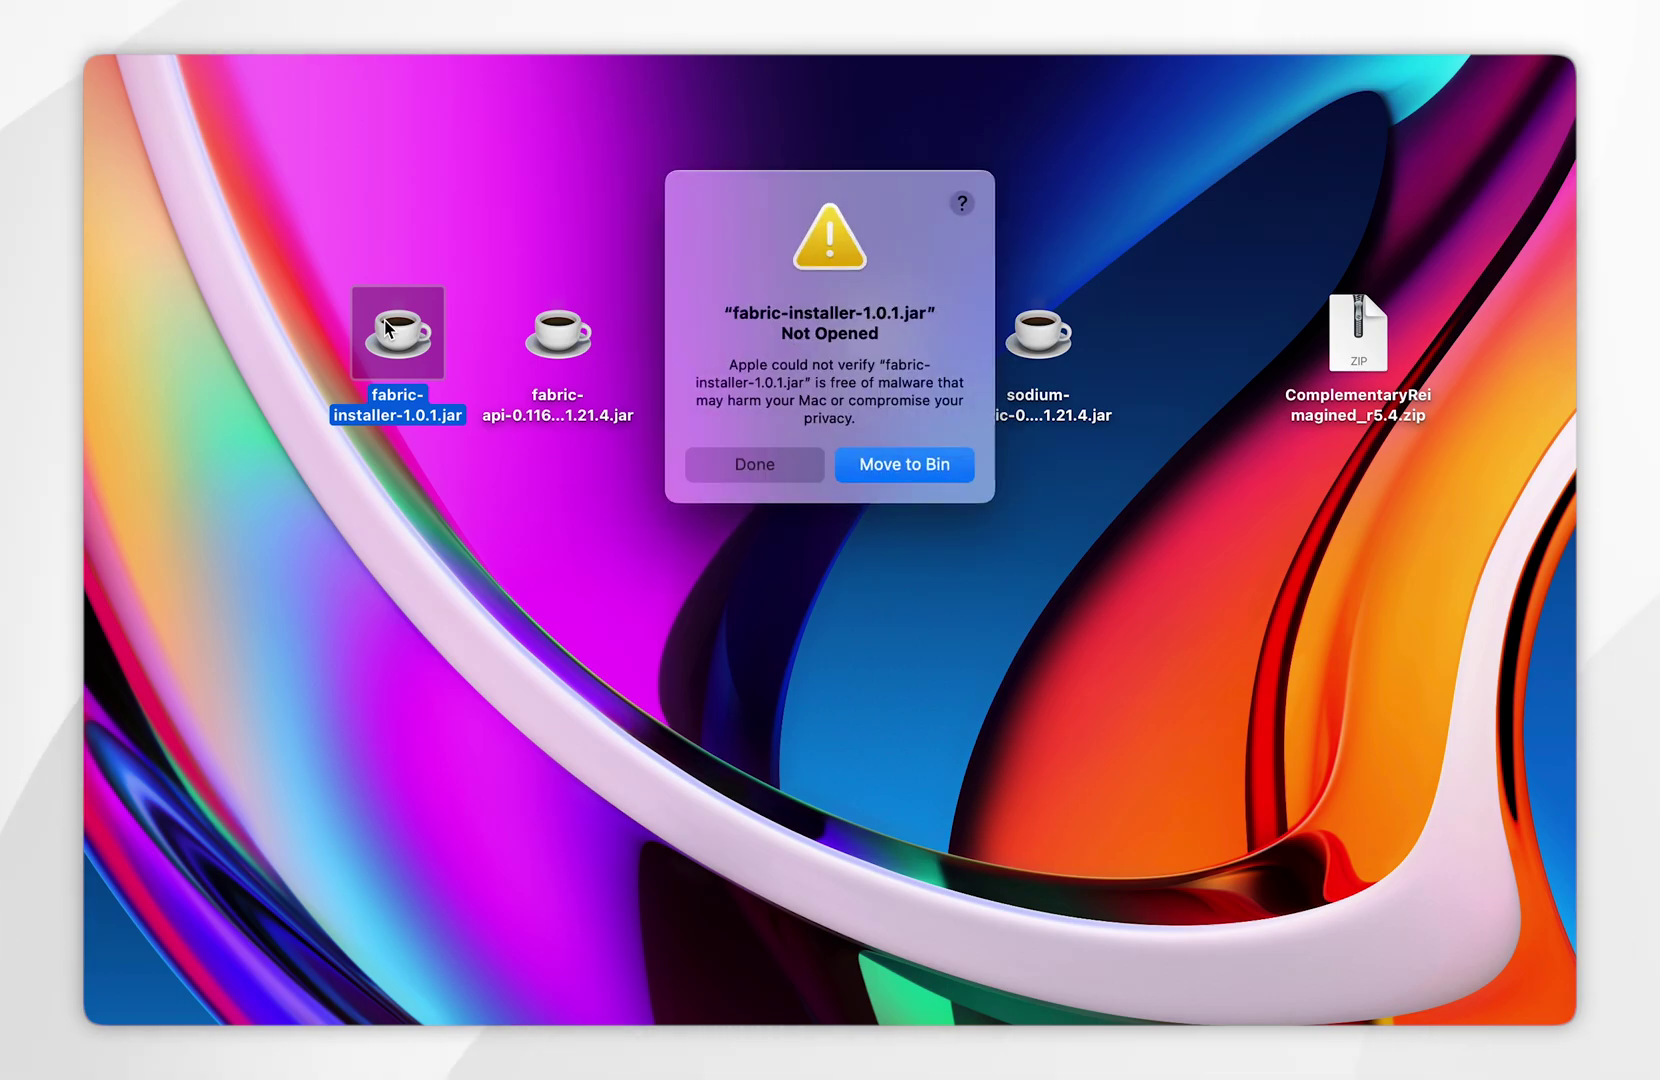
pyautogui.click(737, 469)
pyautogui.rightClick(390, 348)
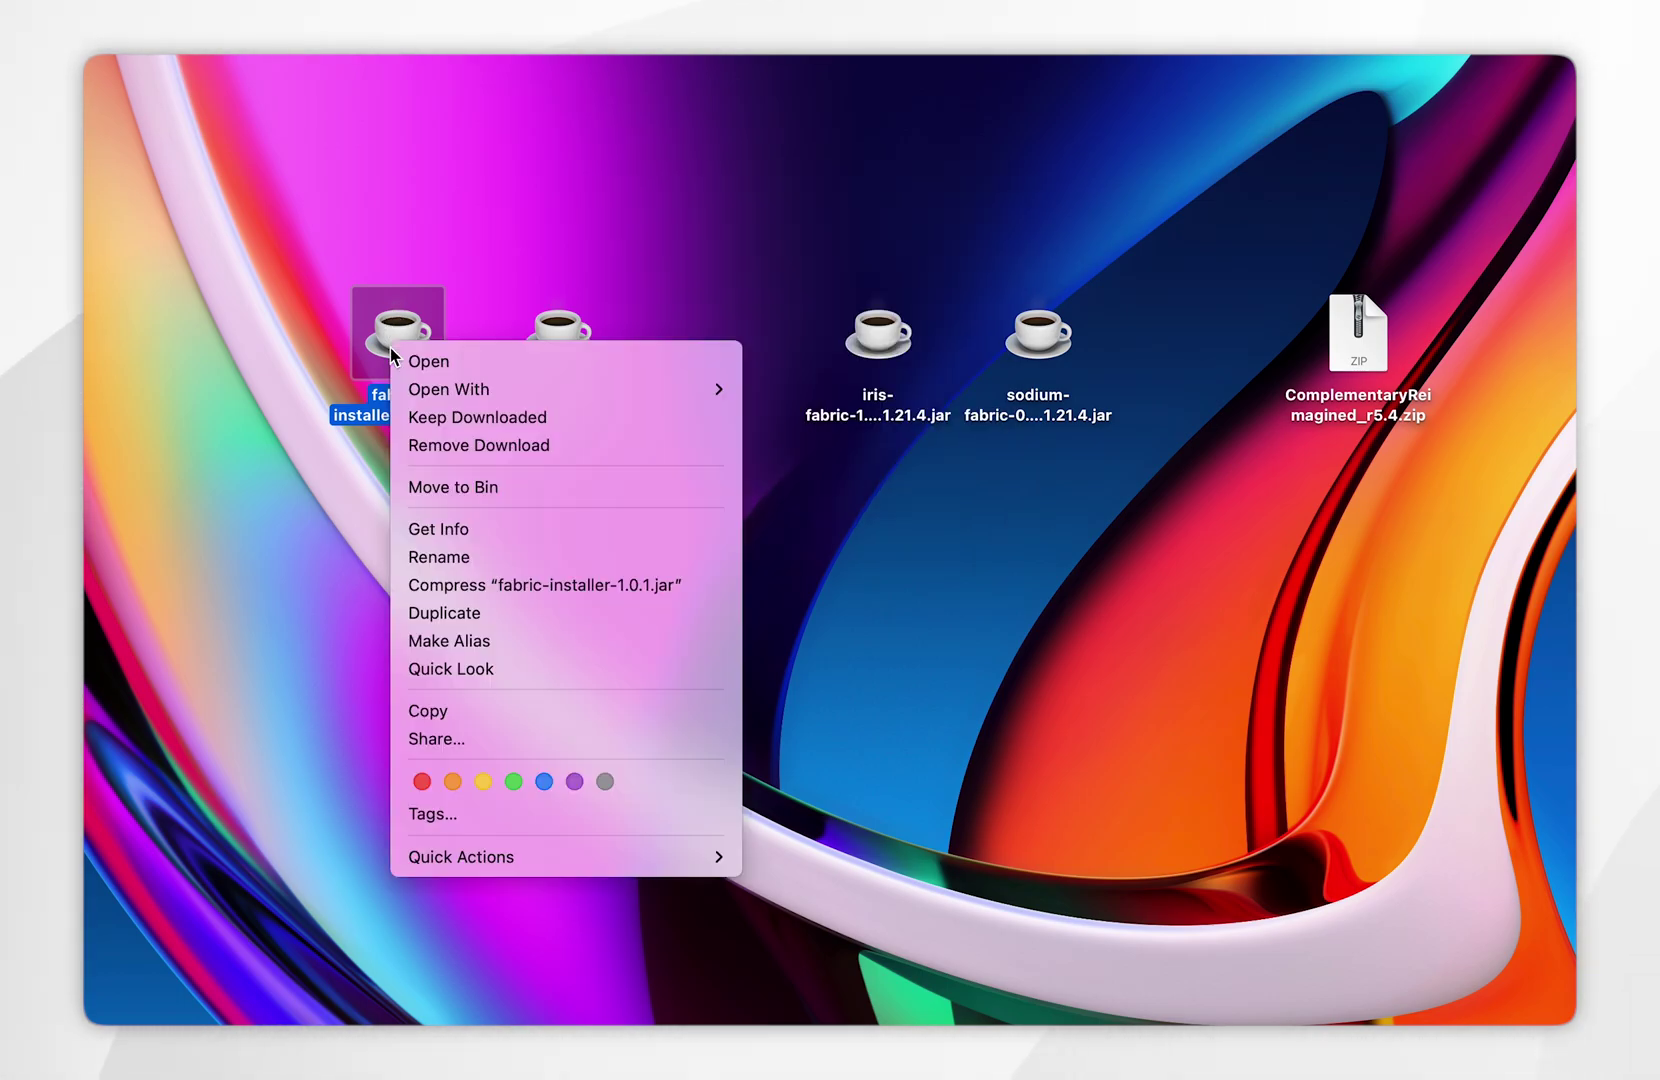
pyautogui.click(445, 361)
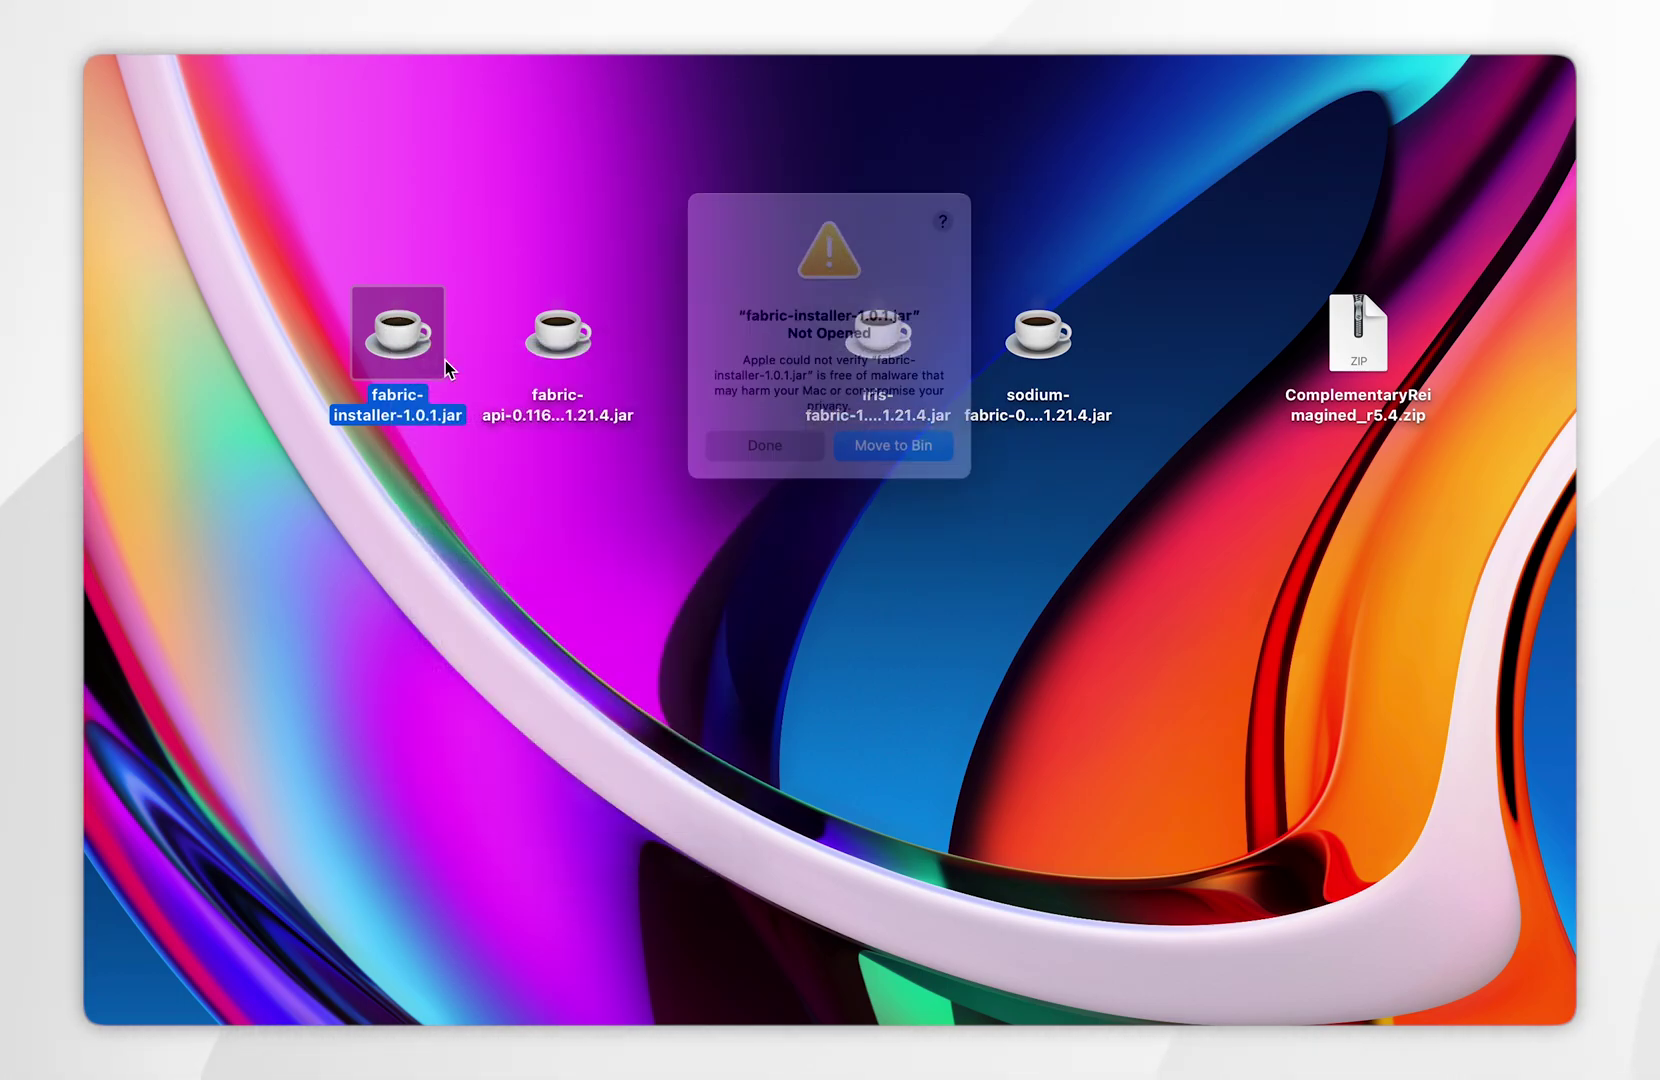
pyautogui.click(754, 464)
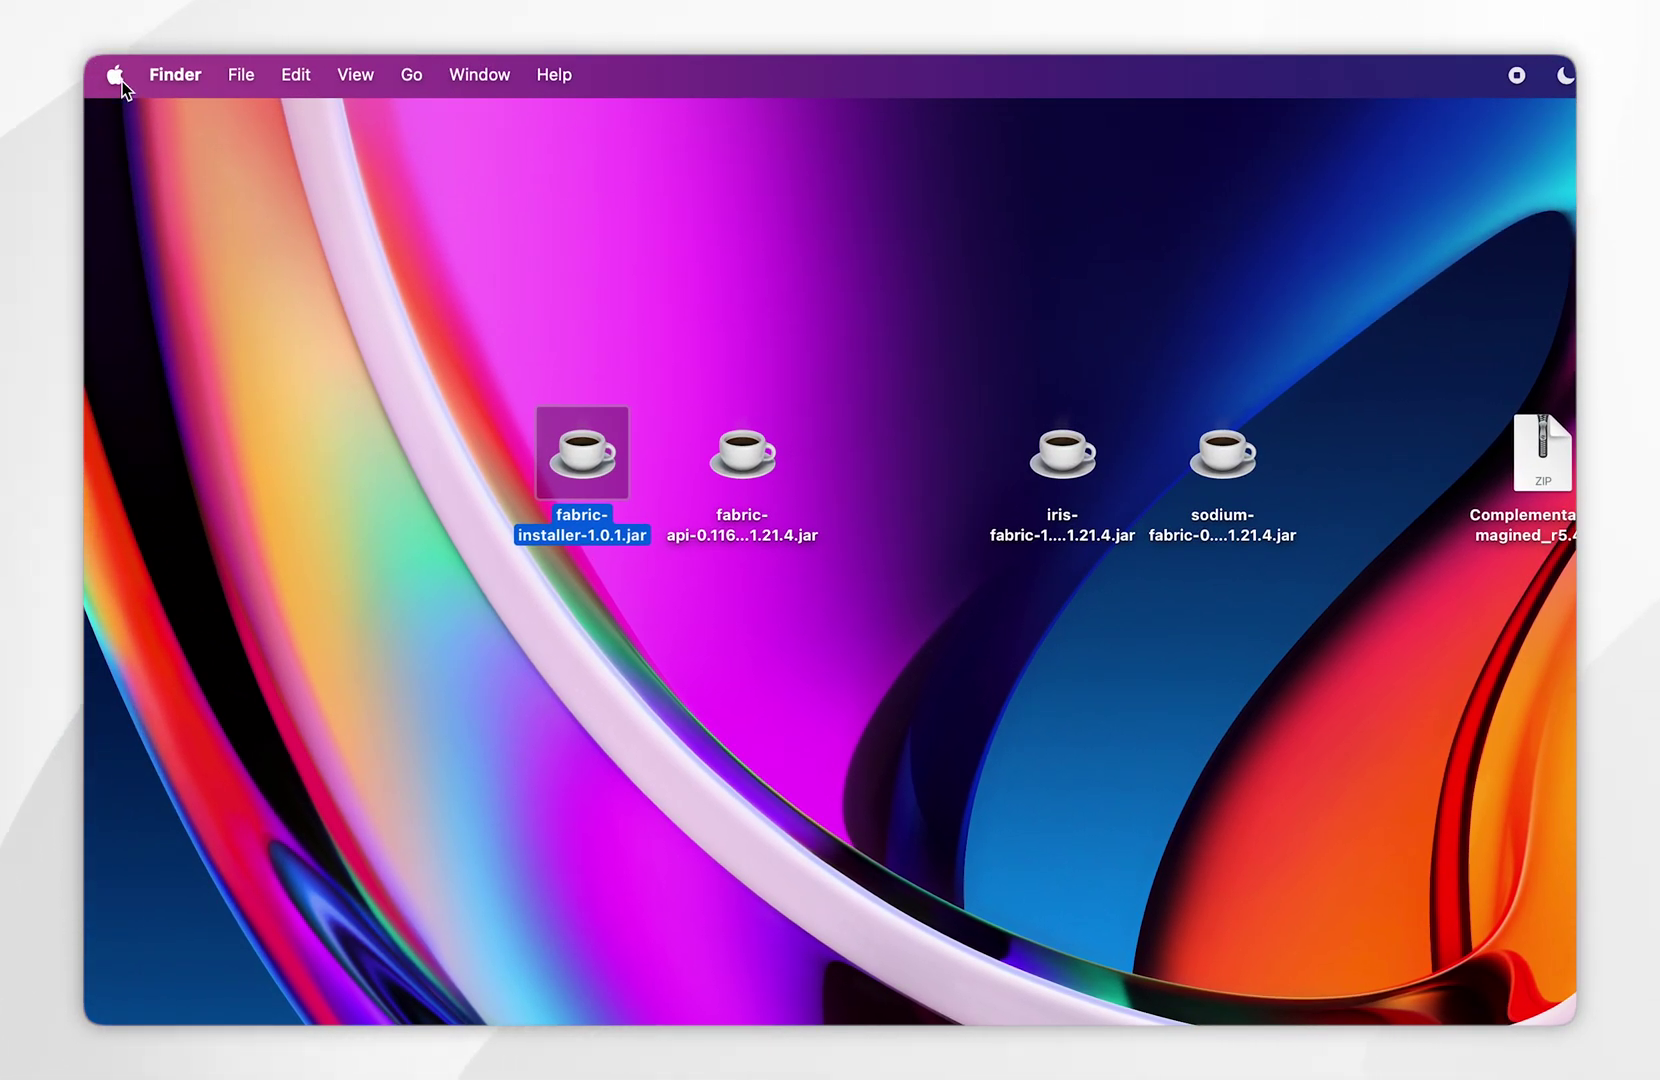
# Open Privacy & Security in System Settings from the Apple menu.
pyautogui.click(120, 78)
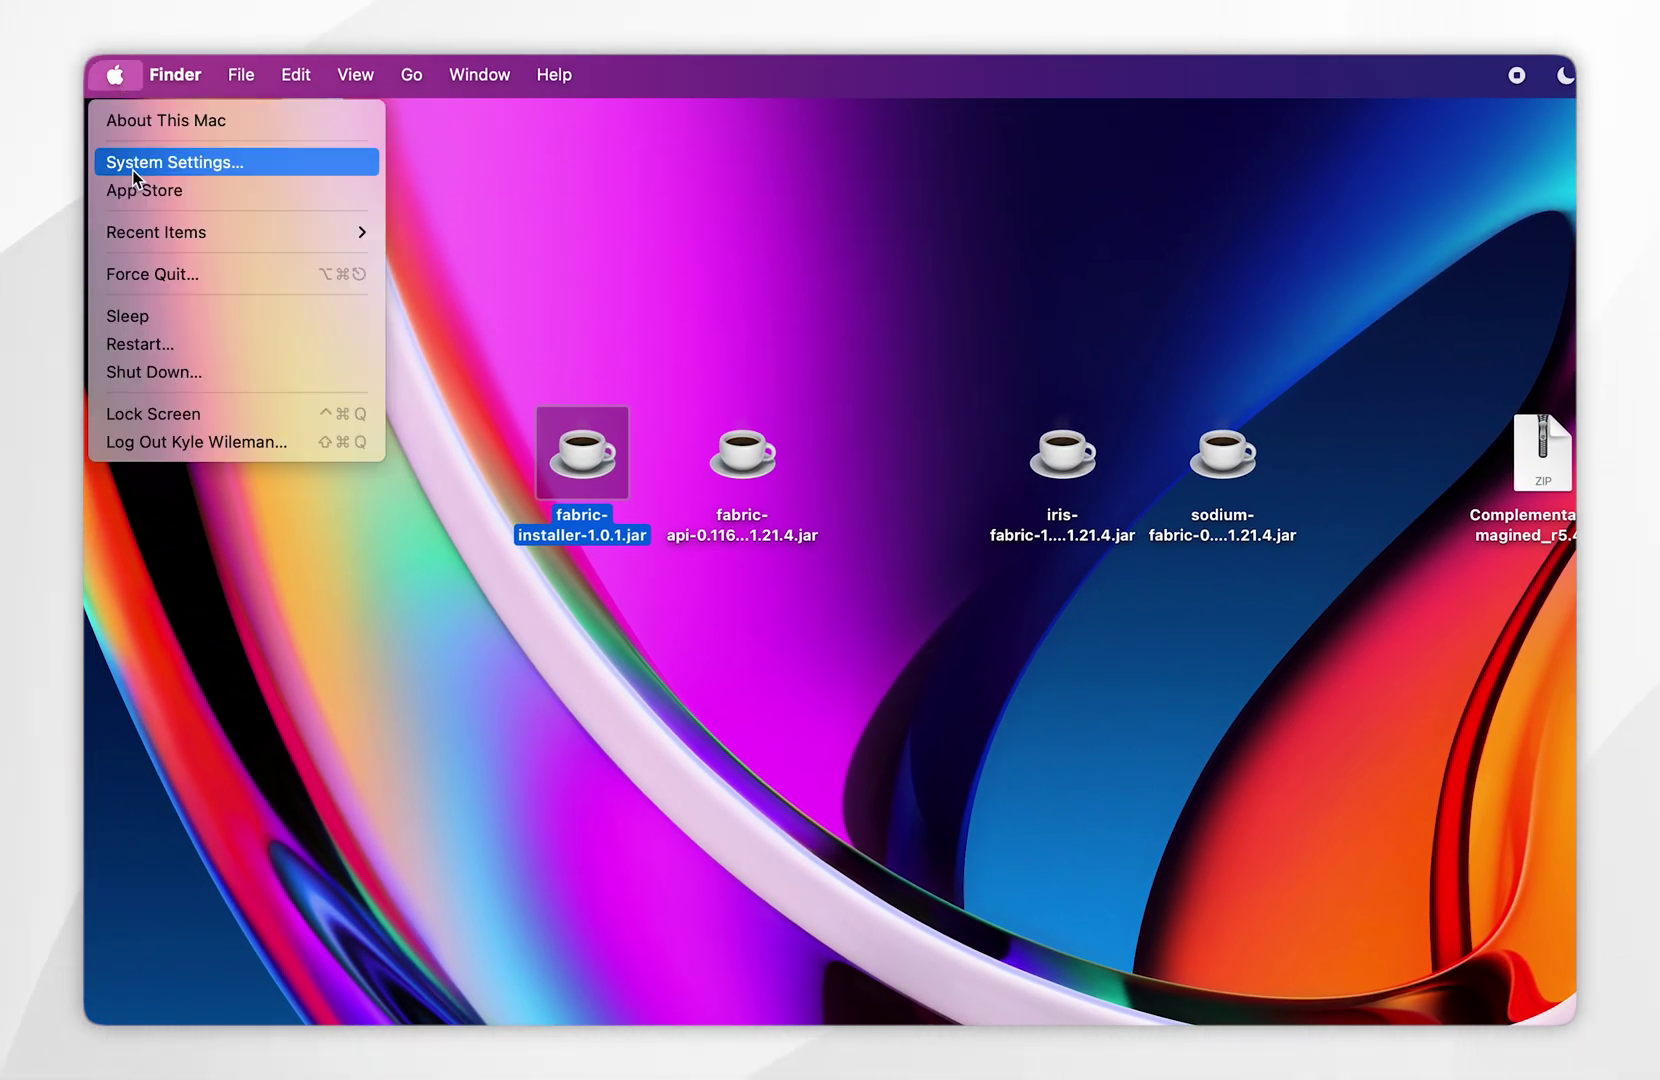
pyautogui.click(165, 169)
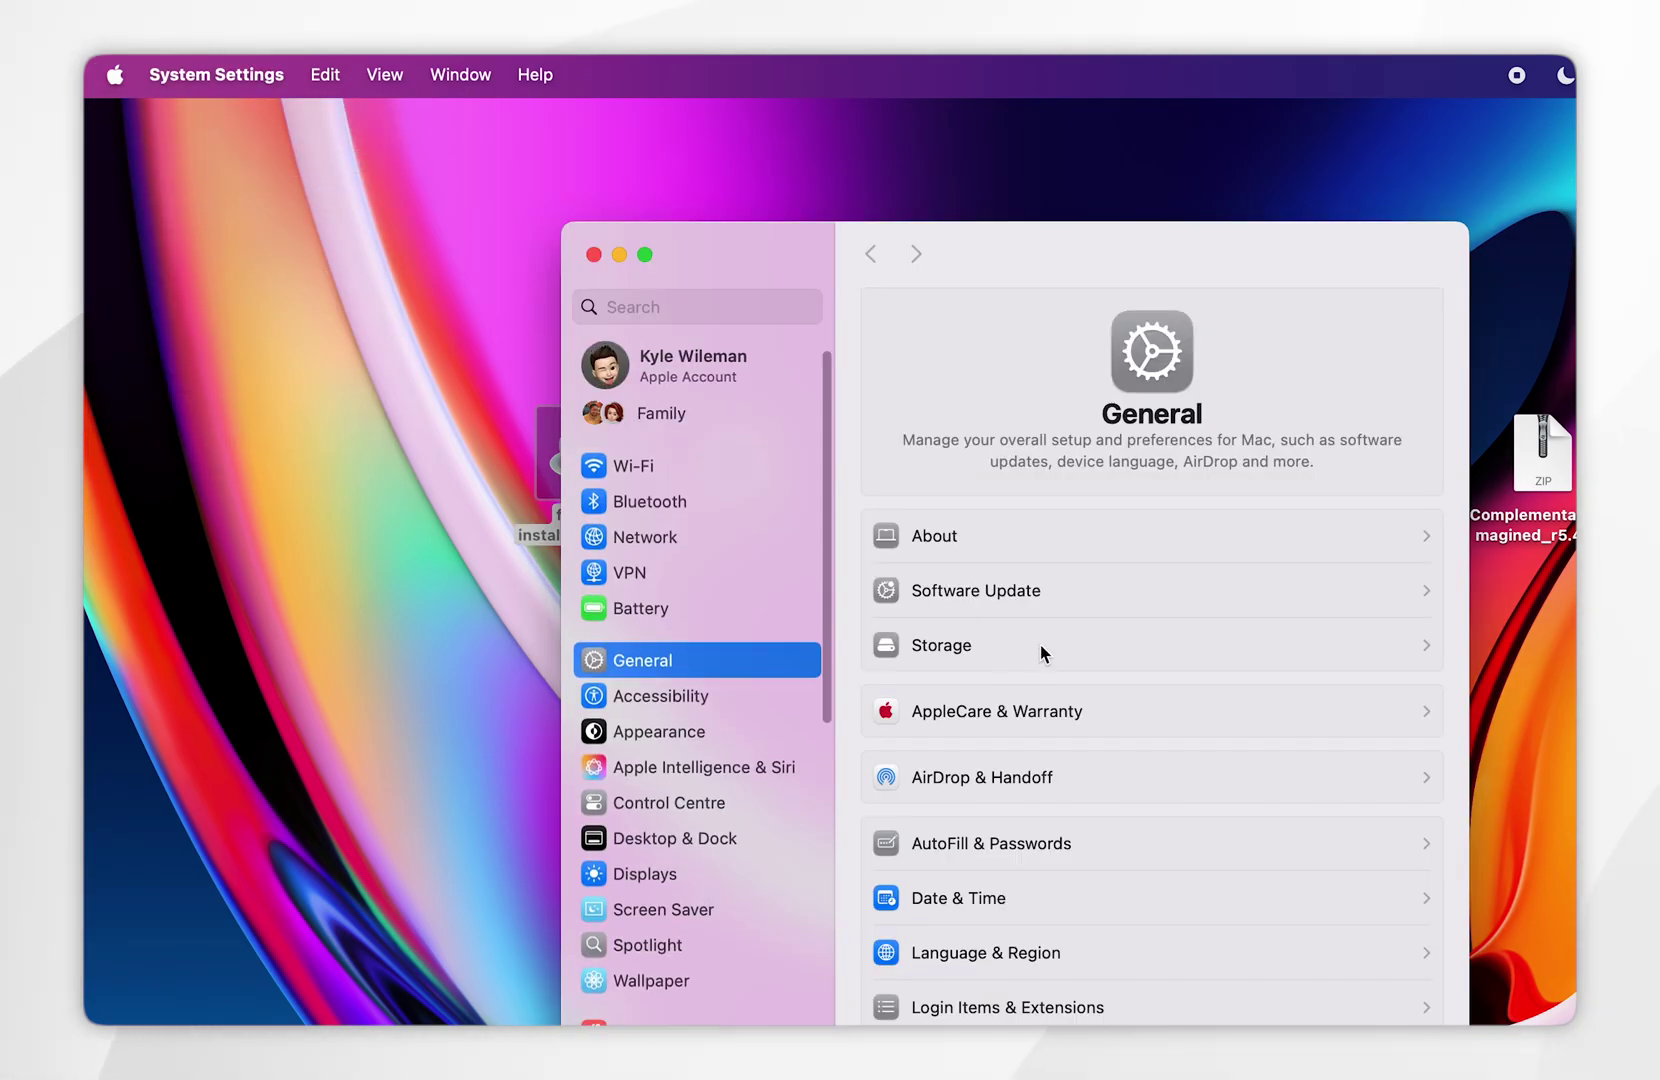
pyautogui.scroll(-10, 716, 800)
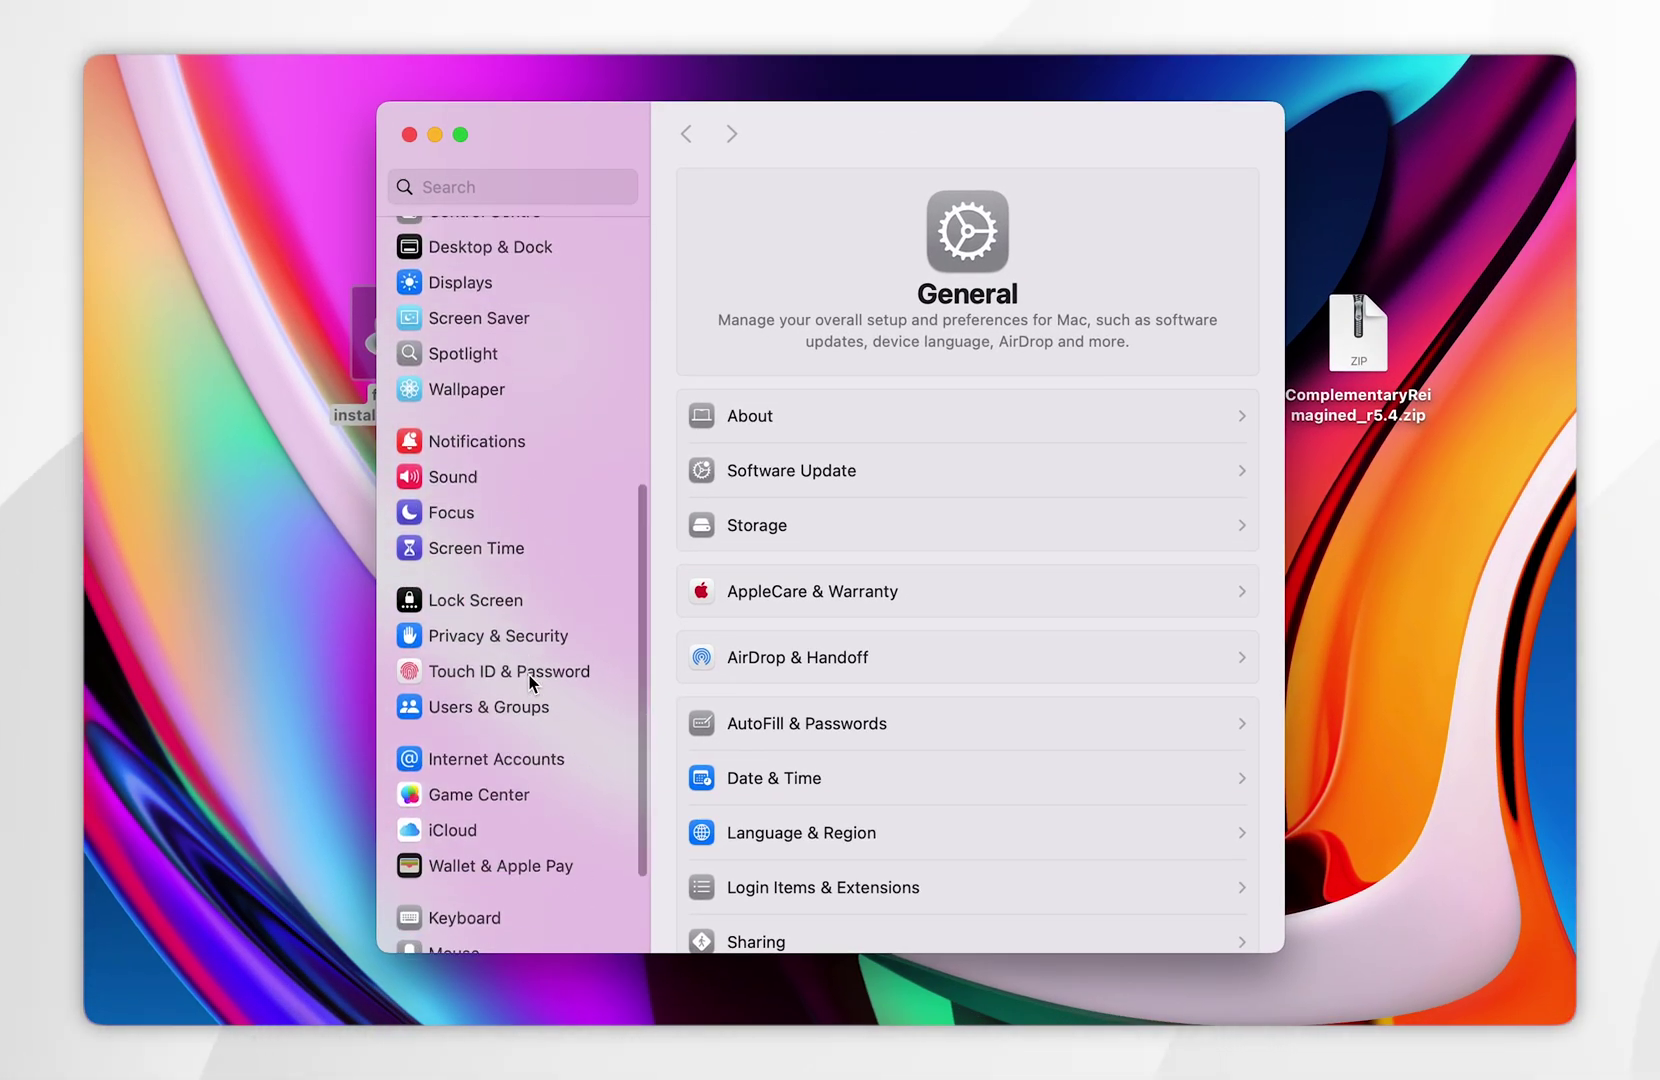
pyautogui.scroll(-2, 533, 683)
pyautogui.click(478, 590)
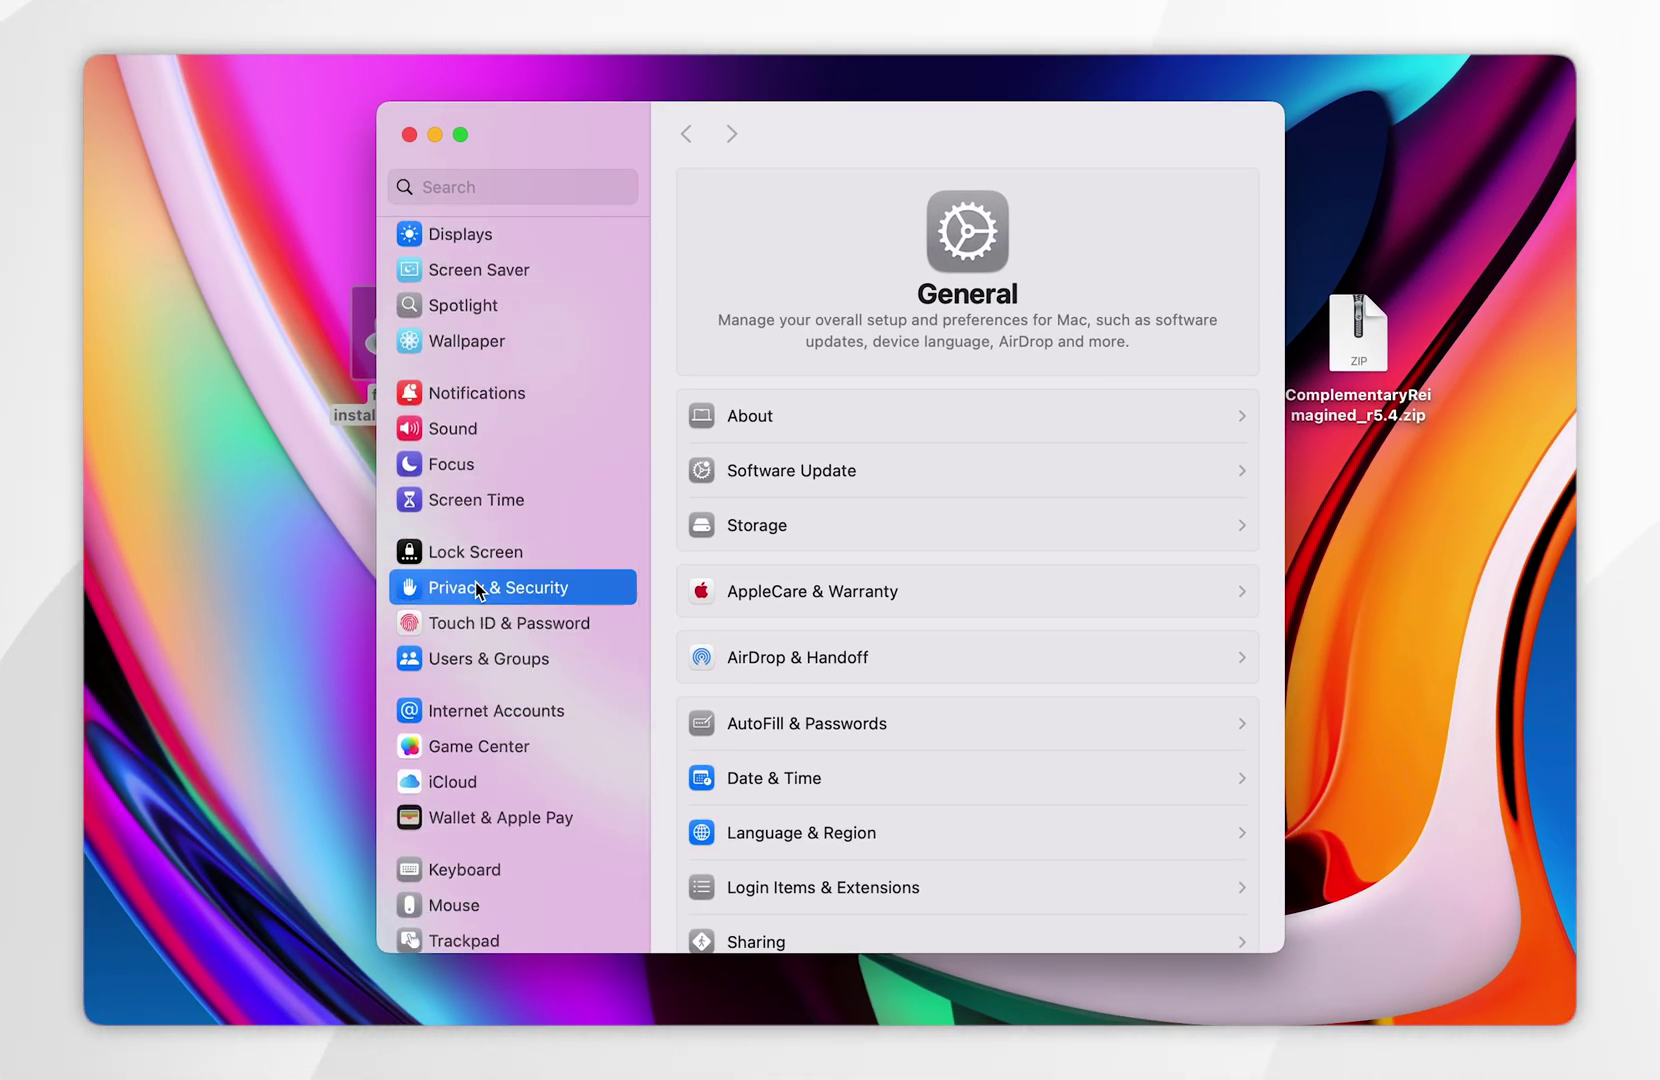
# Approve Open Anyway for fabric-installer-1.0.1.jar and confirm with administrator approval.
pyautogui.scroll(-15, 961, 594)
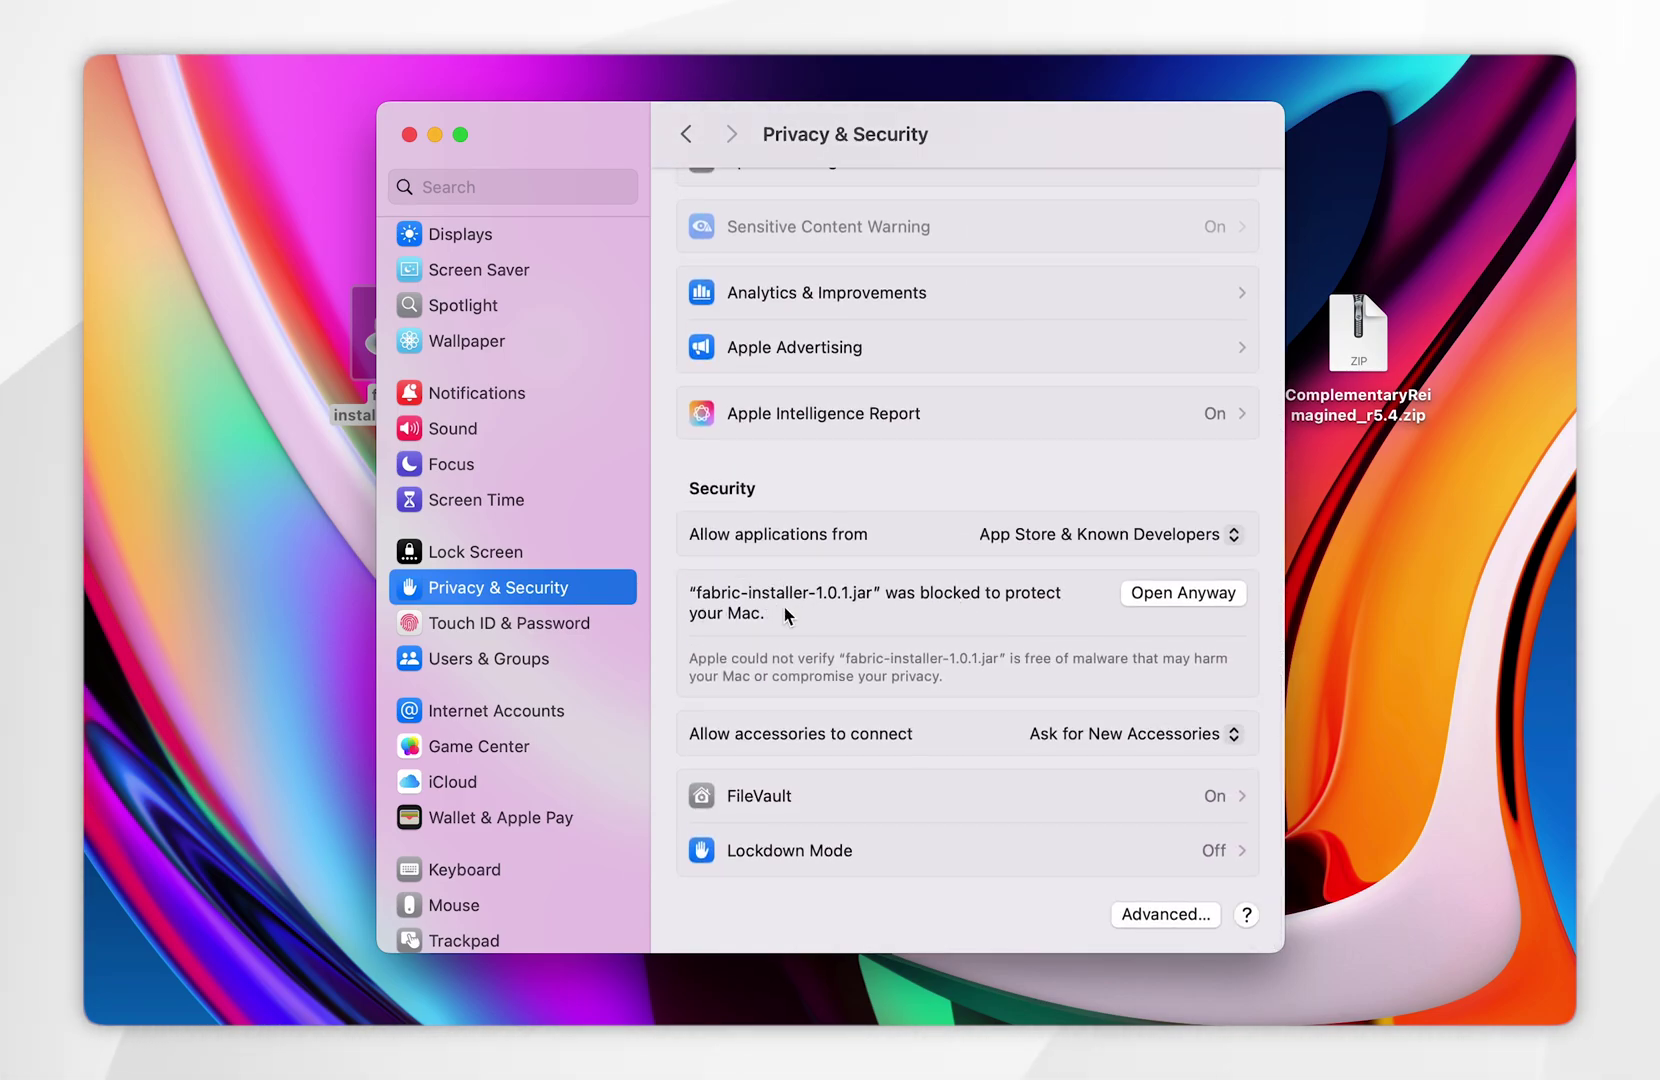
pyautogui.click(1172, 596)
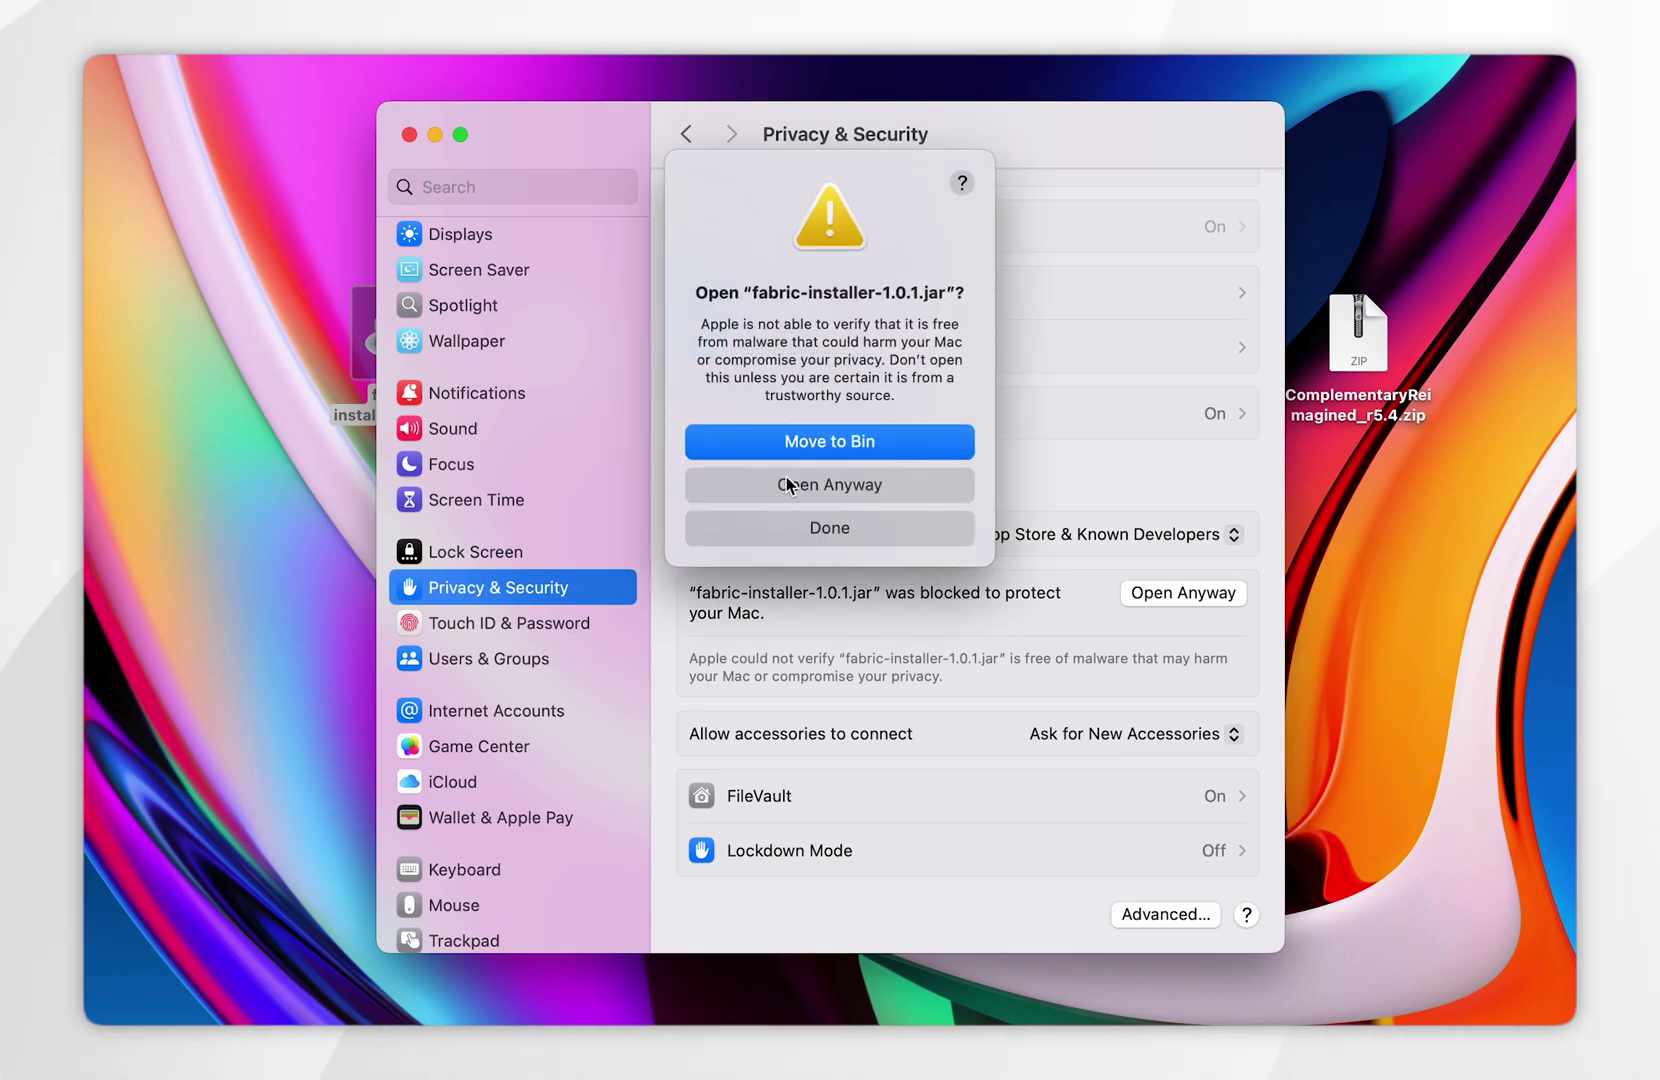
pyautogui.click(753, 481)
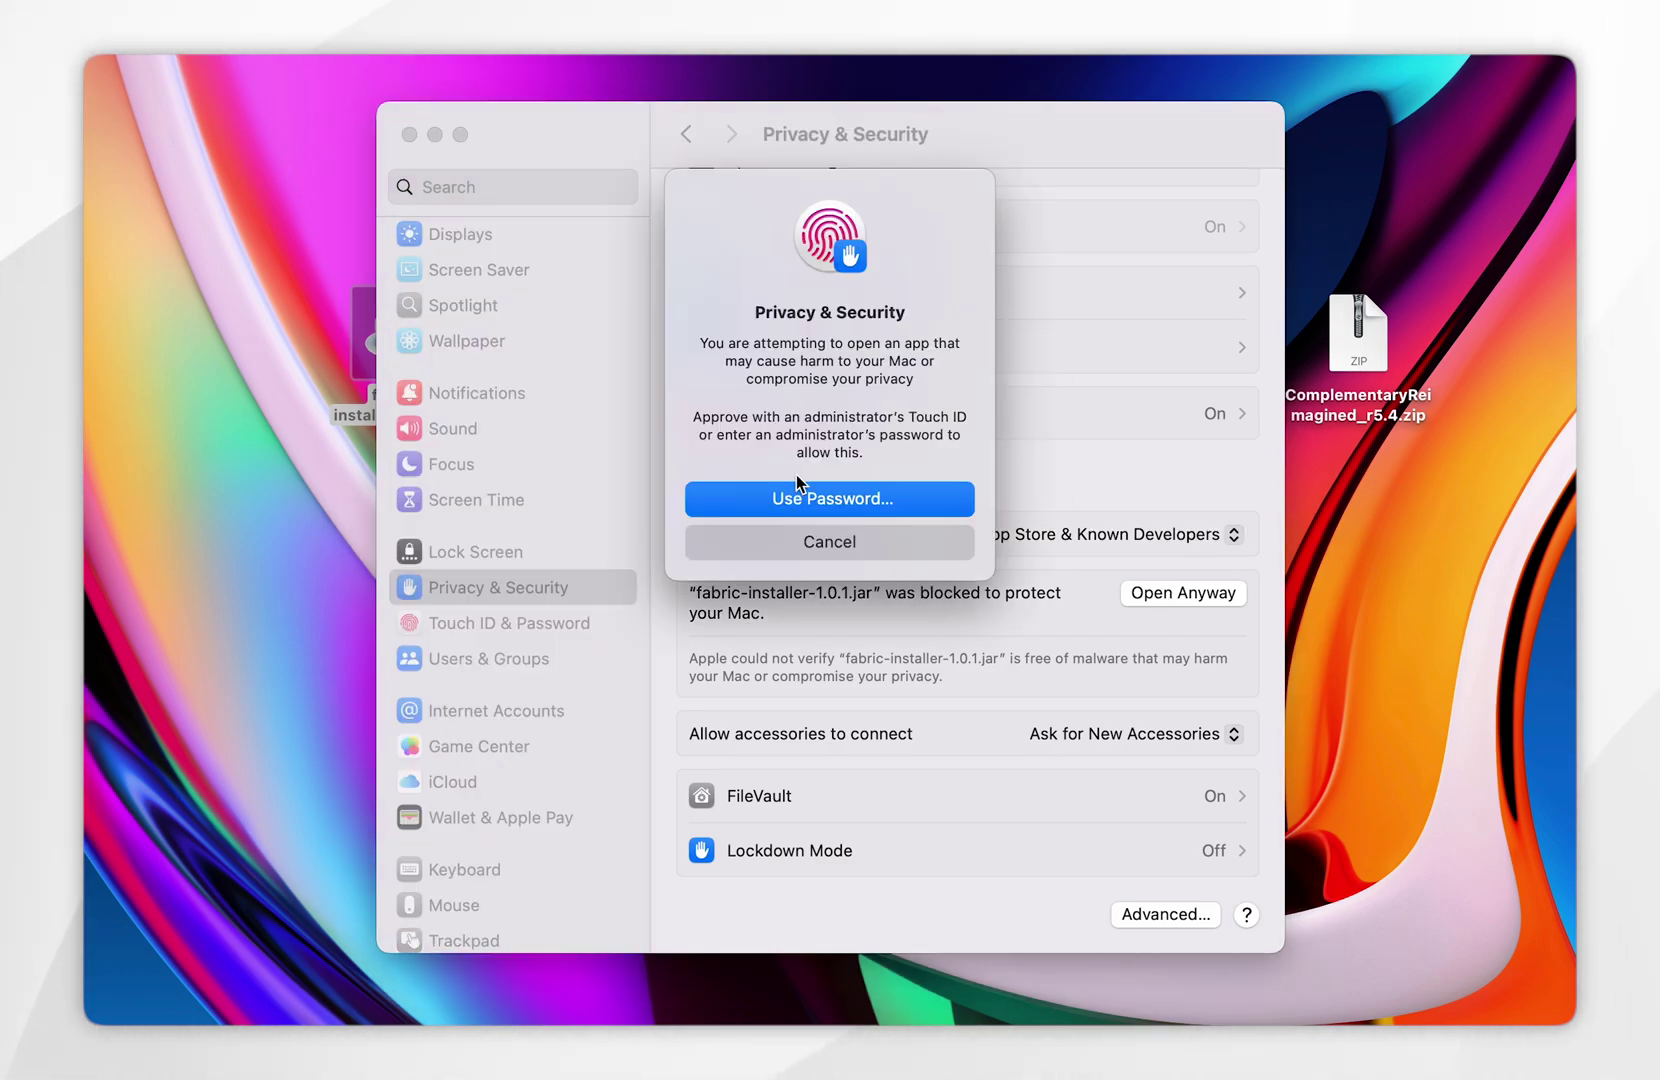
pyautogui.press('super+q')
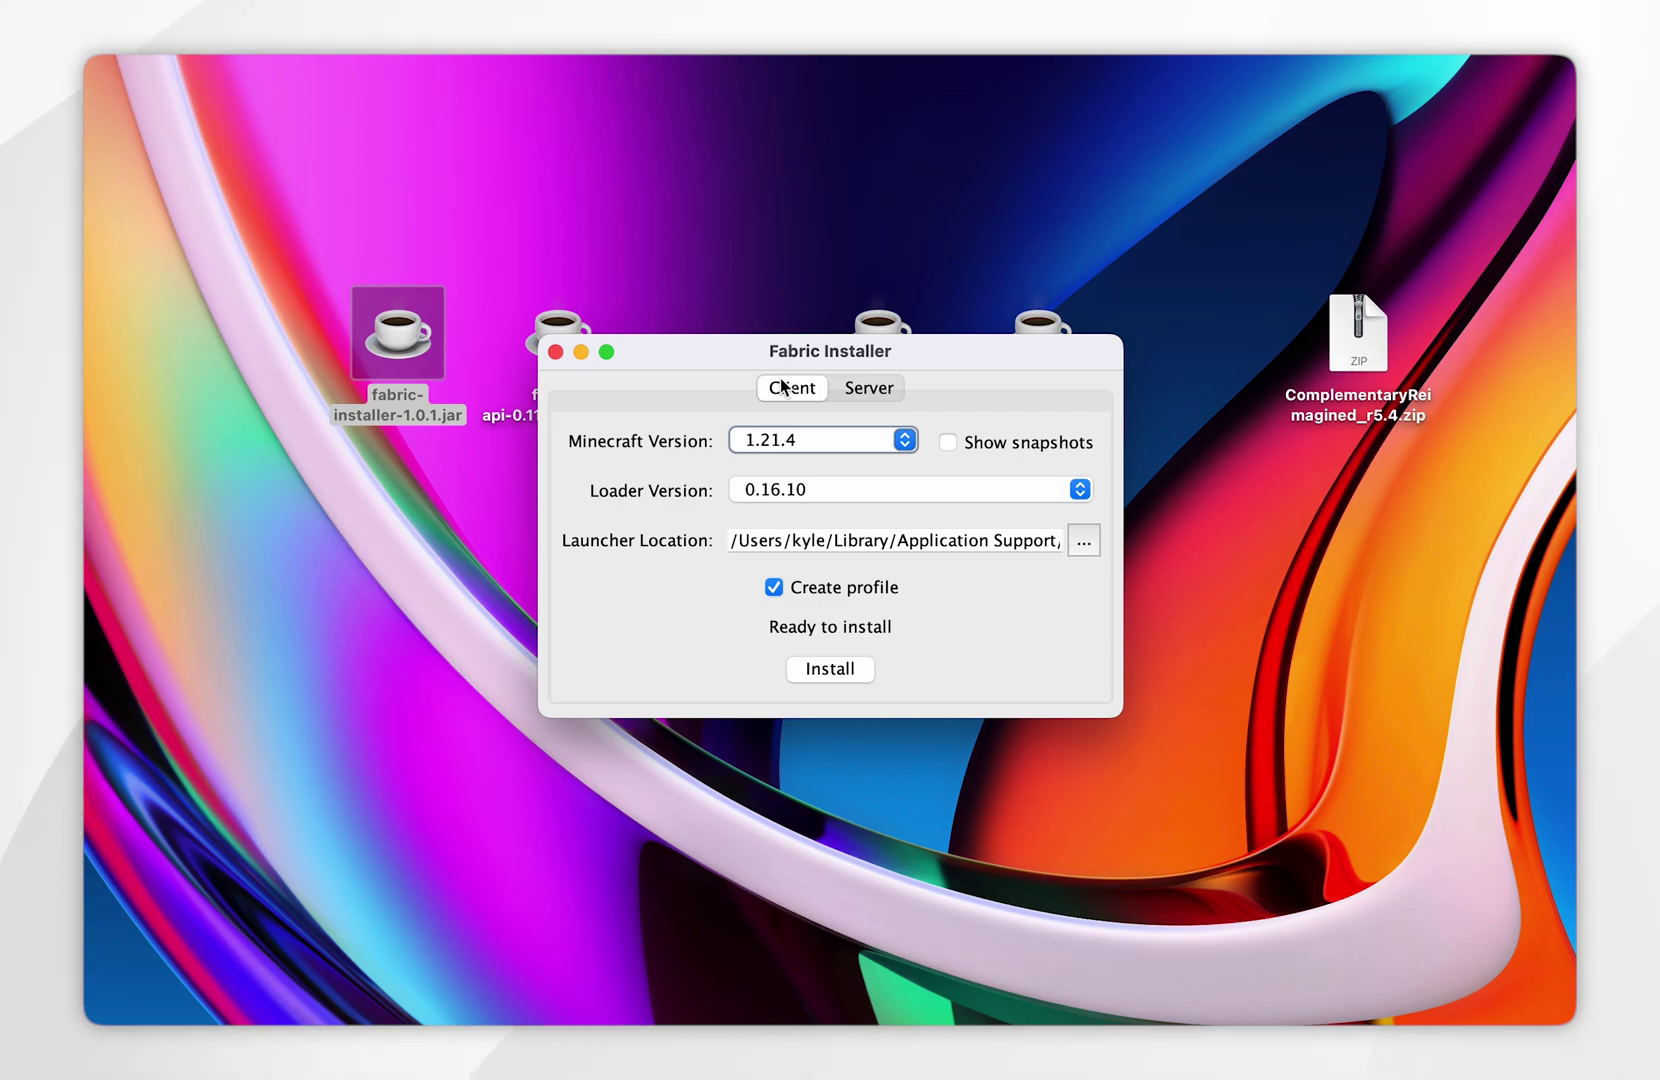
# Install Fabric Loader 0.16.10 for Minecraft 1.21.4, dismiss the success message, and close the installer.
pyautogui.click(835, 445)
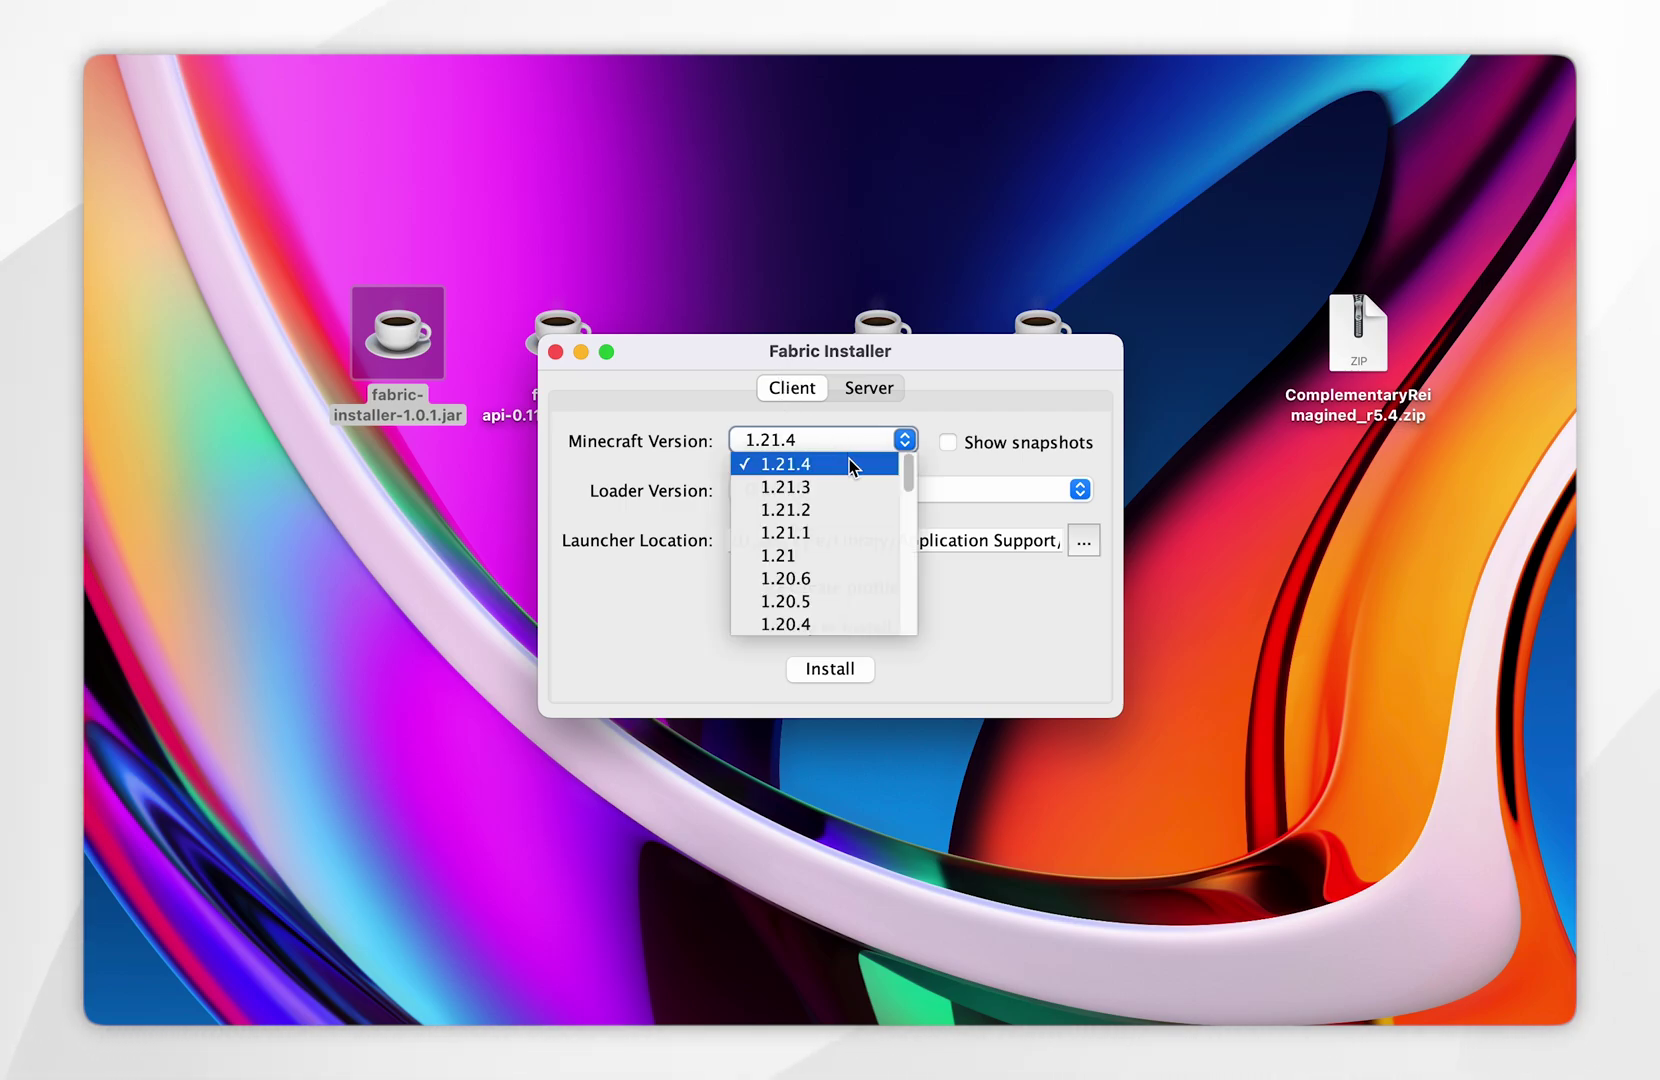
pyautogui.click(789, 465)
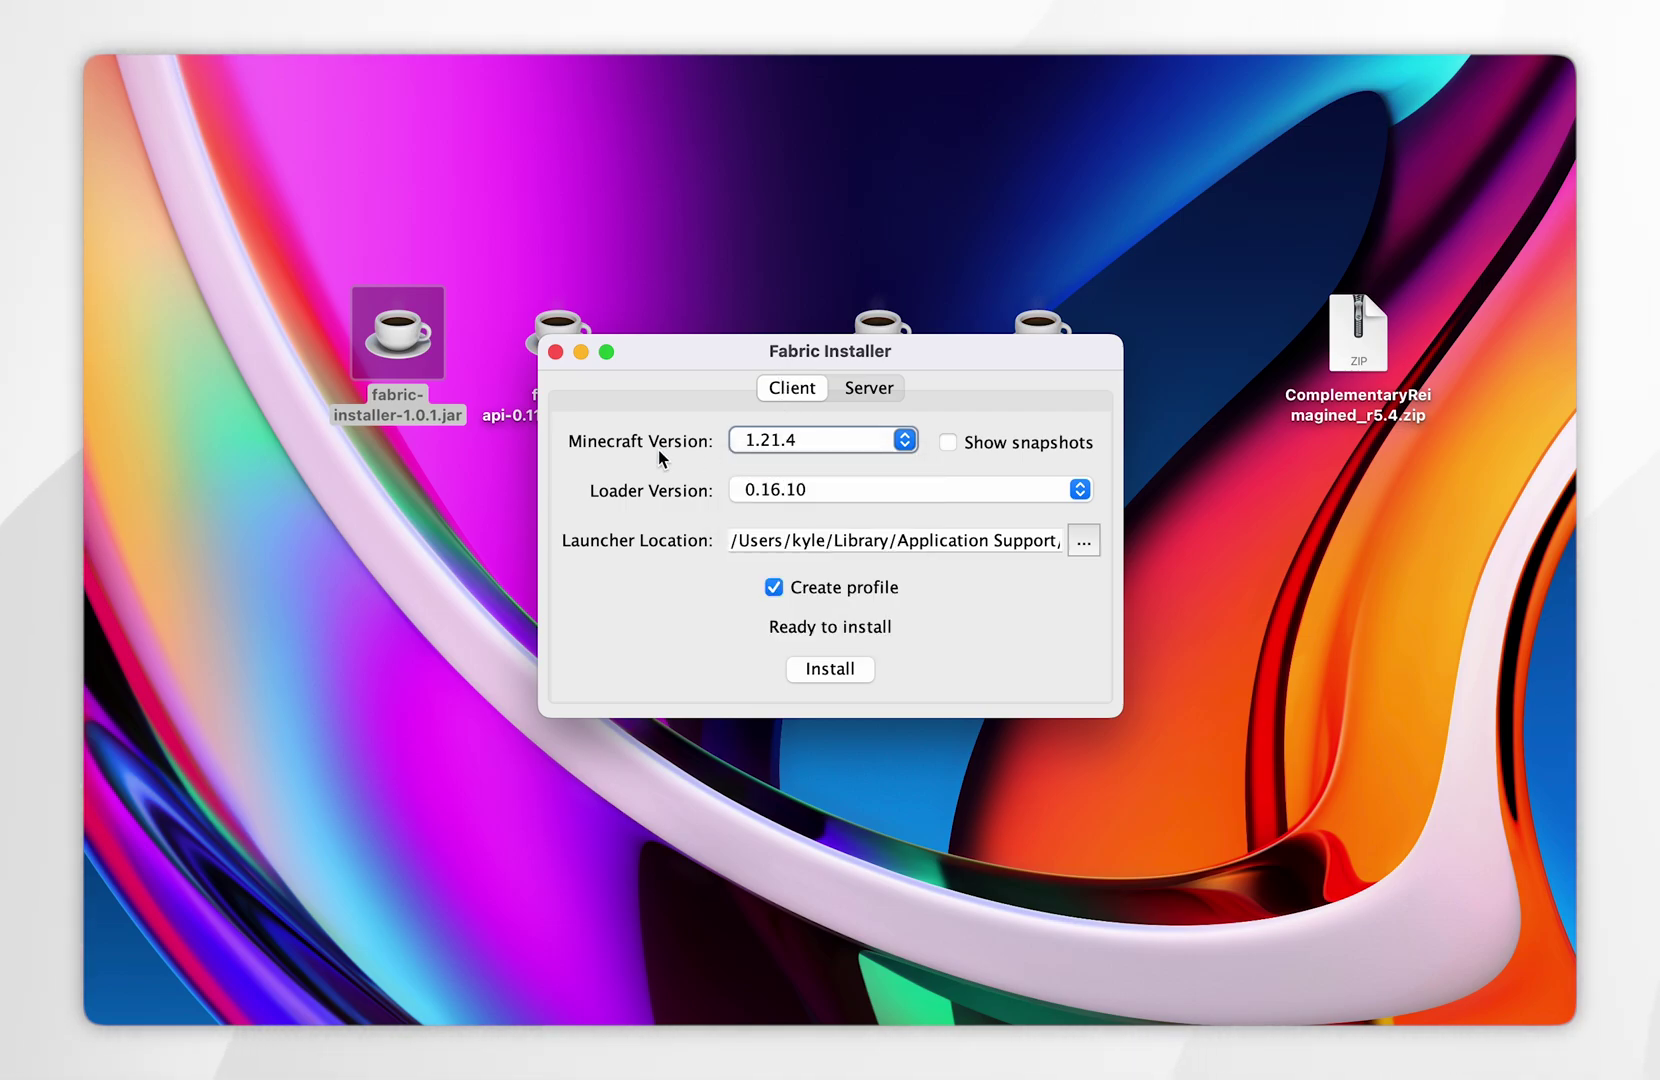
pyautogui.click(833, 495)
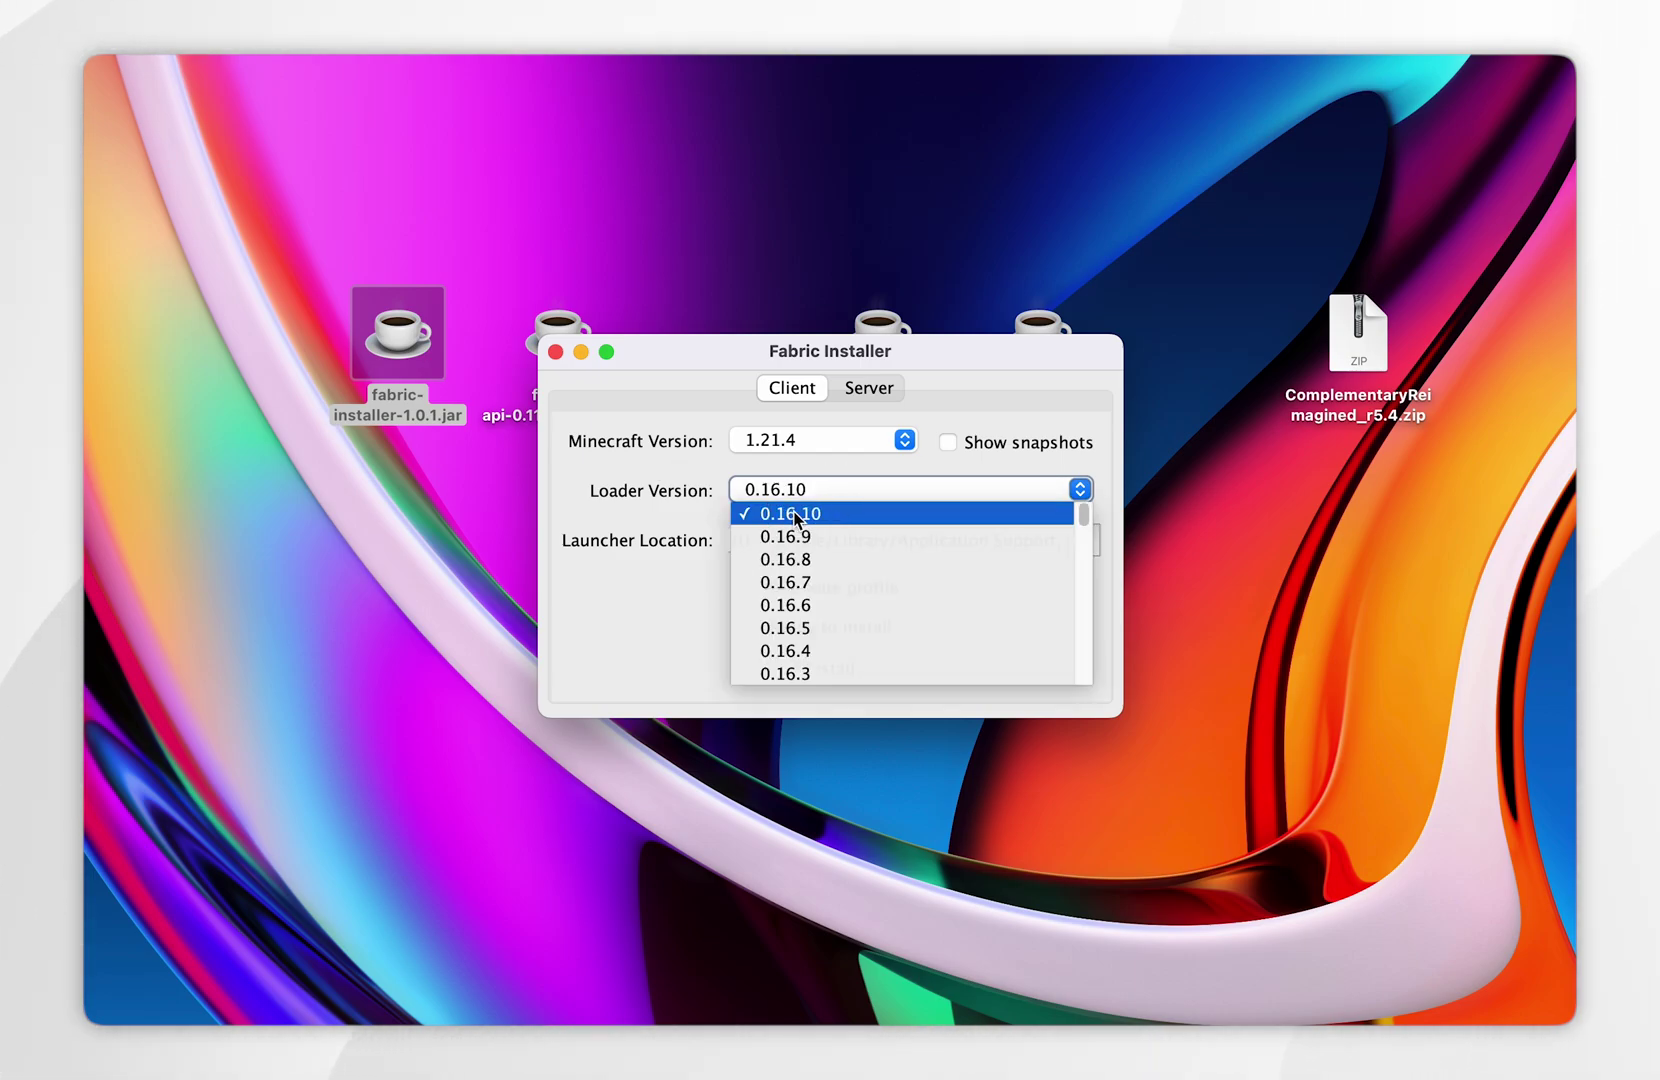
pyautogui.click(794, 515)
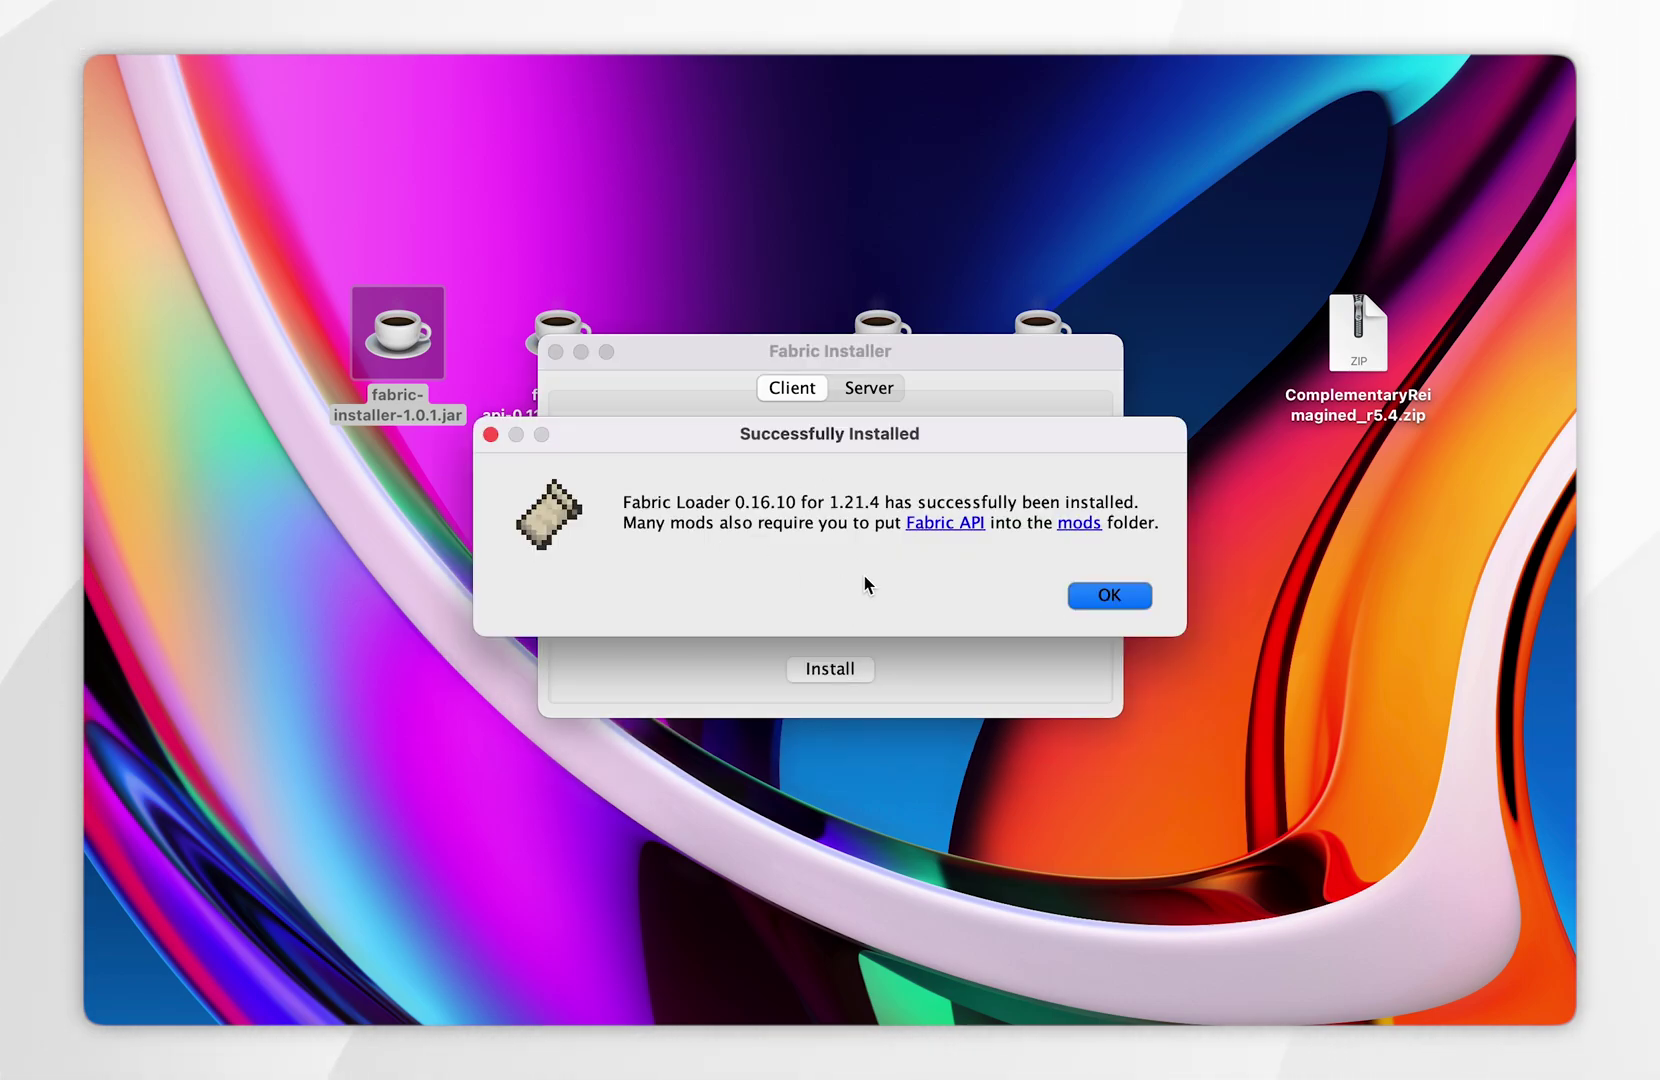
pyautogui.click(1108, 597)
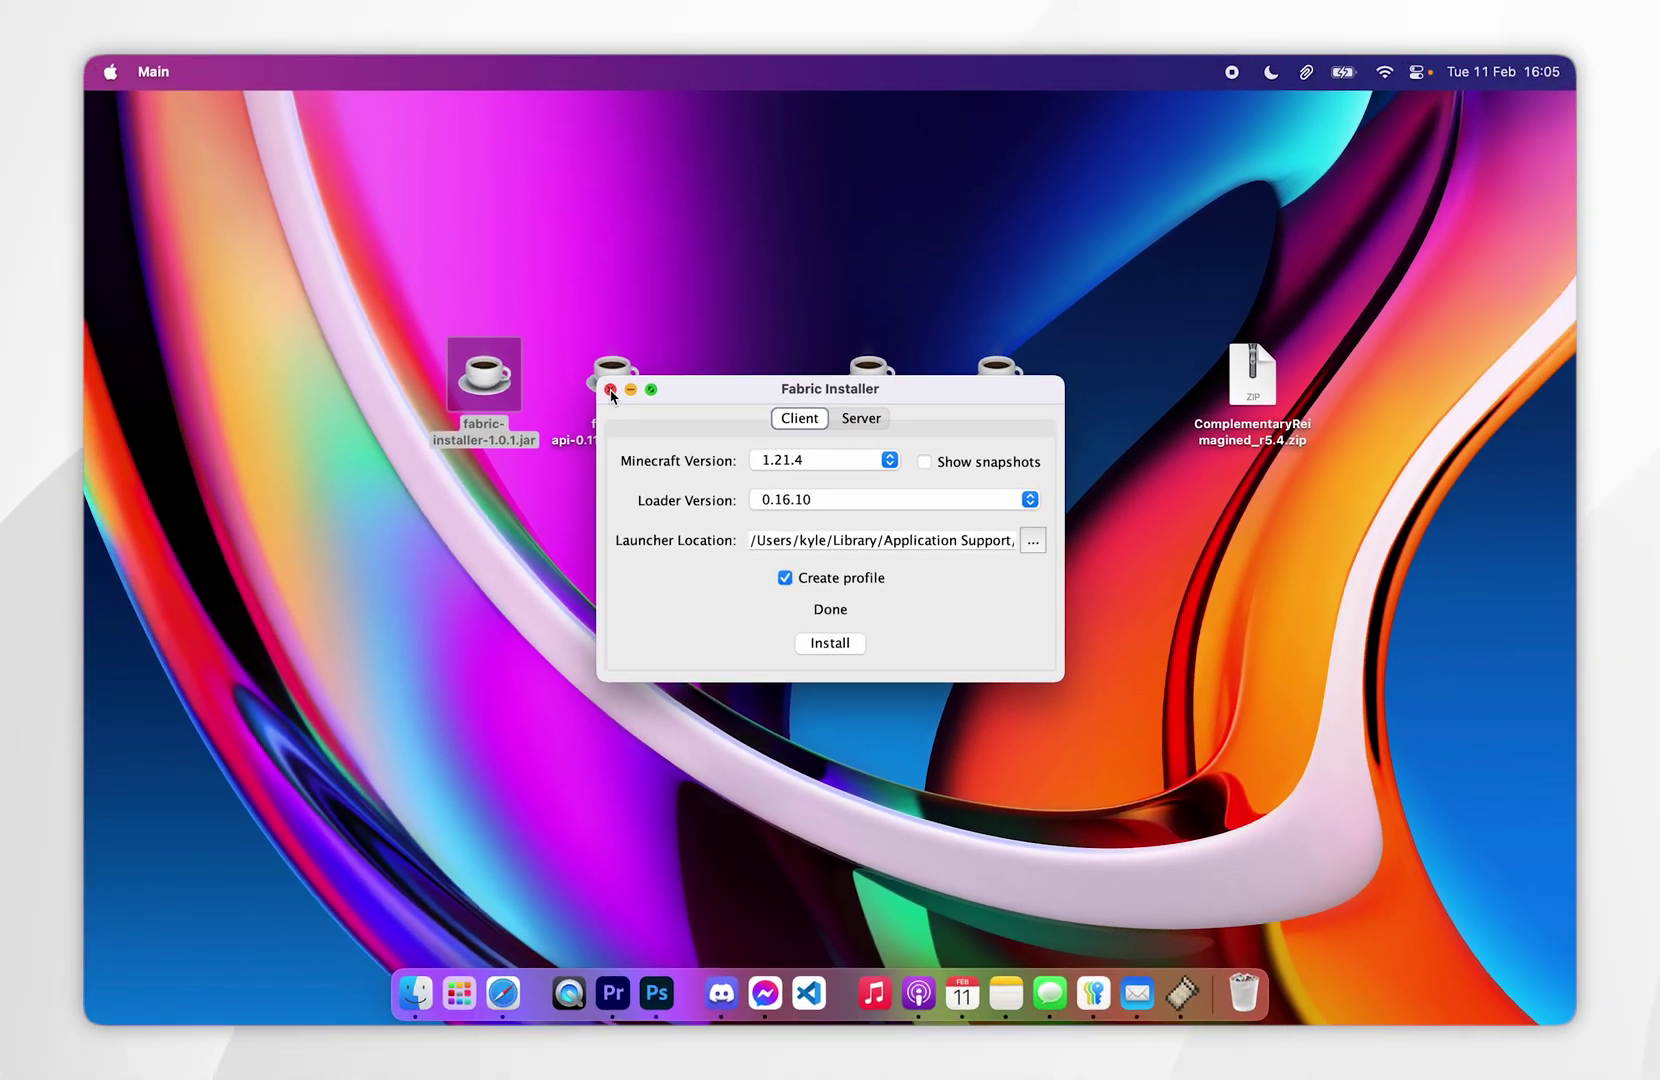
pyautogui.click(611, 394)
# Clear the desktop jar selection and launch the Minecraft Launcher from the Dock.
pyautogui.click(756, 545)
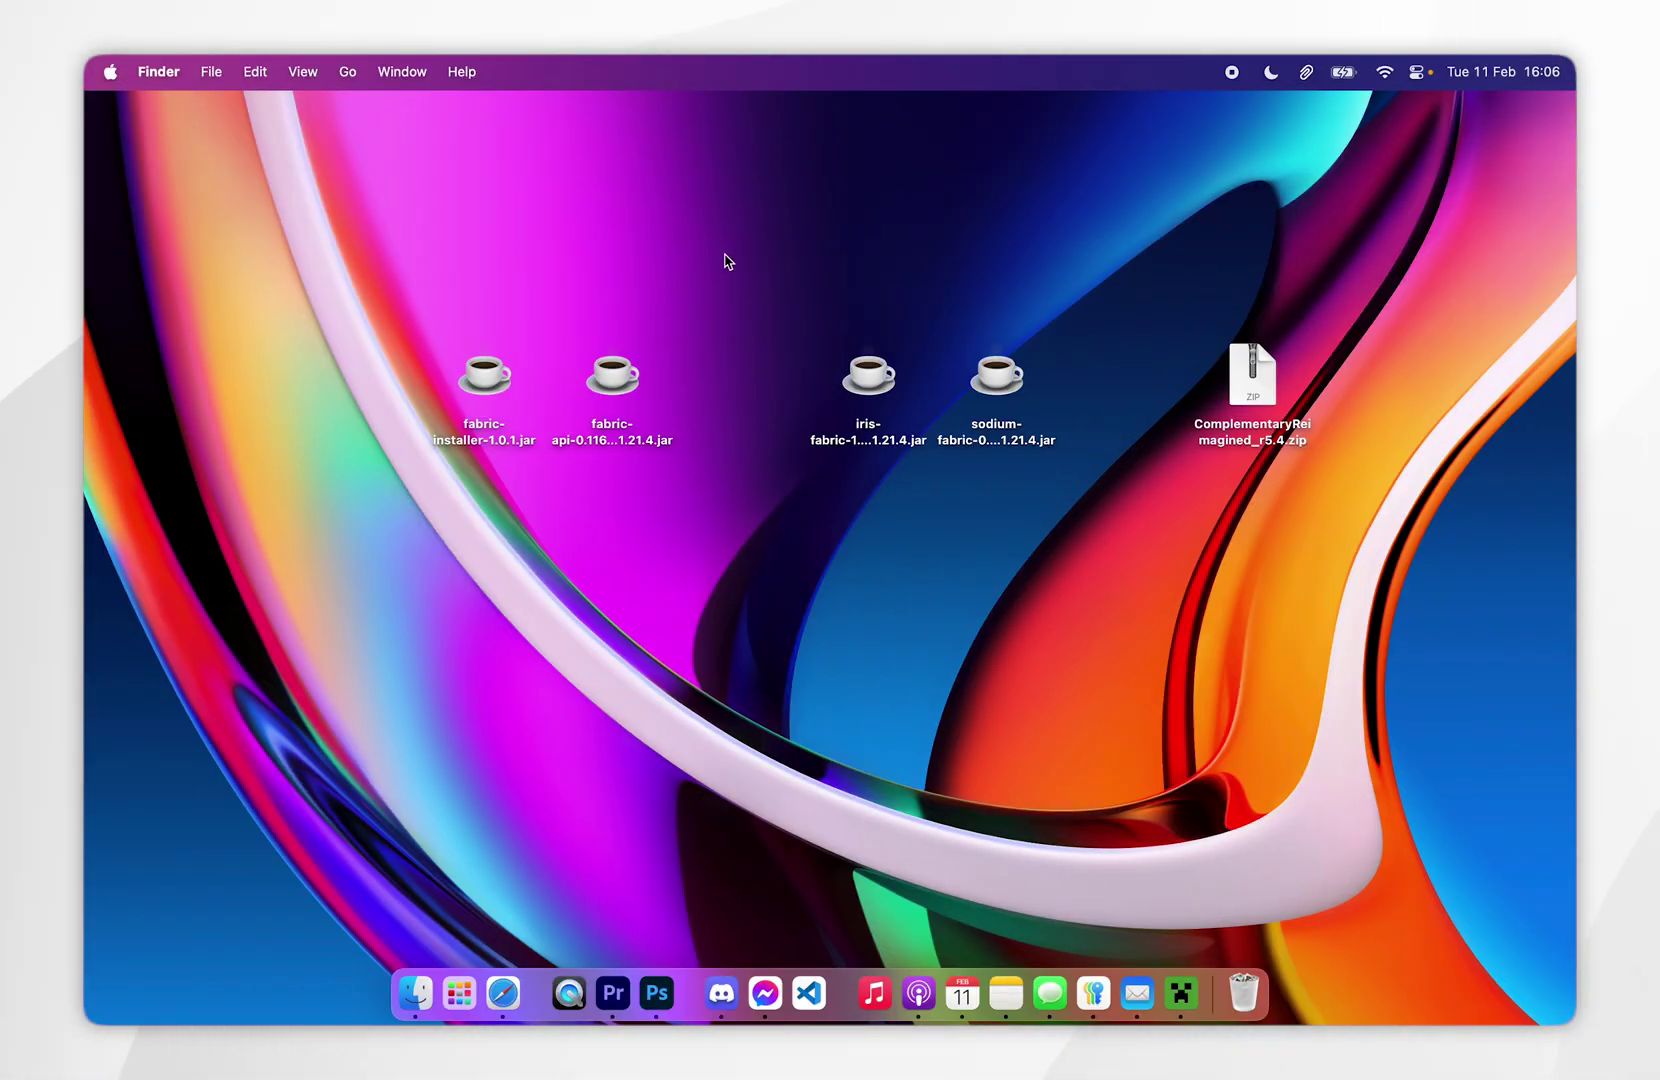
pyautogui.moveTo(731, 226); pyautogui.dragTo(600, 447)
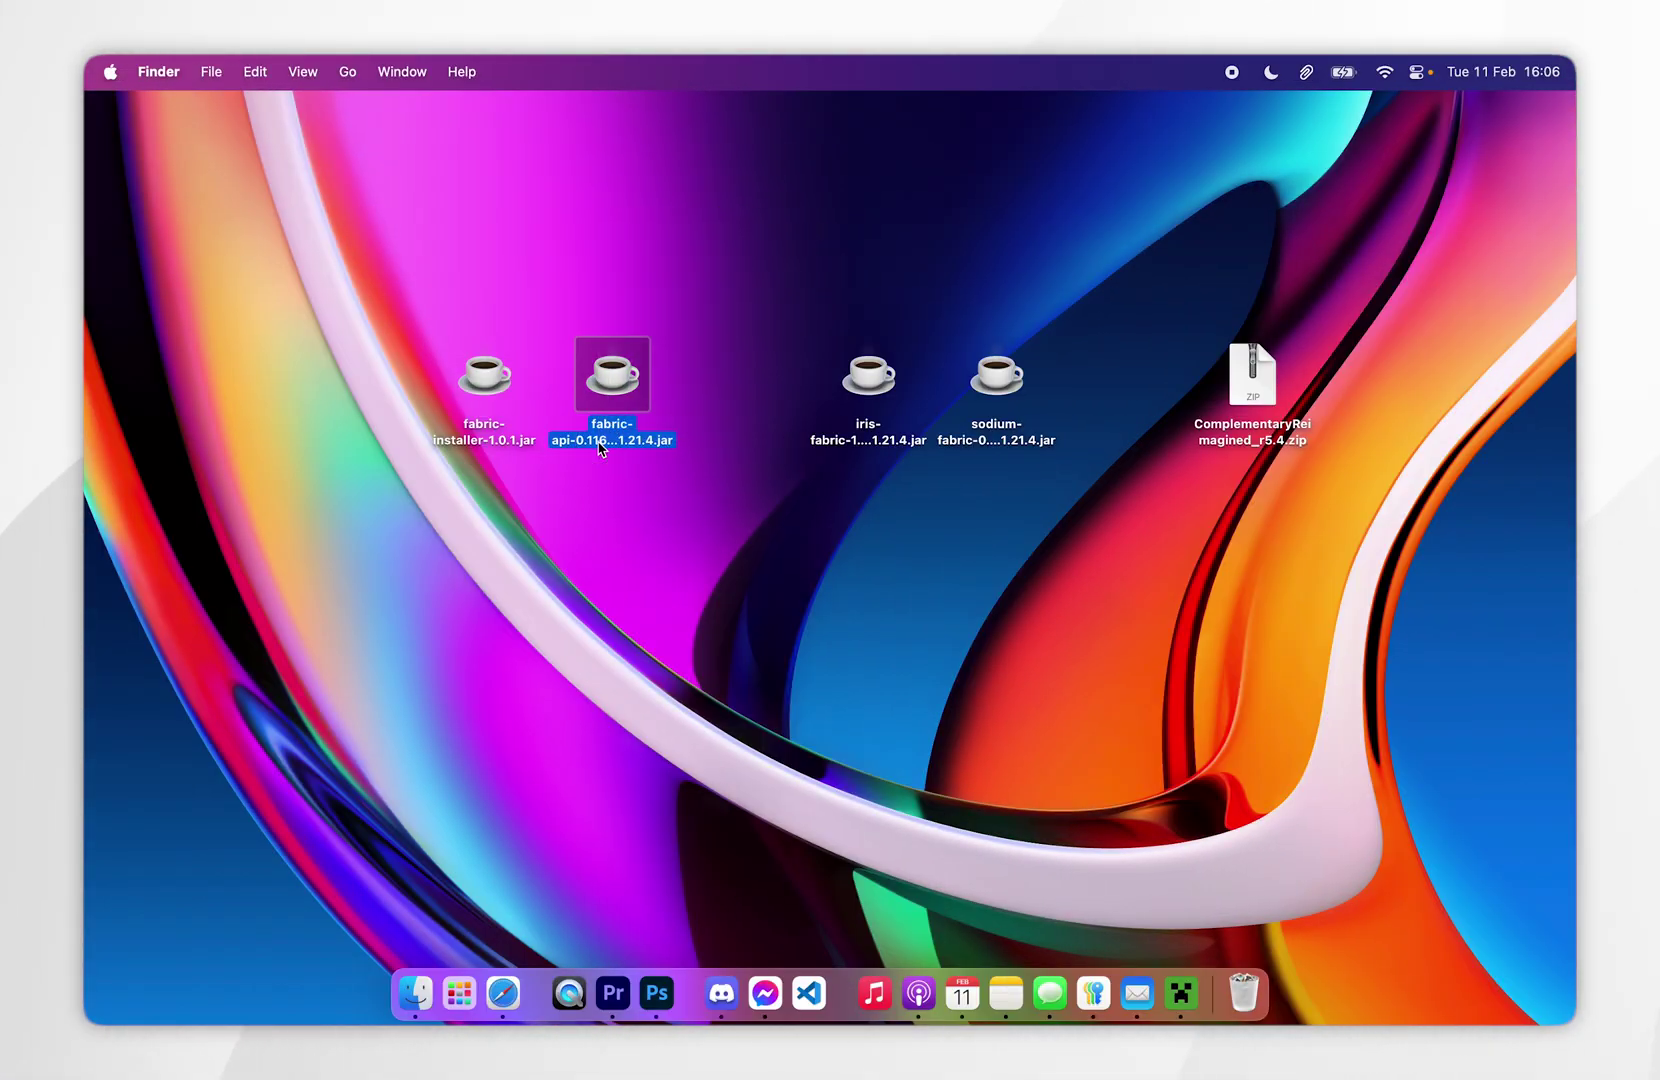
pyautogui.moveTo(750, 281); pyautogui.dragTo(1058, 468)
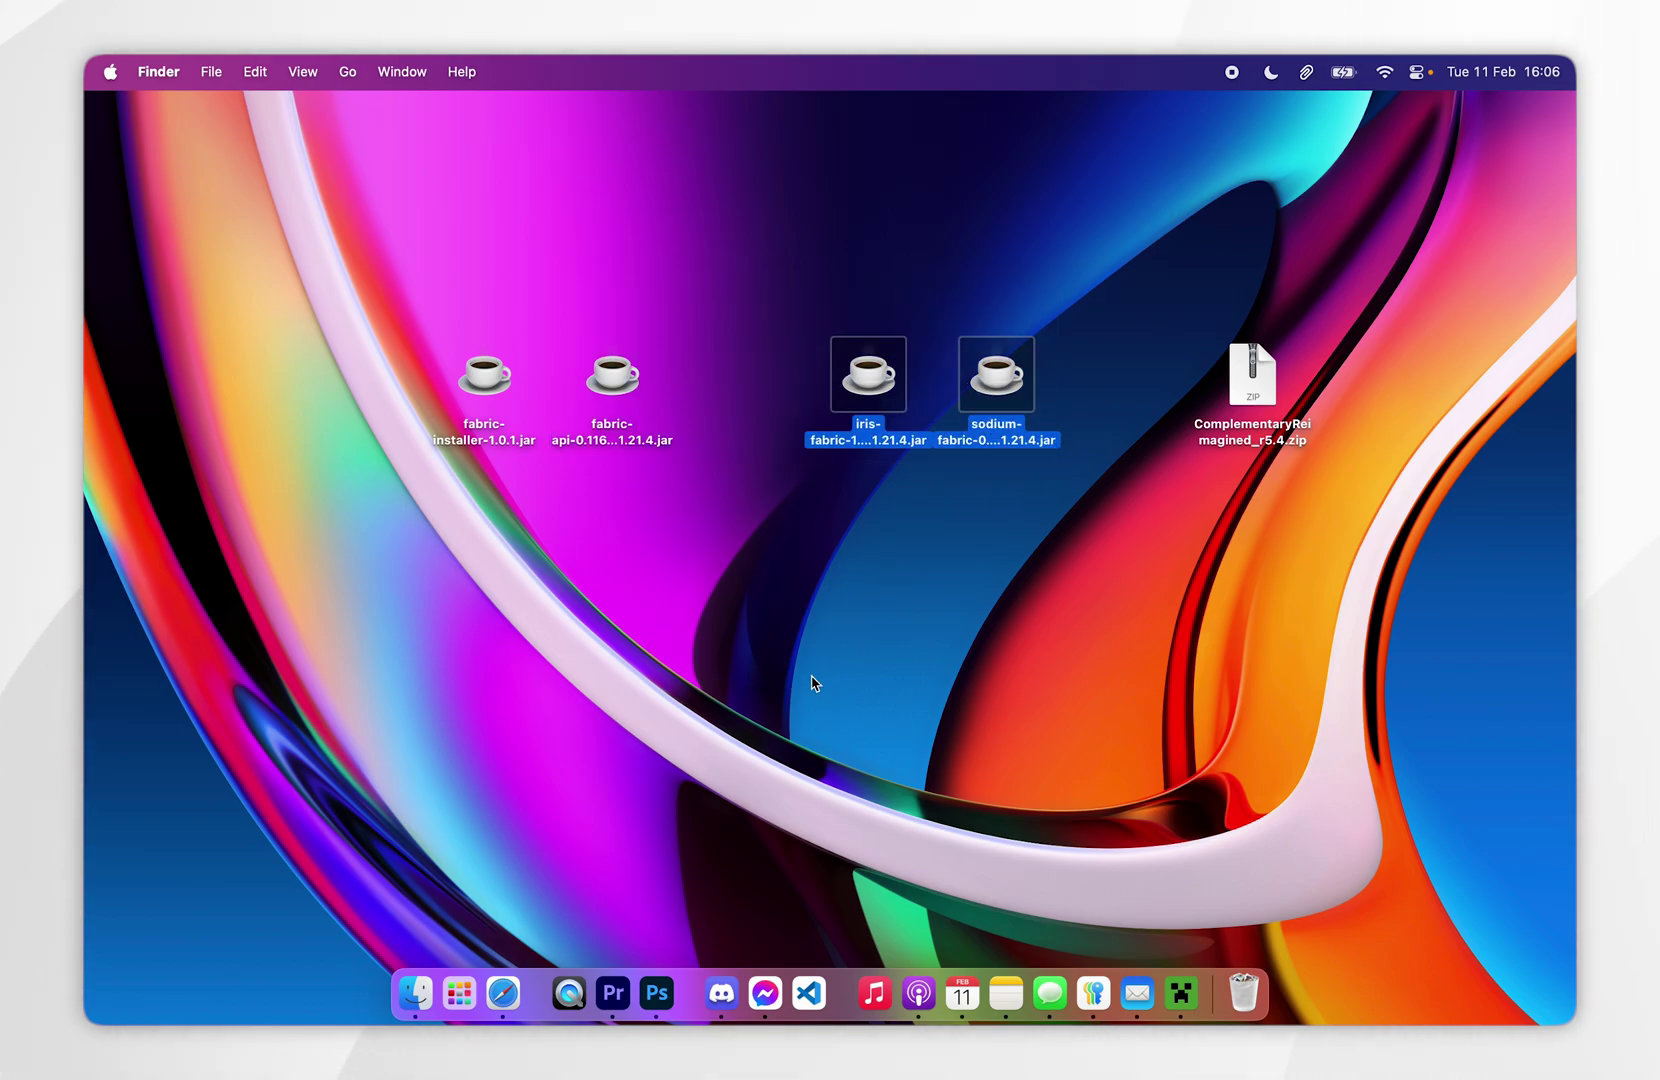
pyautogui.click(812, 691)
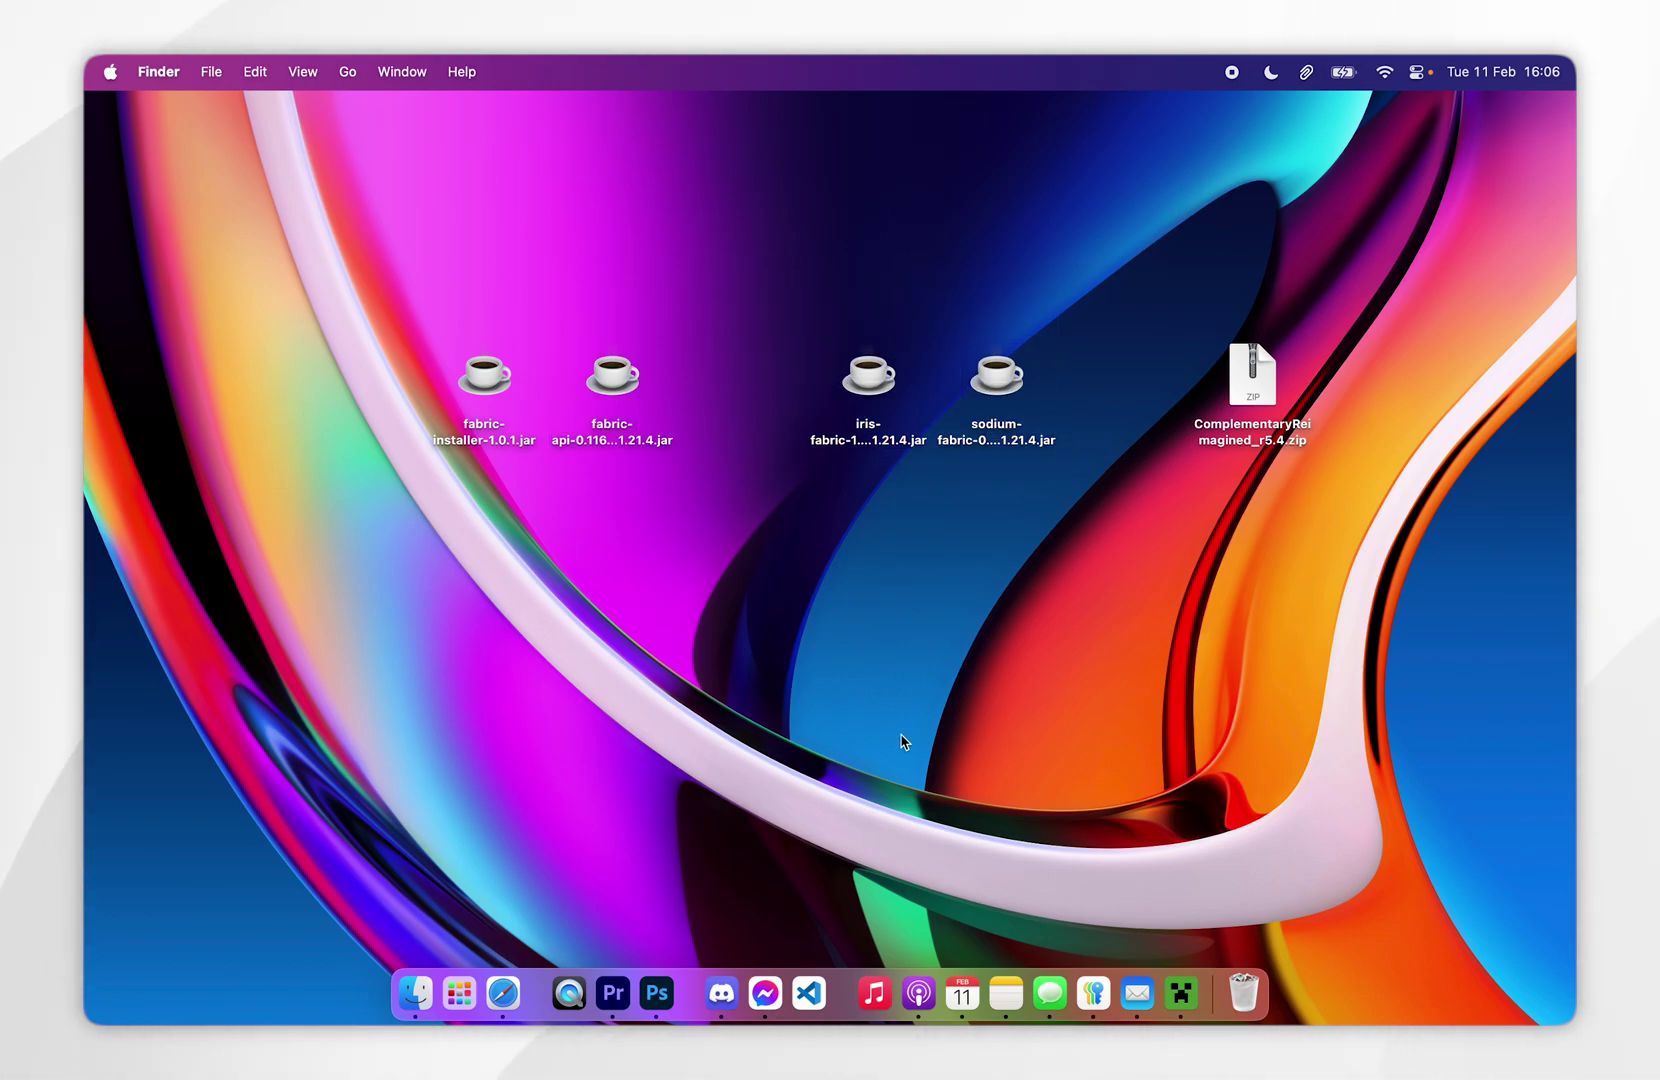
pyautogui.click(1181, 993)
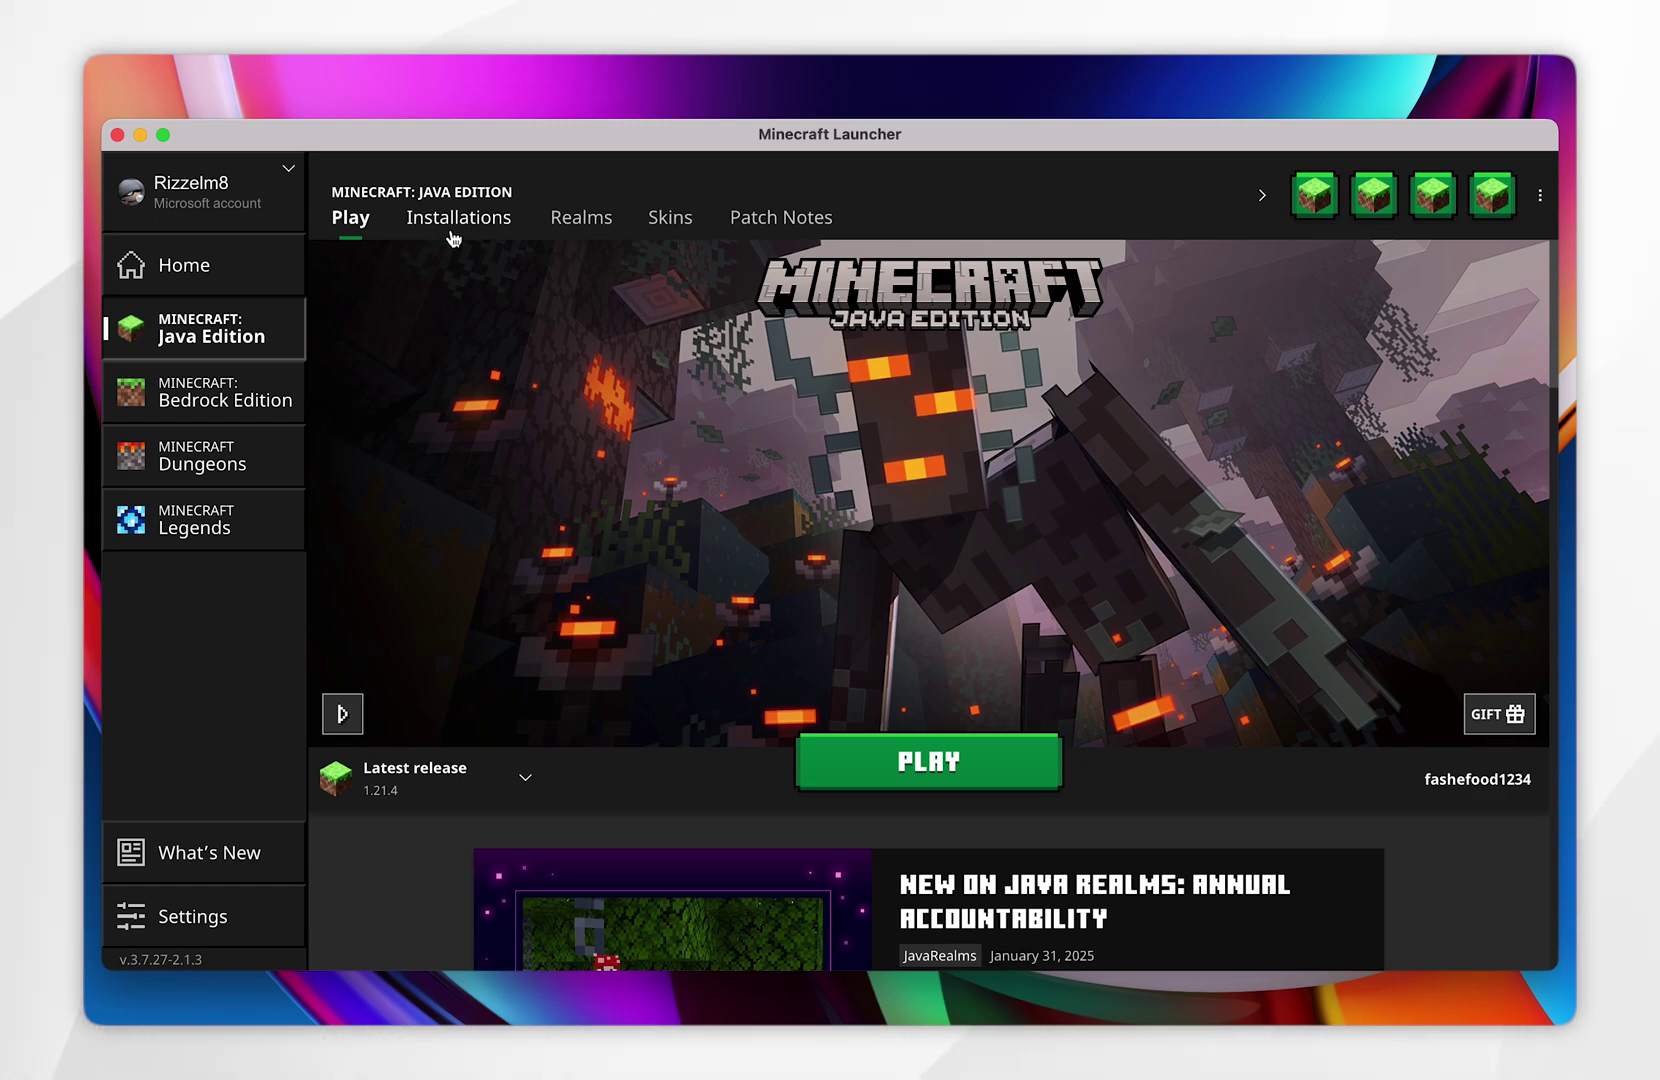
# Open the fabric-loader-1.21.4 installation's game folder from the Installations list.
pyautogui.click(452, 238)
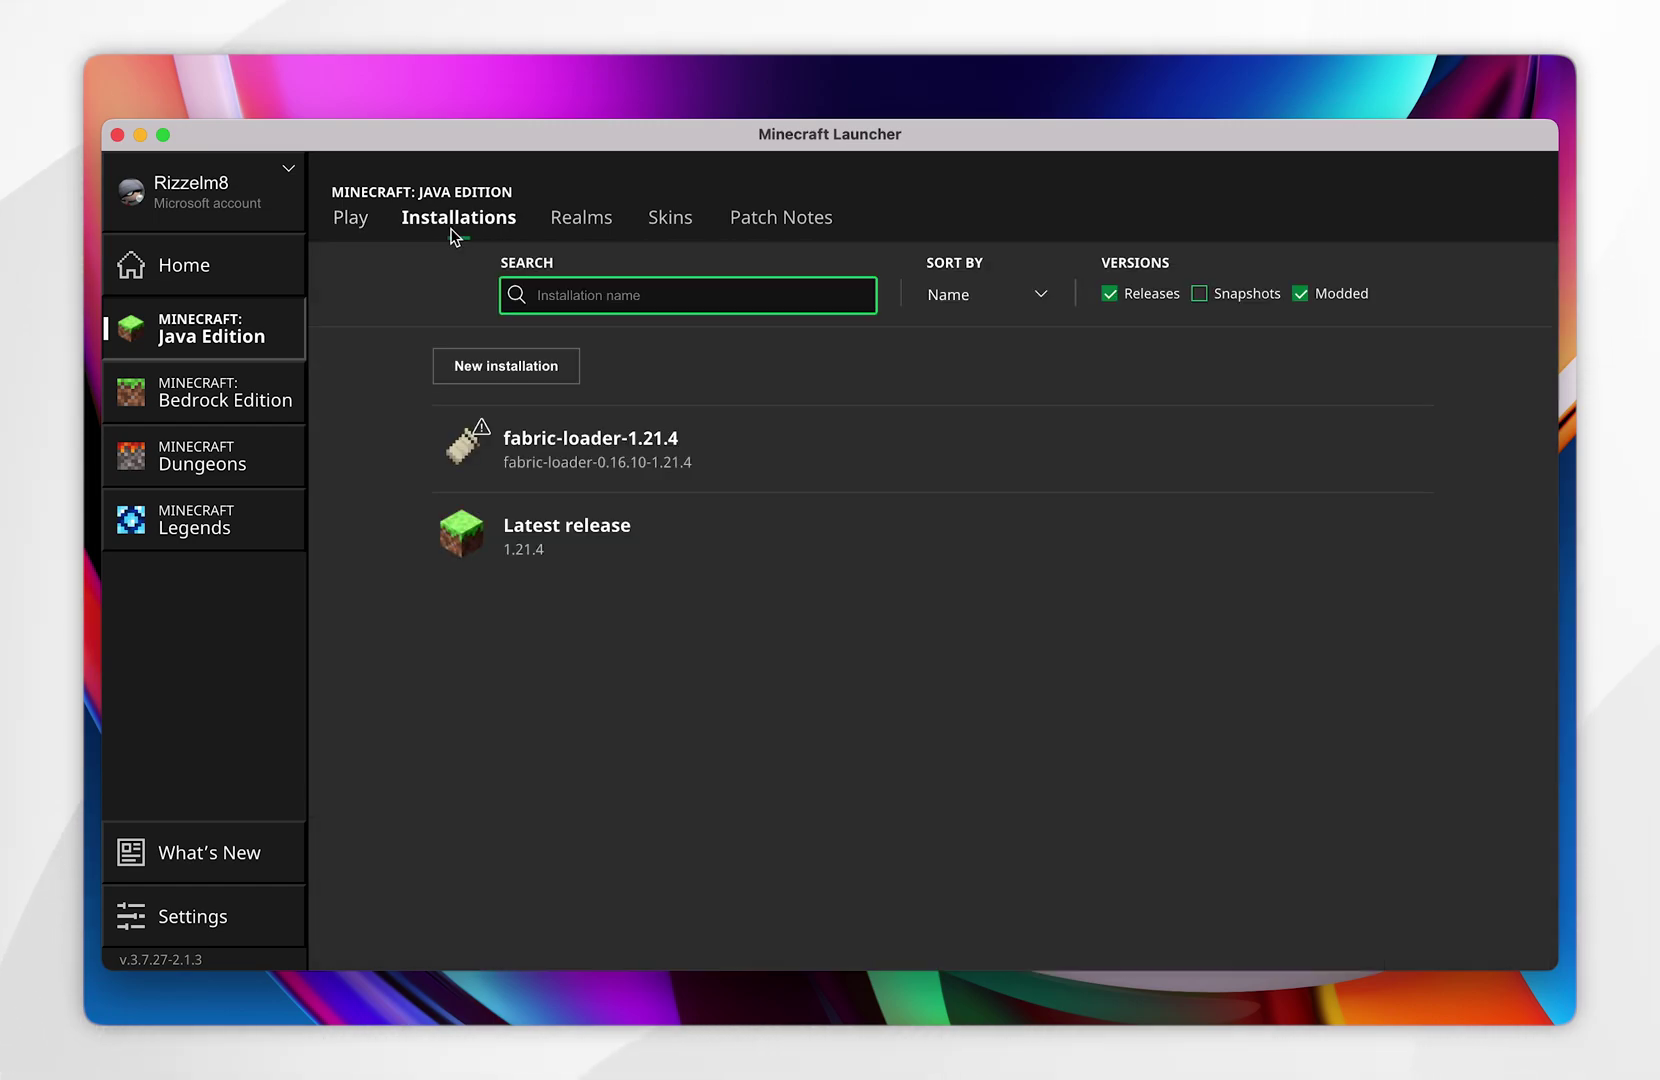
pyautogui.moveTo(584, 473)
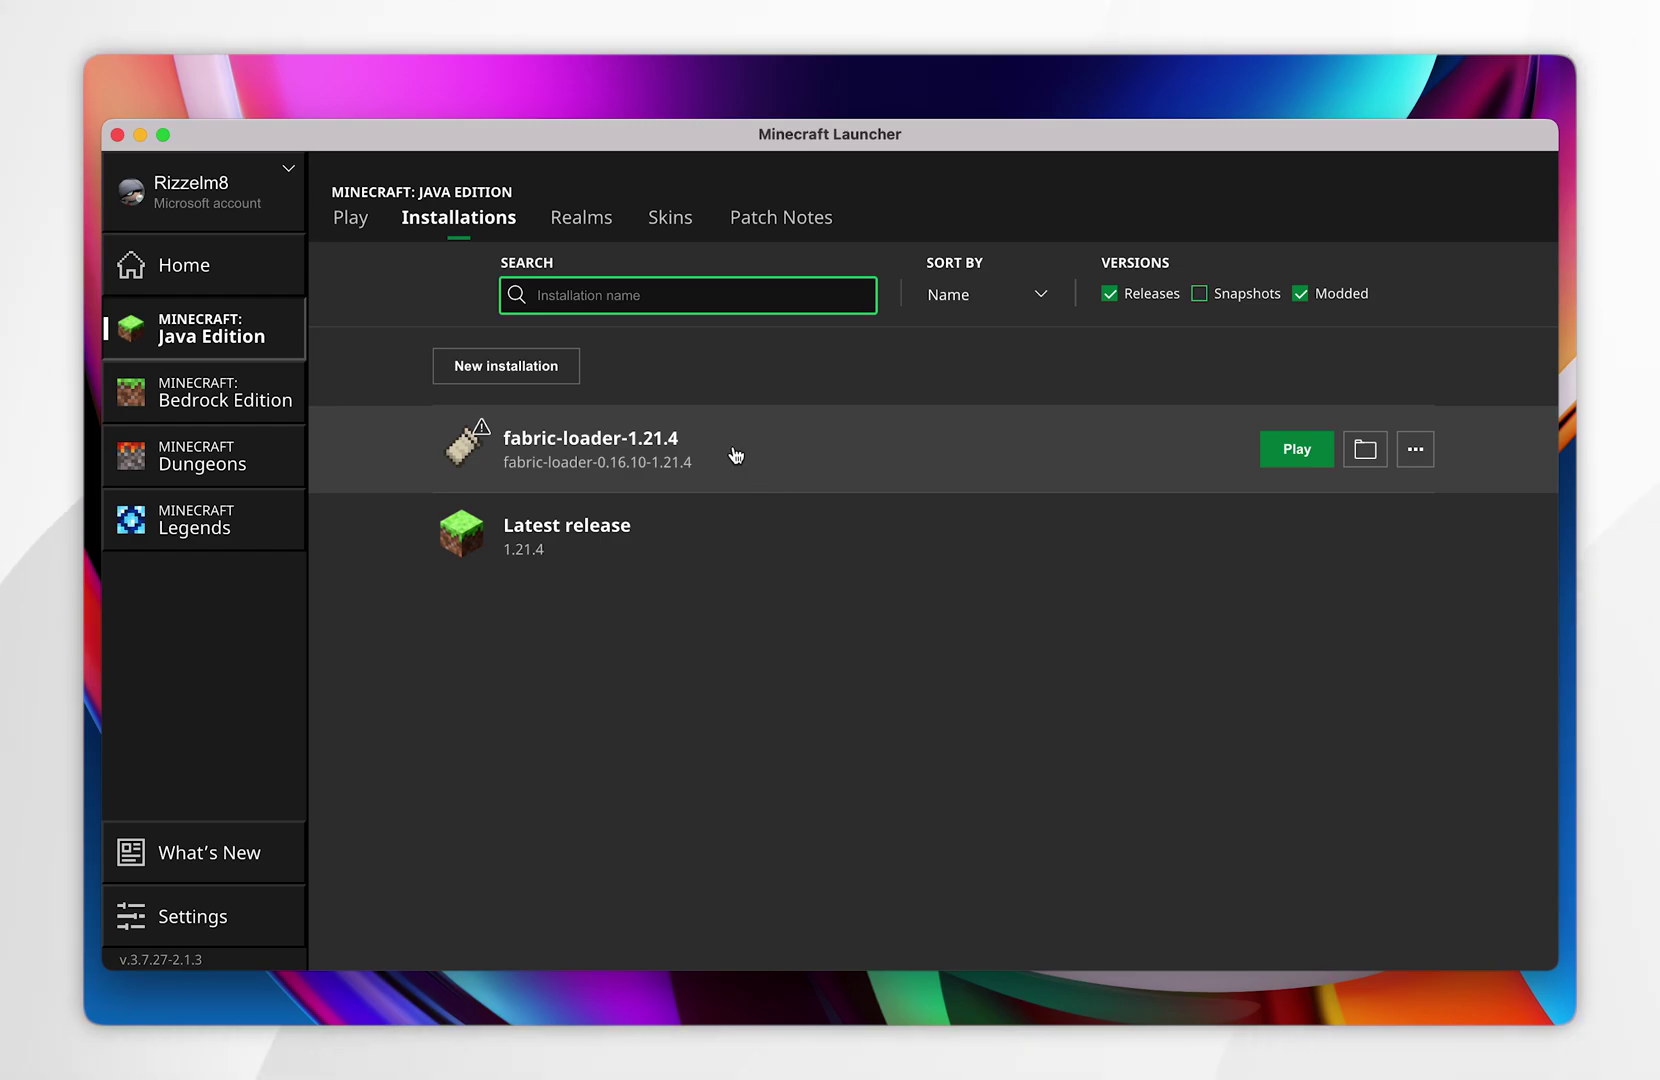
pyautogui.click(1362, 451)
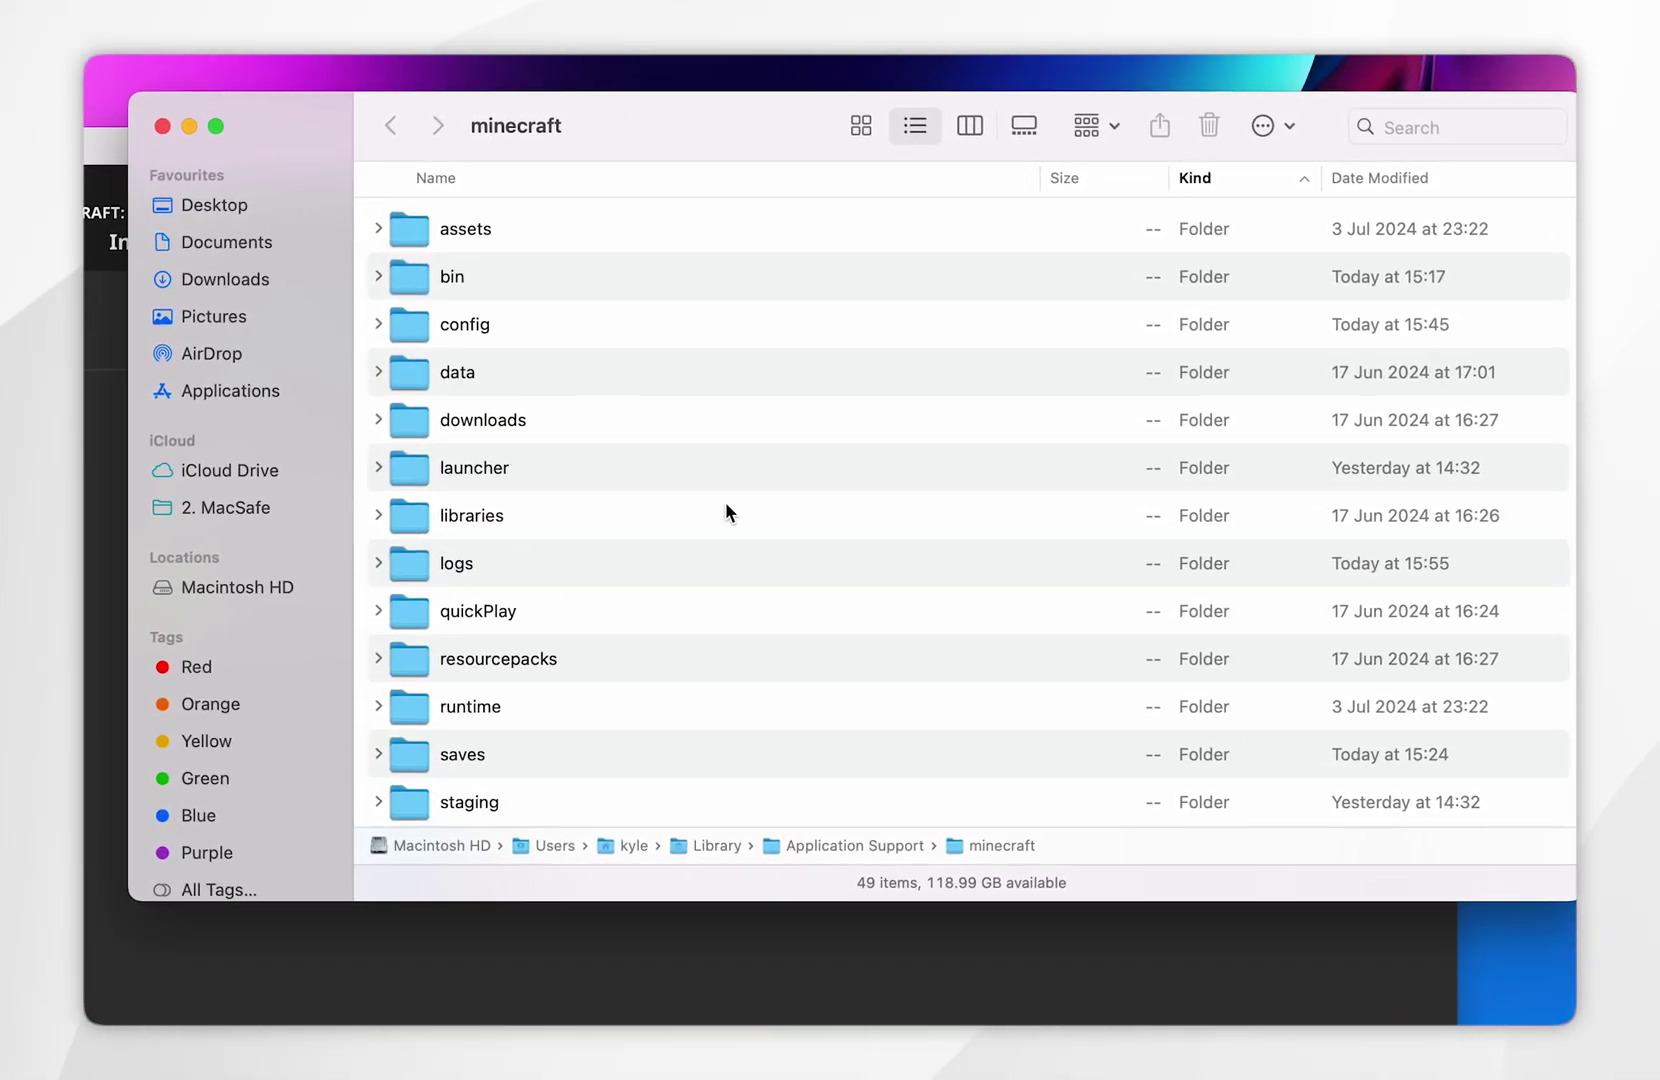
# Create a new folder named mods inside the minecraft folder and open it.
pyautogui.click(619, 546)
pyautogui.scroll(-5, 619, 546)
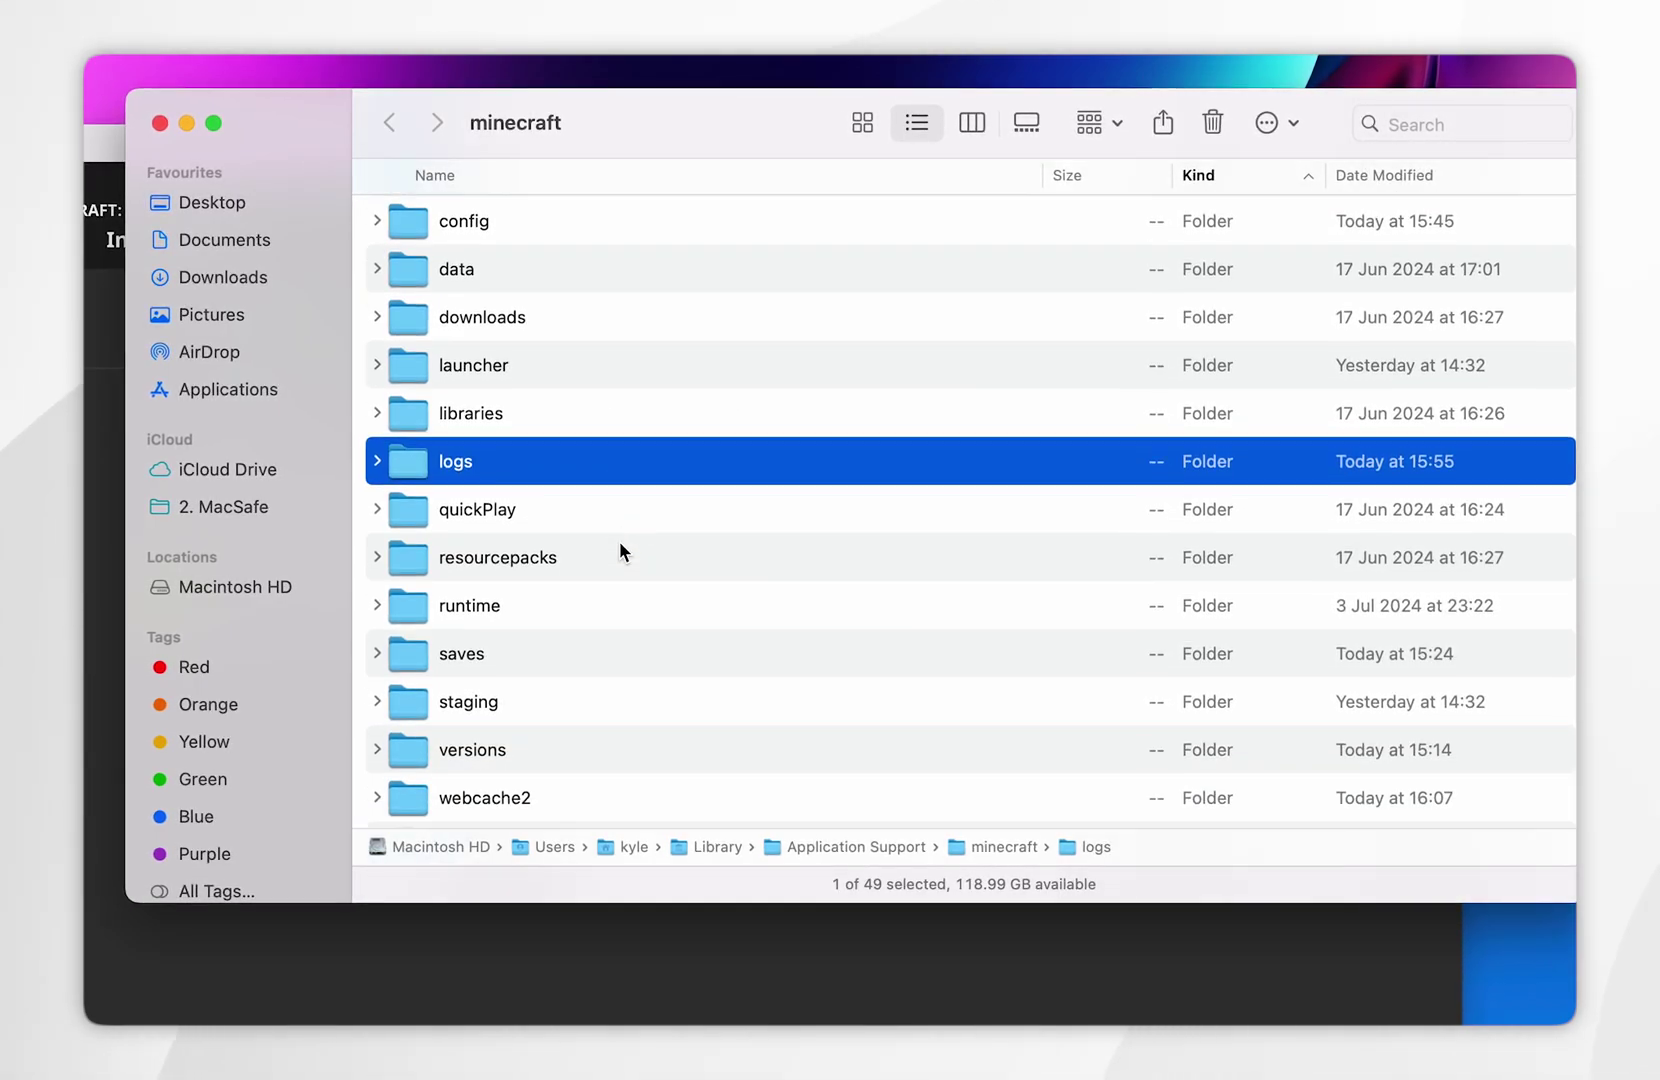
pyautogui.scroll(5, 619, 546)
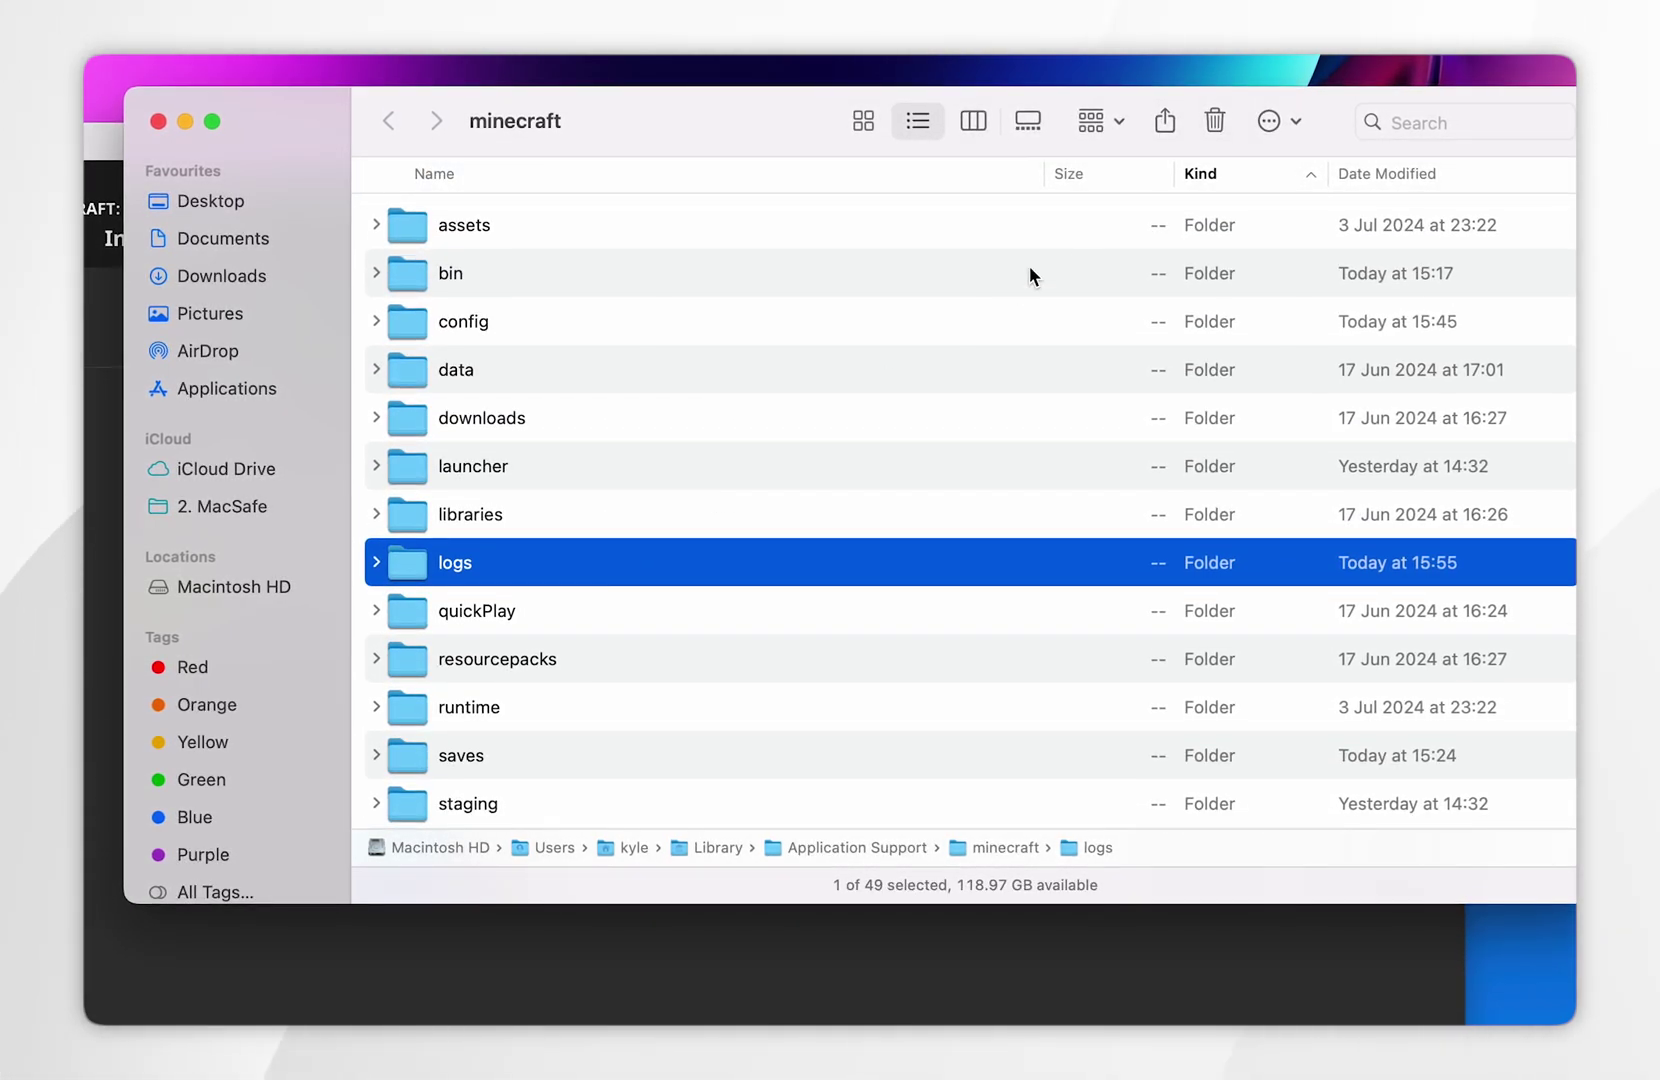
pyautogui.click(1270, 126)
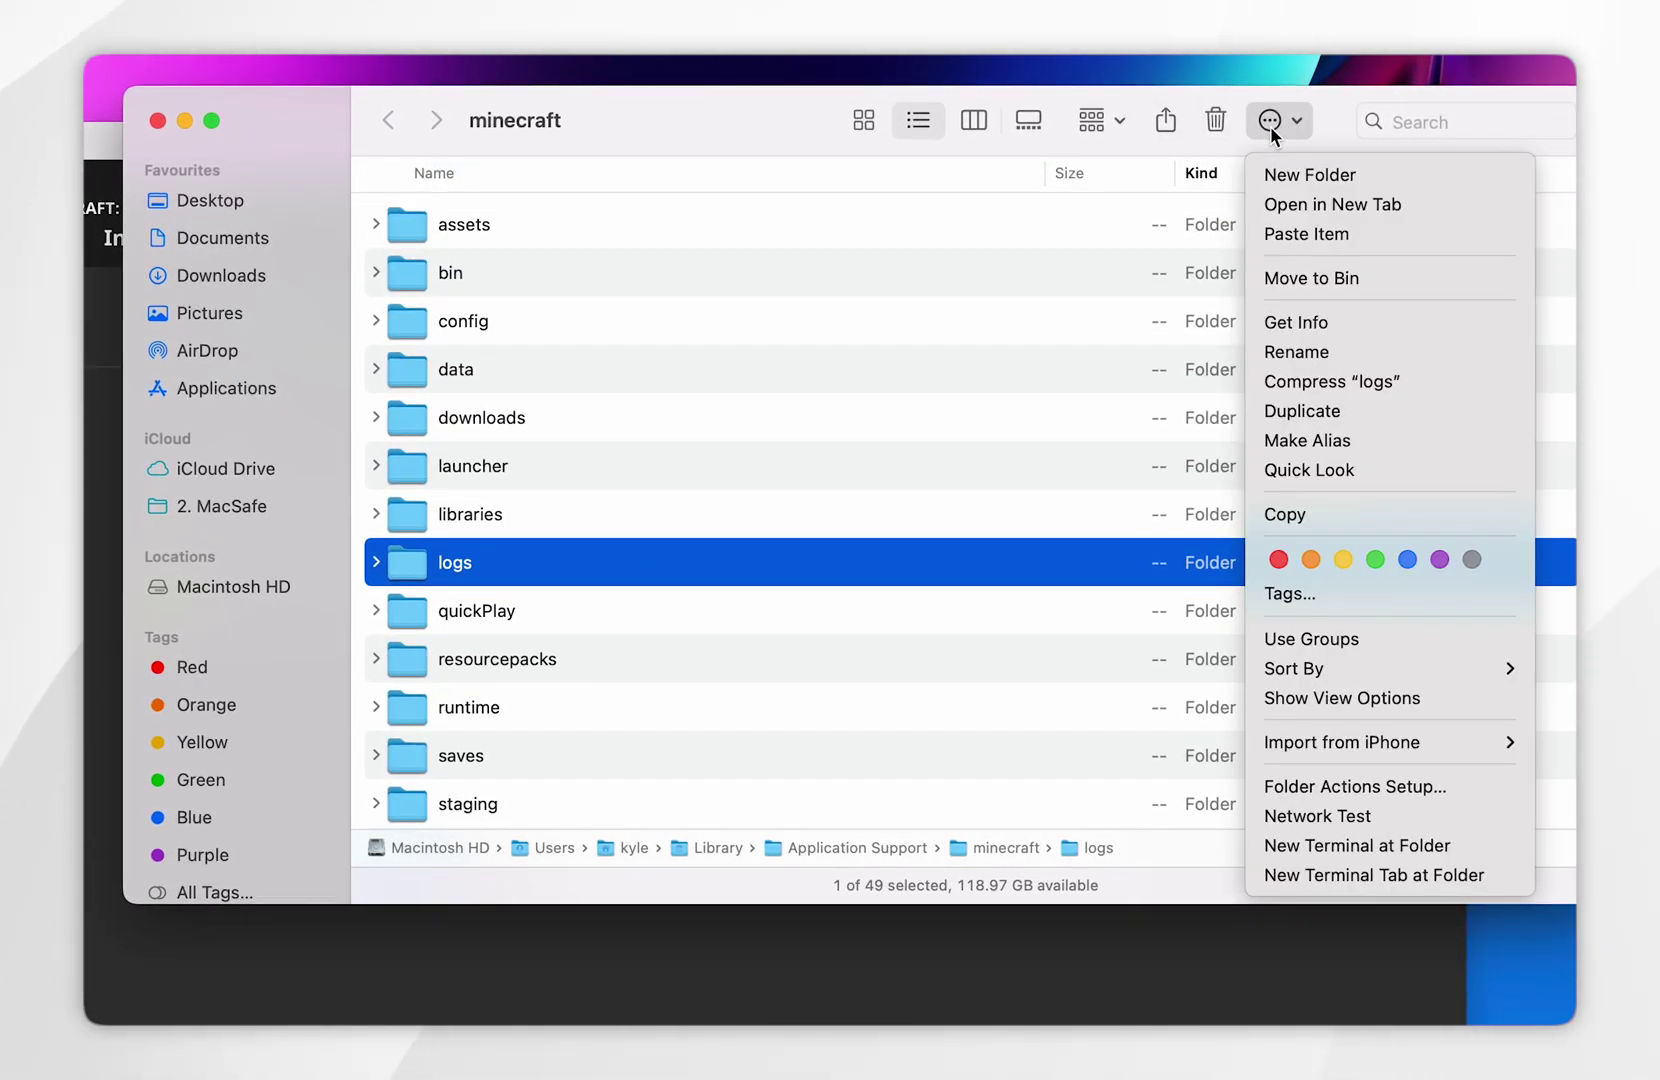
pyautogui.click(1292, 177)
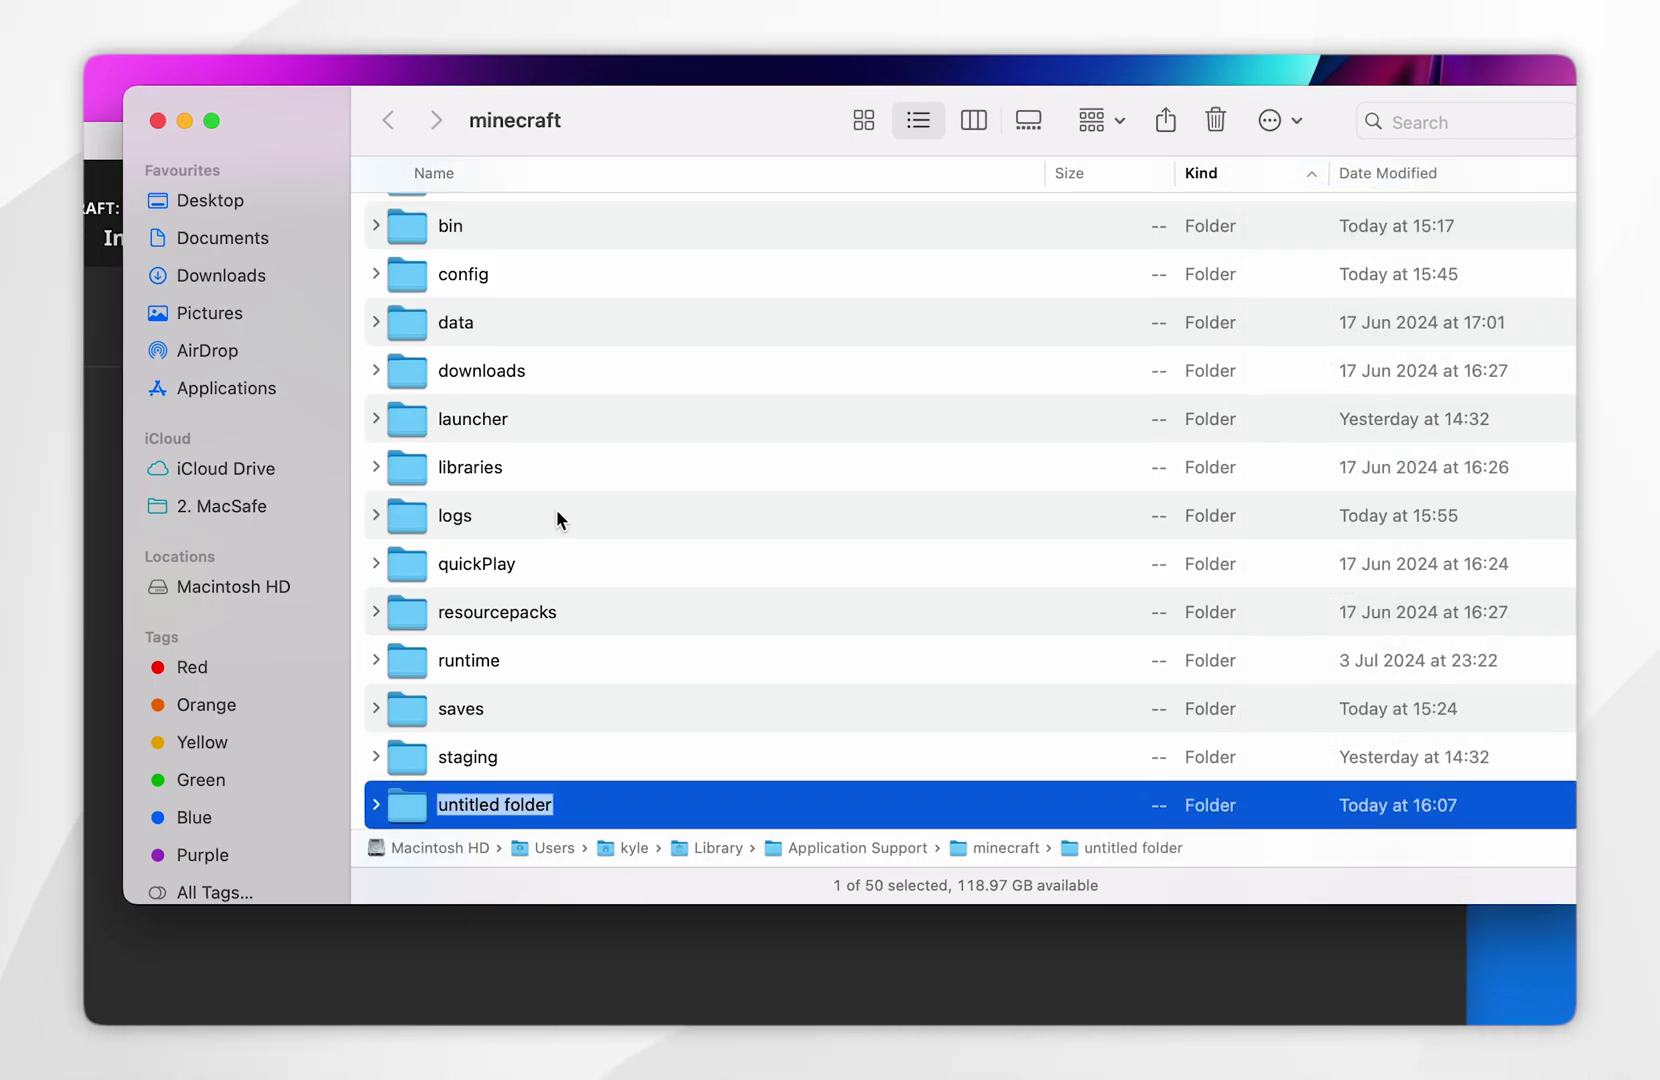
pyautogui.press('Return')
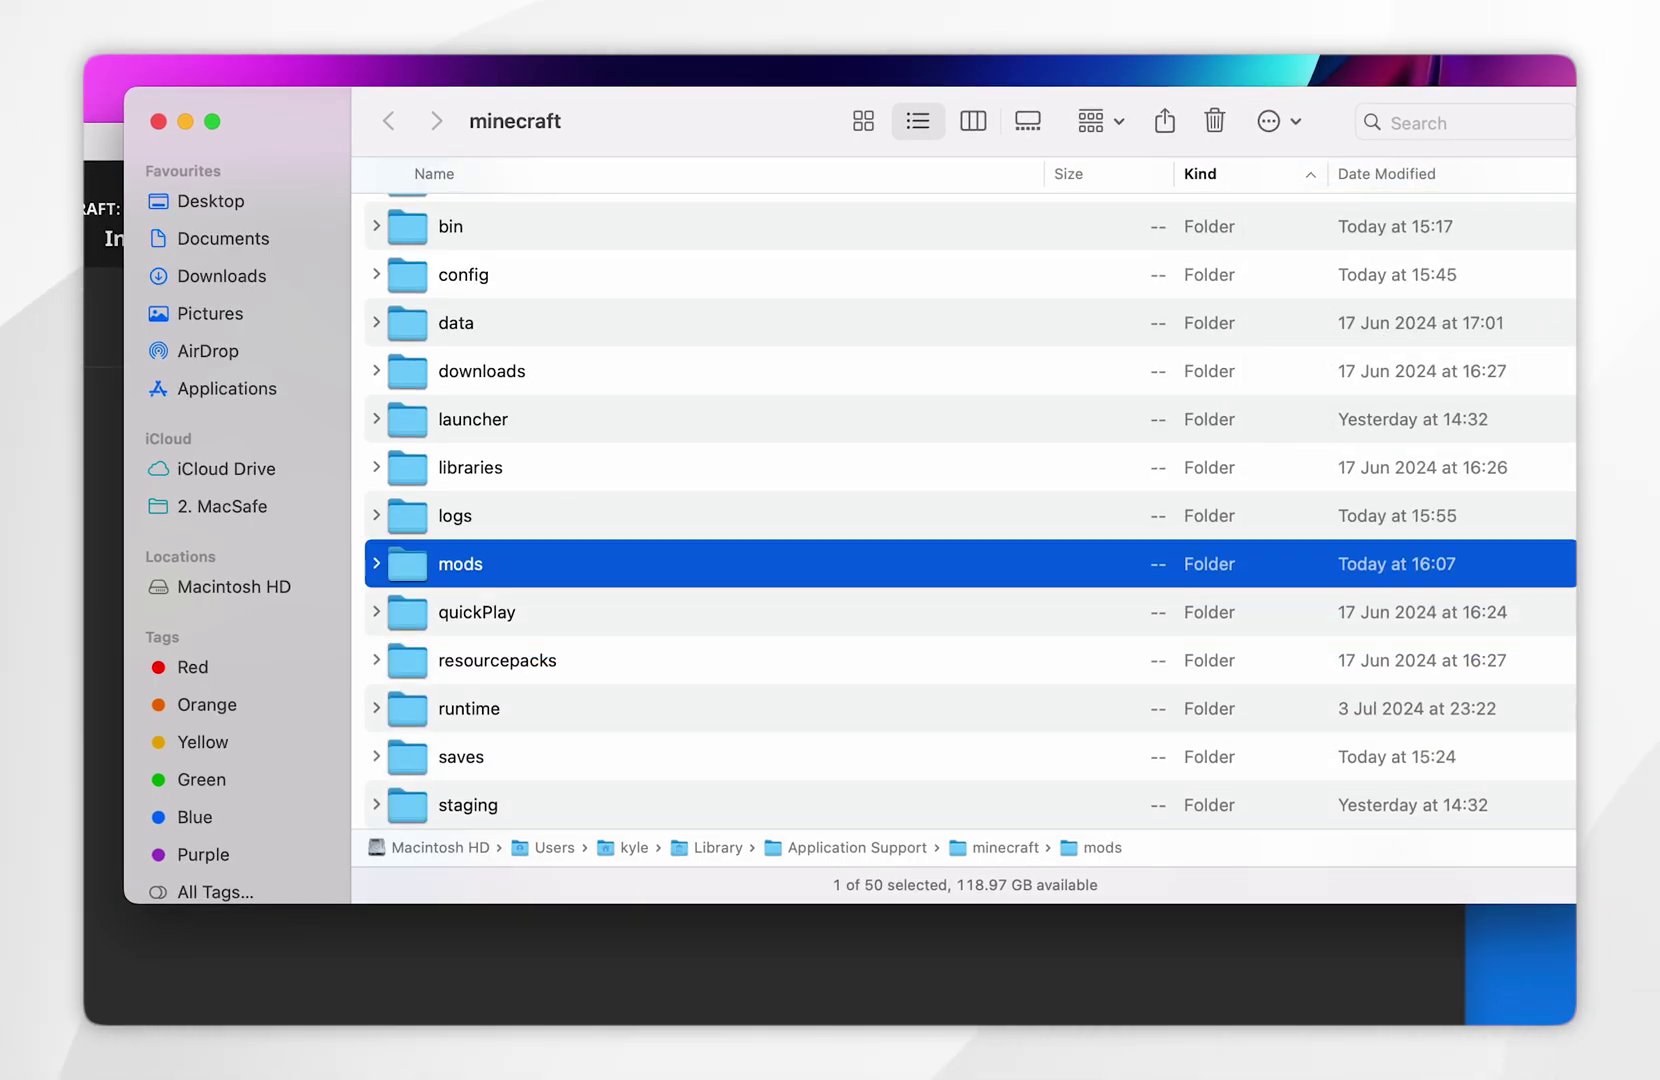
pyautogui.doubleClick(548, 562)
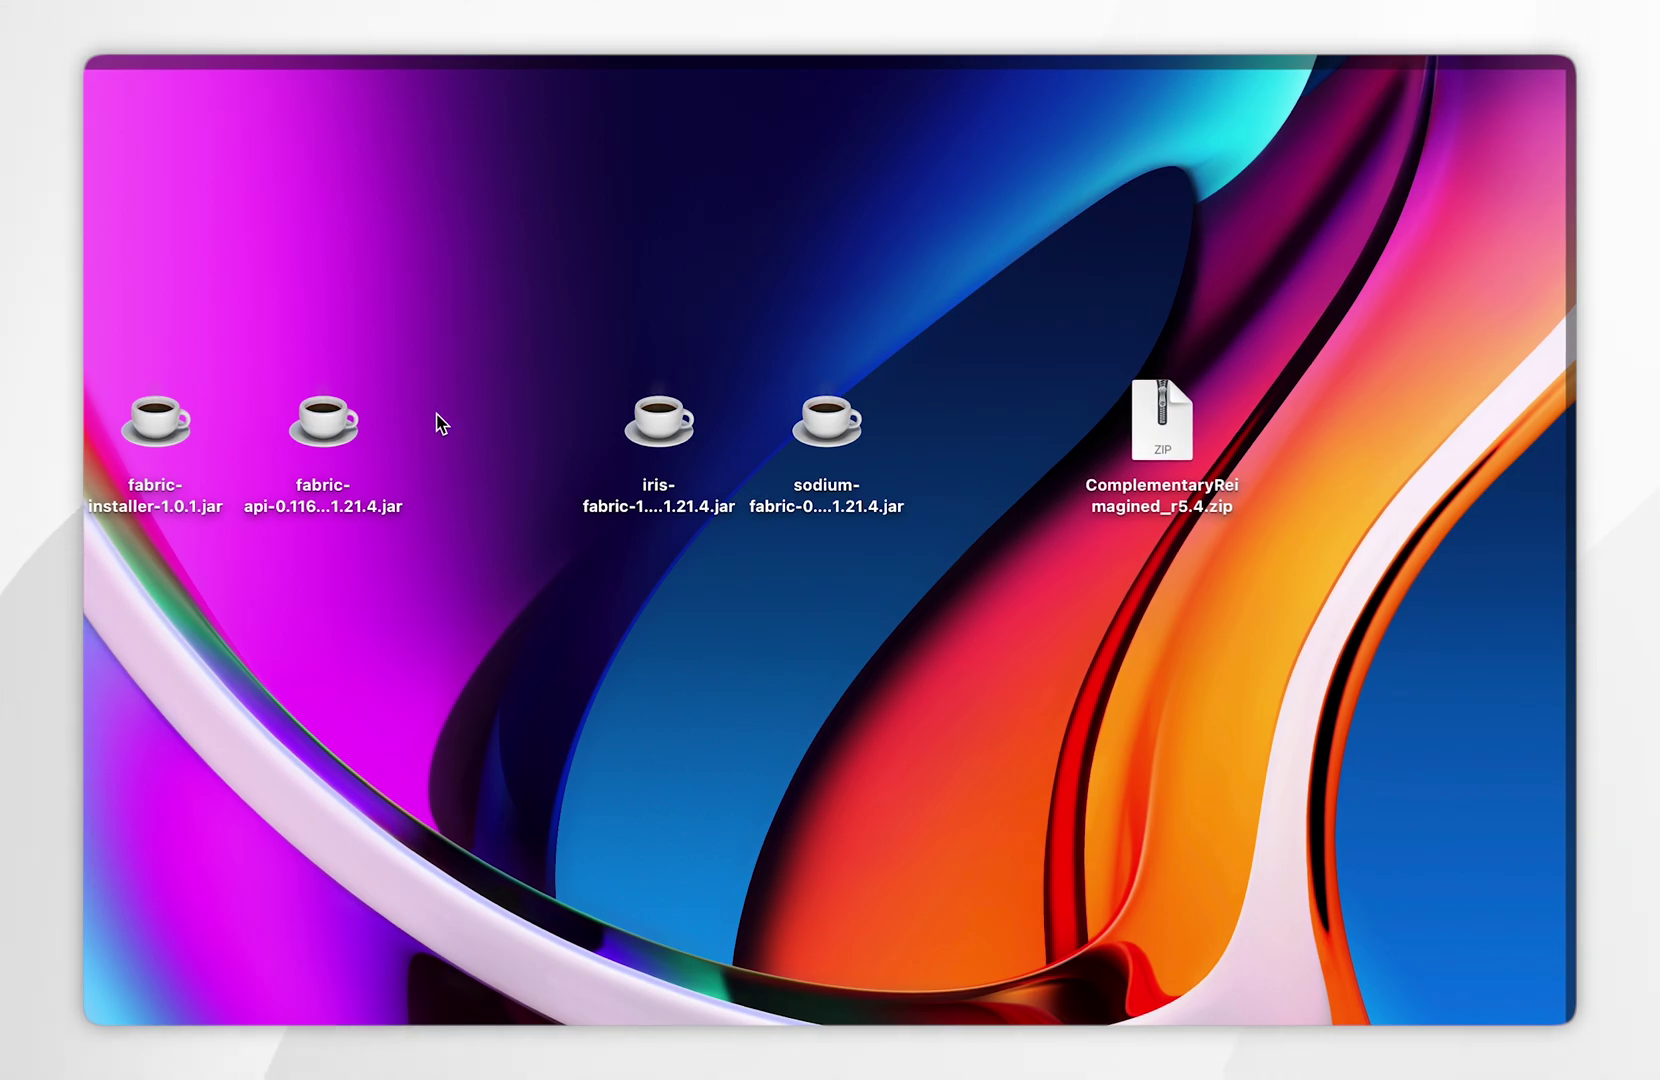
# Move the fabric-api, iris and sodium jars from the desktop into mods, then close the window.
pyautogui.click(316, 512)
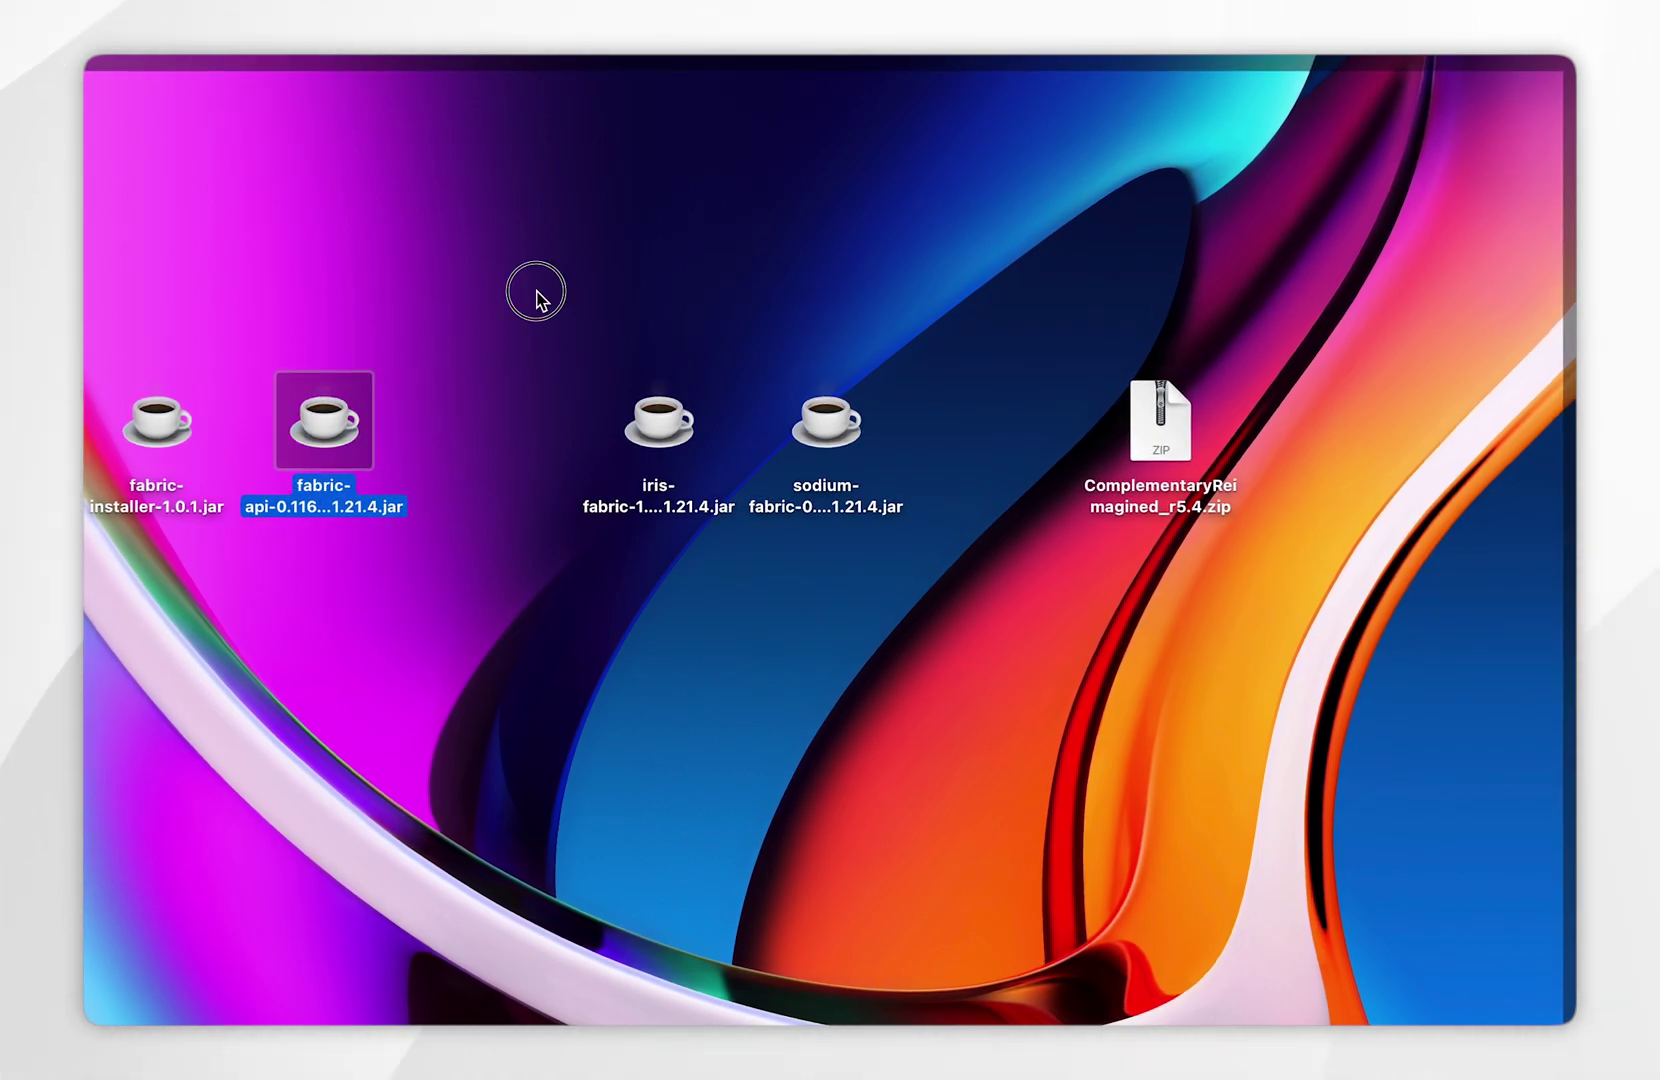
pyautogui.moveTo(537, 293); pyautogui.dragTo(860, 492)
pyautogui.moveTo(662, 418); pyautogui.dragTo(772, 418)
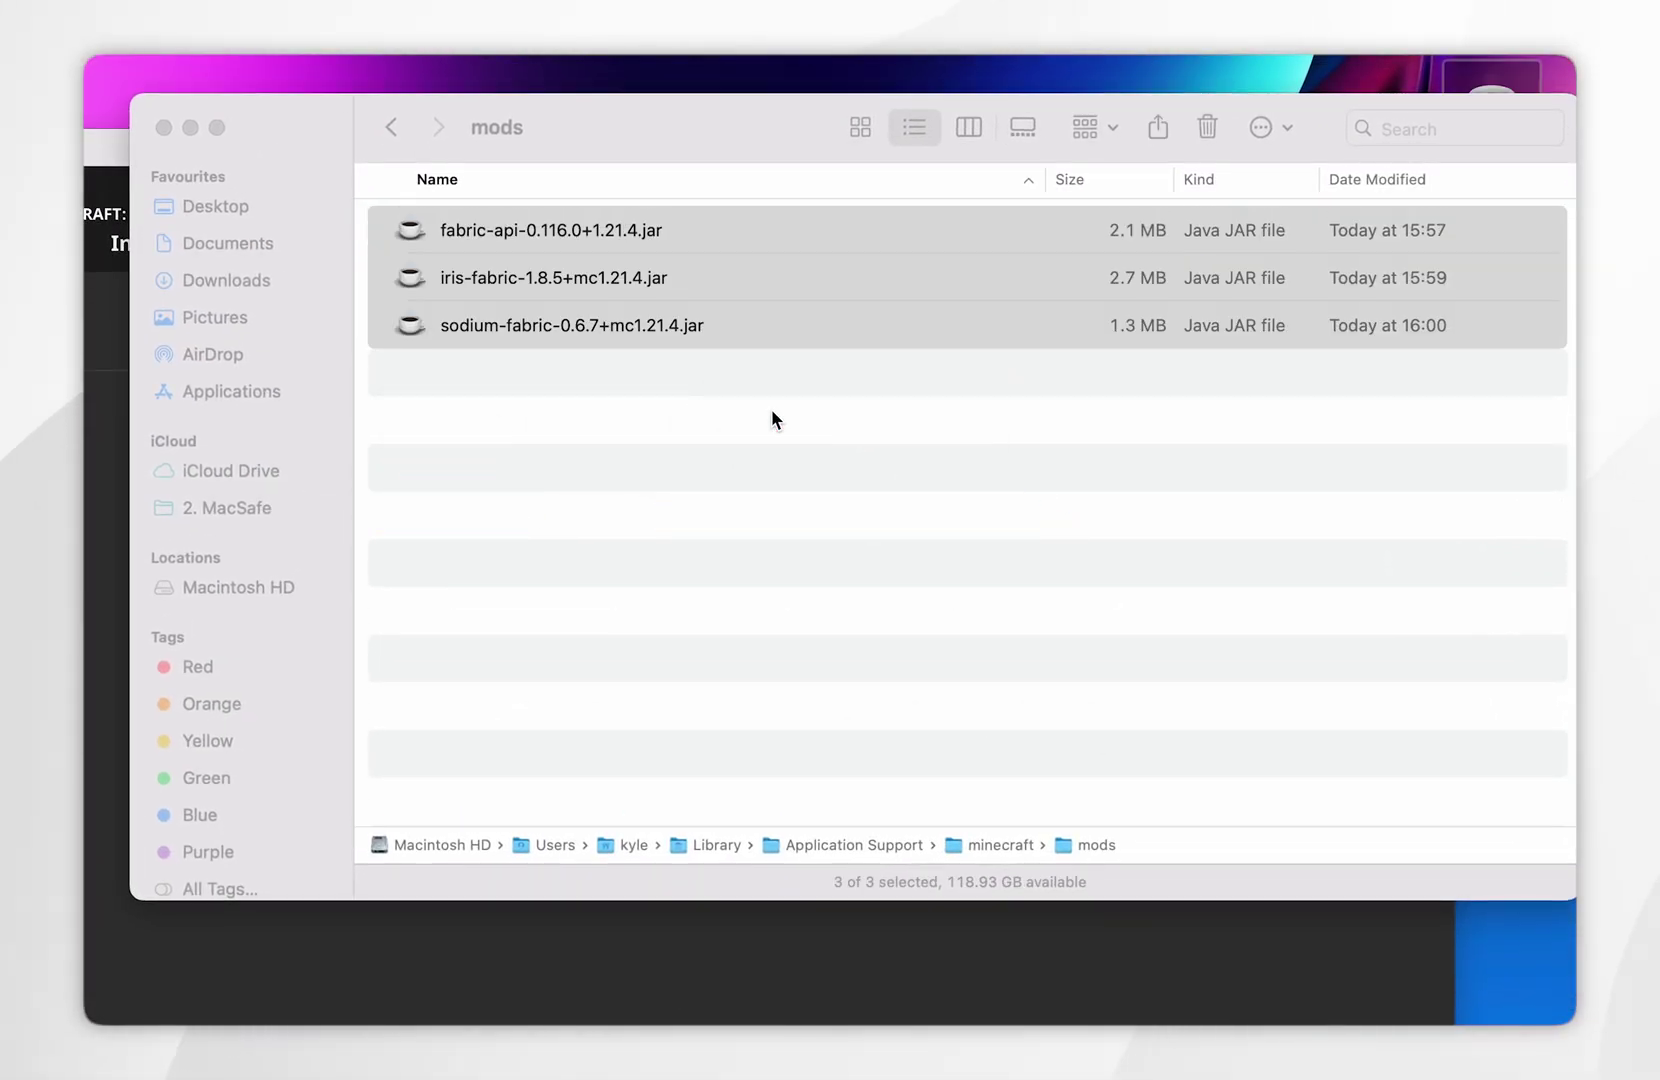
pyautogui.click(674, 424)
pyautogui.click(383, 268)
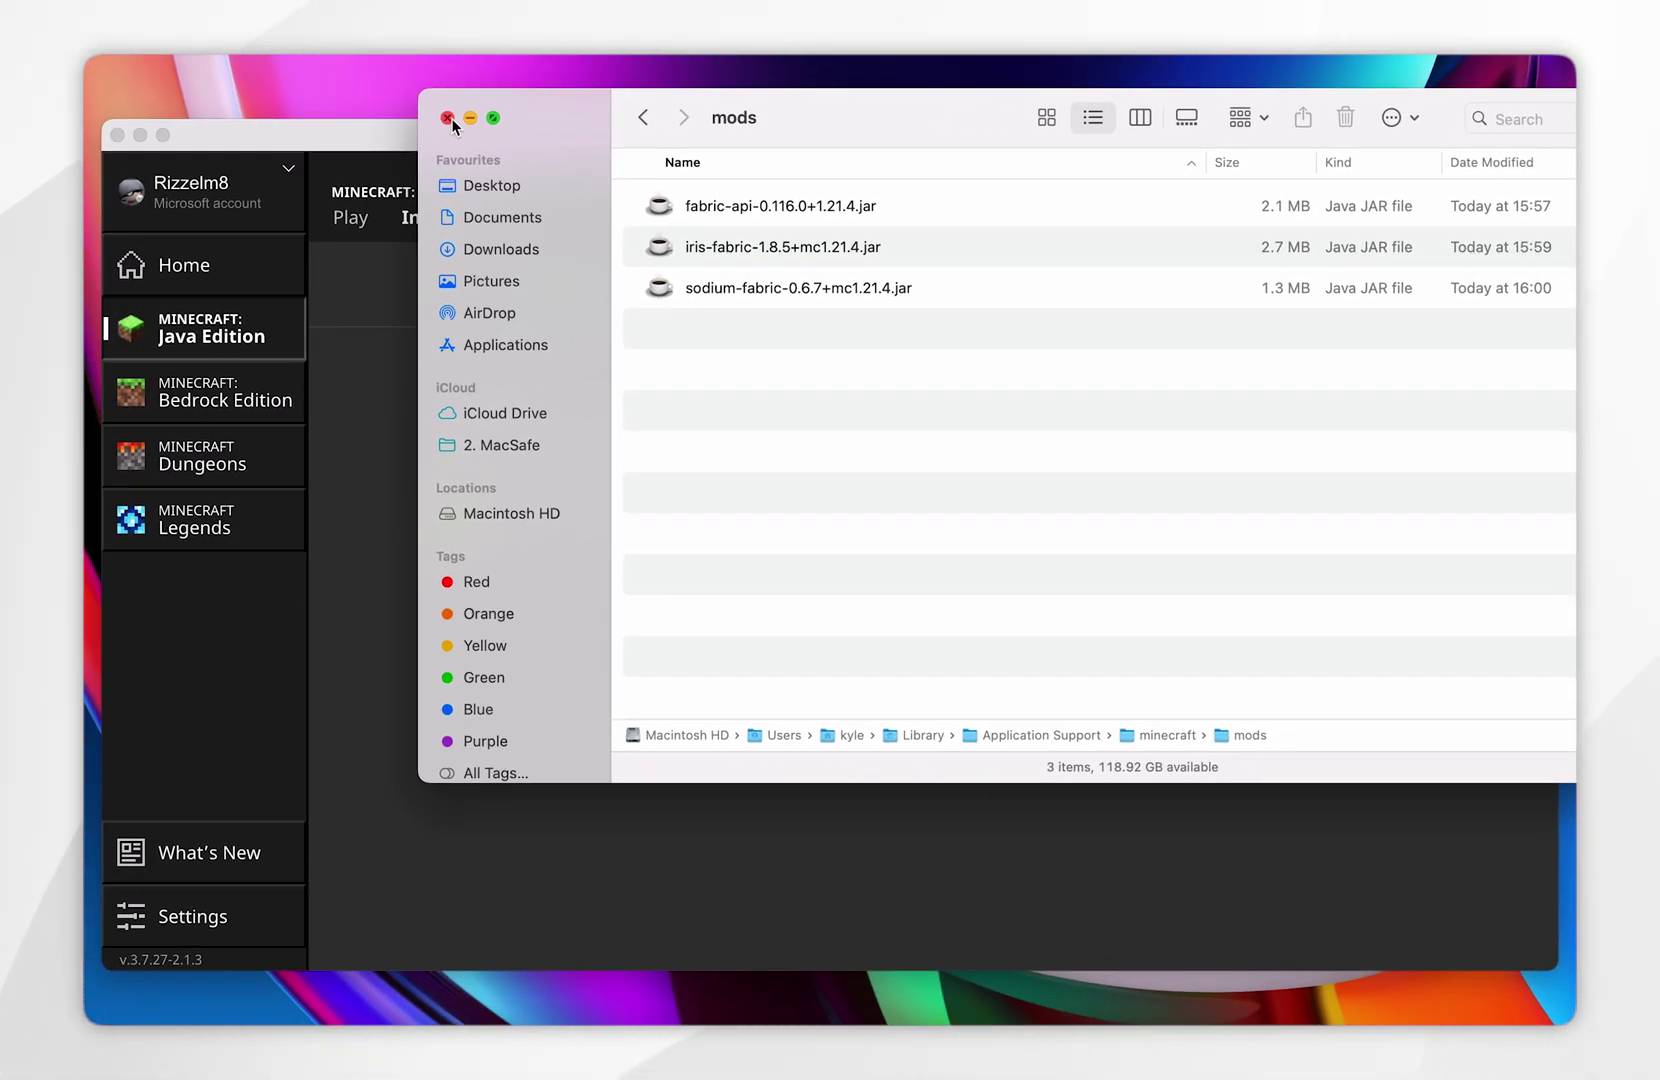
pyautogui.click(164, 128)
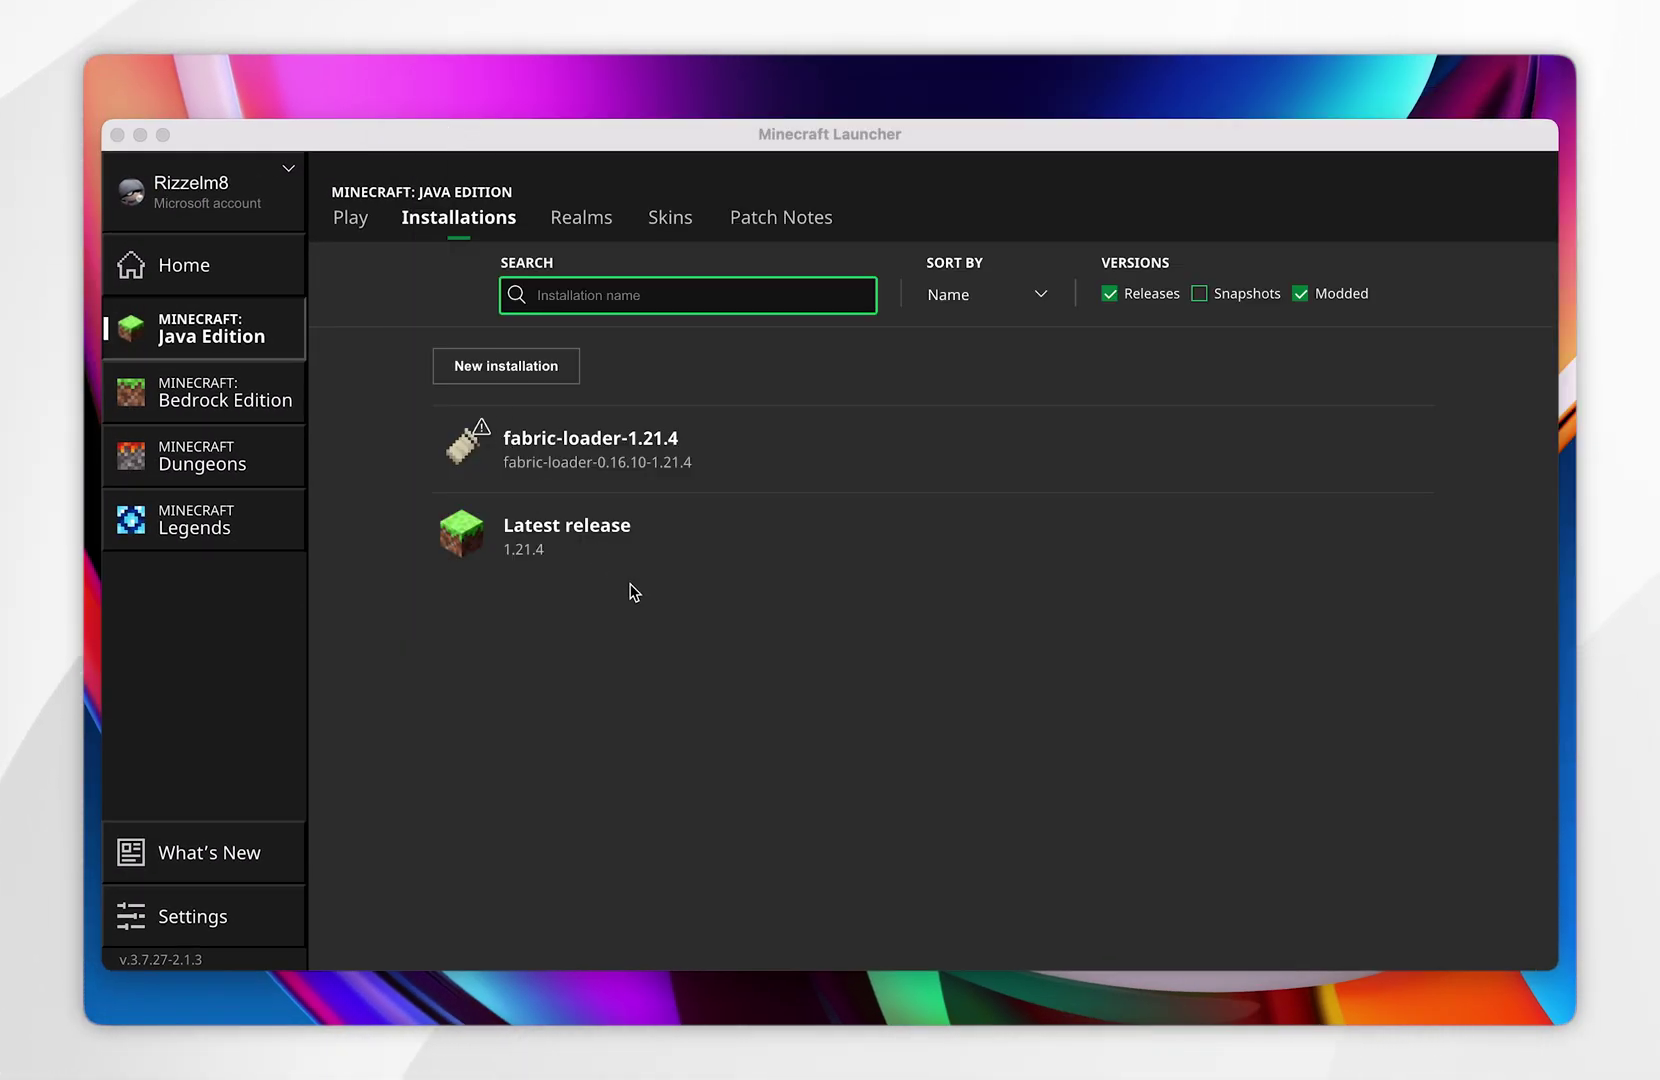
# Select fabric-loader-1.21.4 on the Play page and start the game.
pyautogui.click(688, 648)
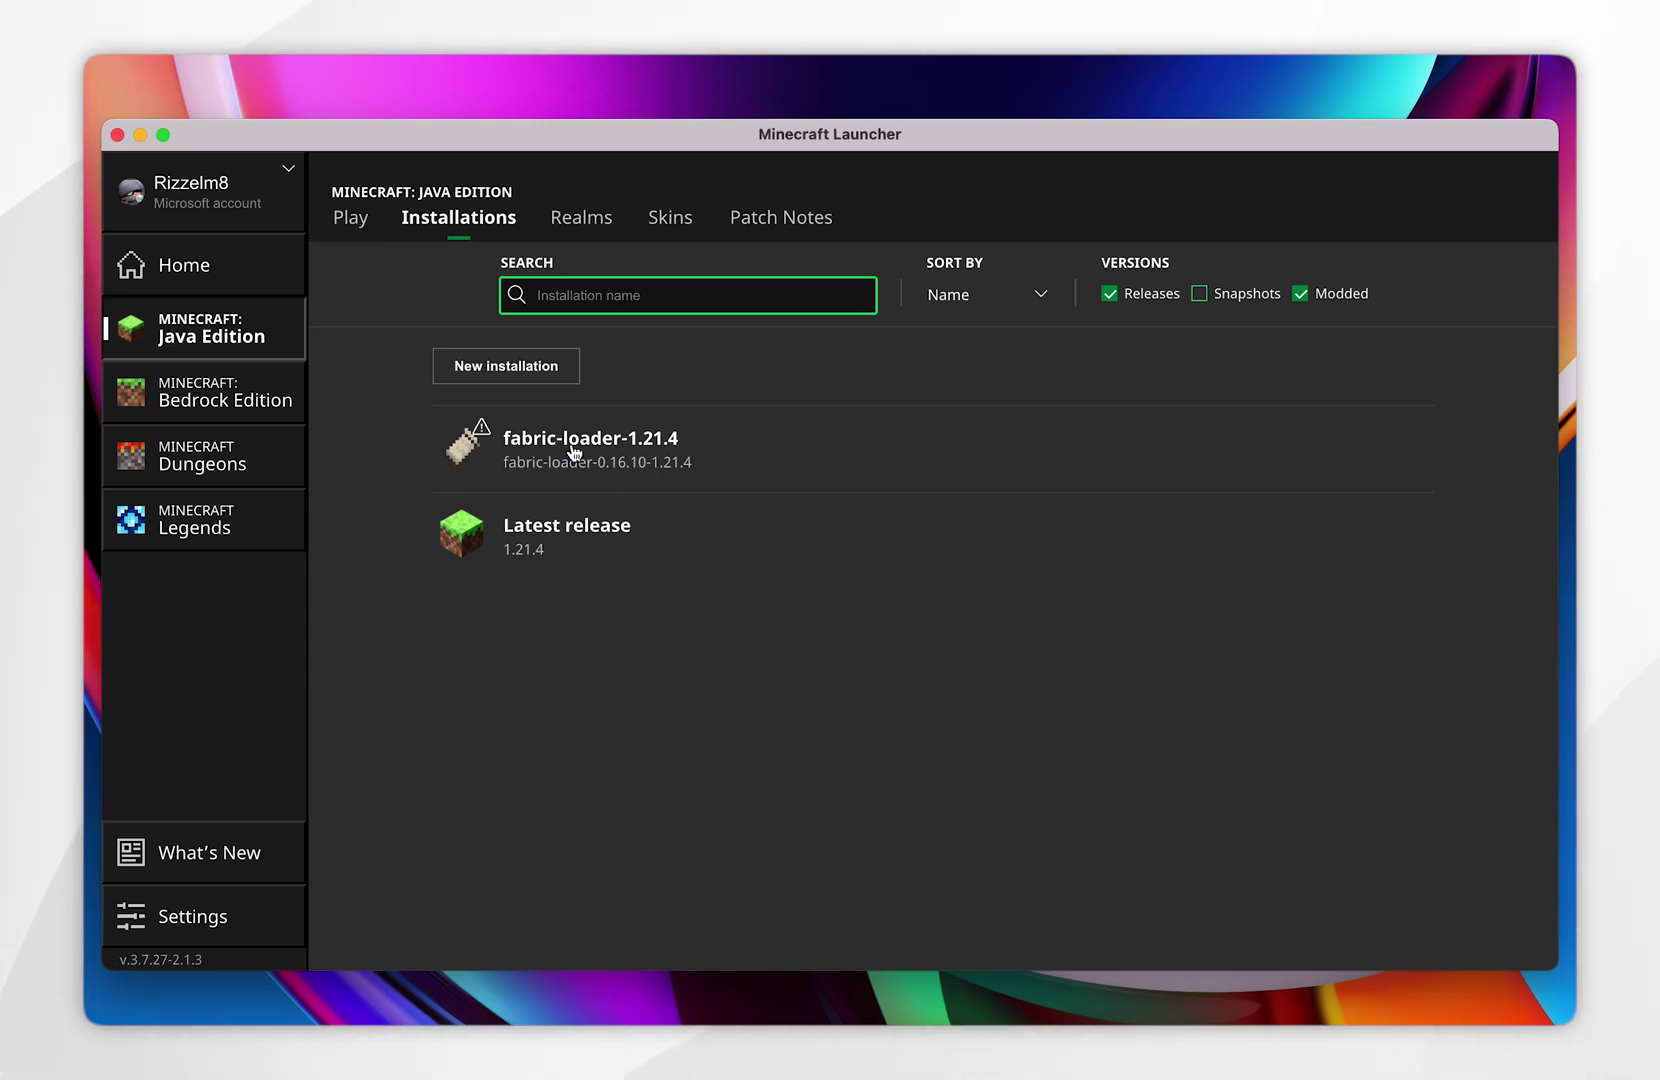
pyautogui.click(352, 218)
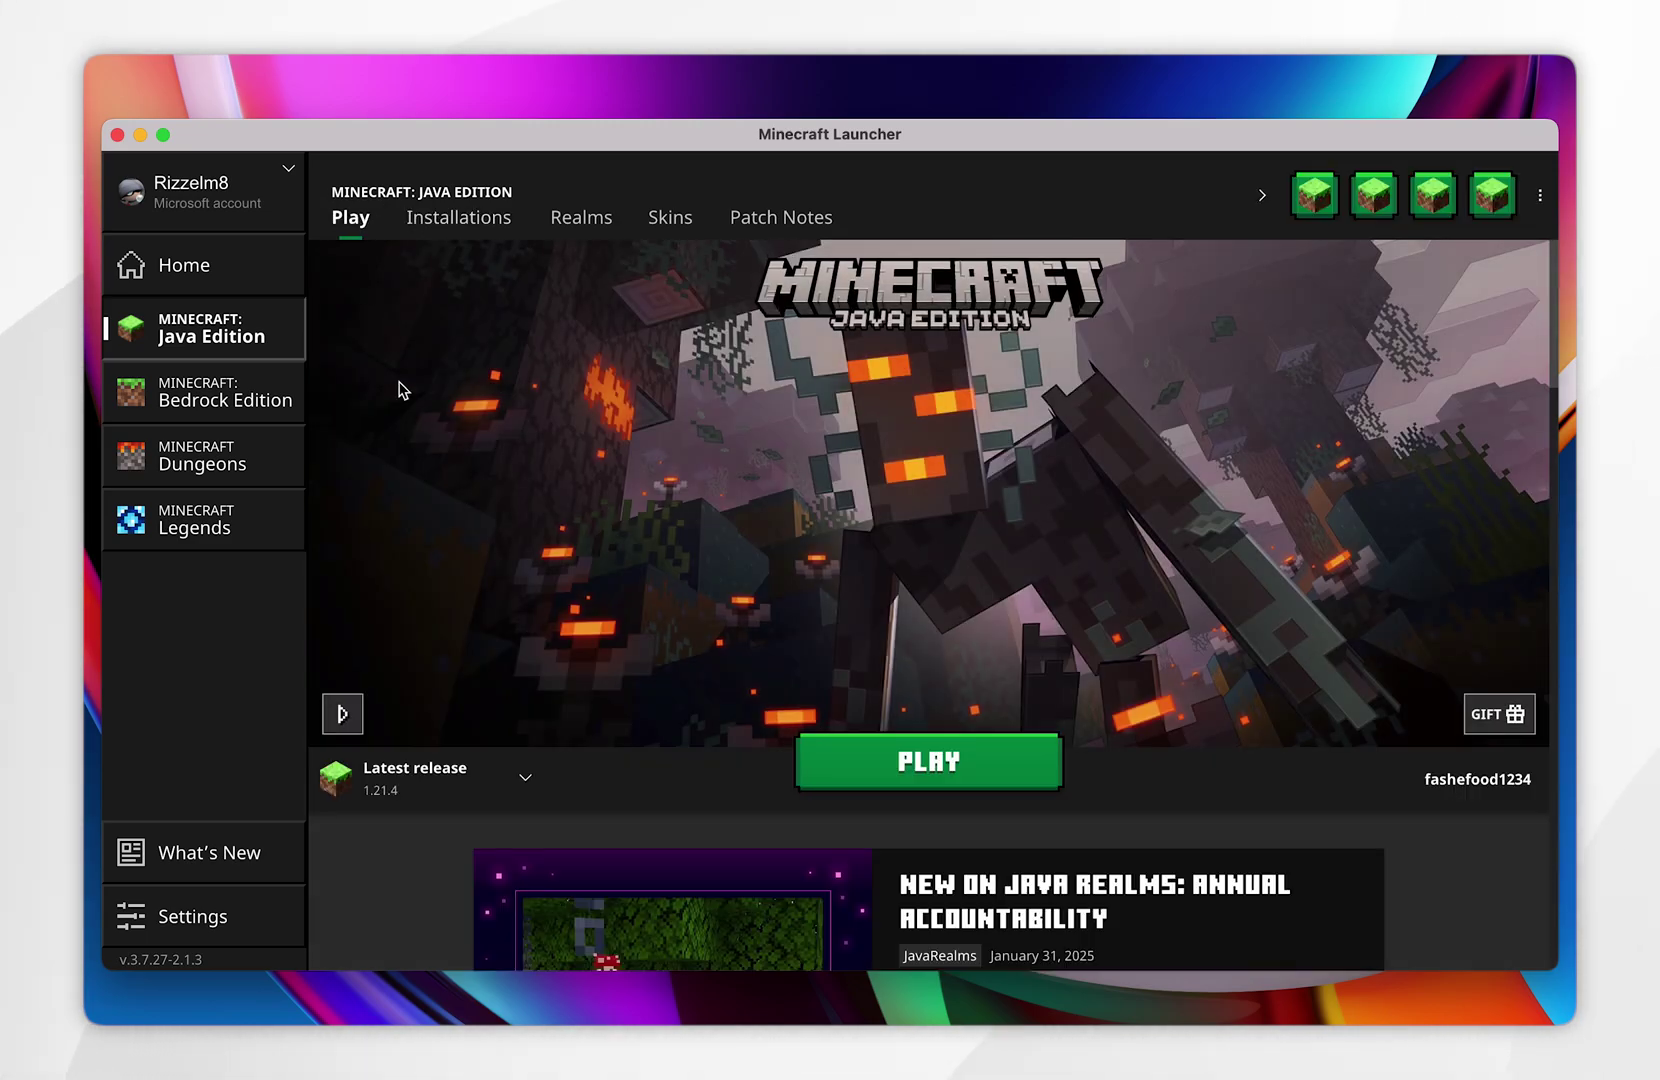
pyautogui.click(440, 780)
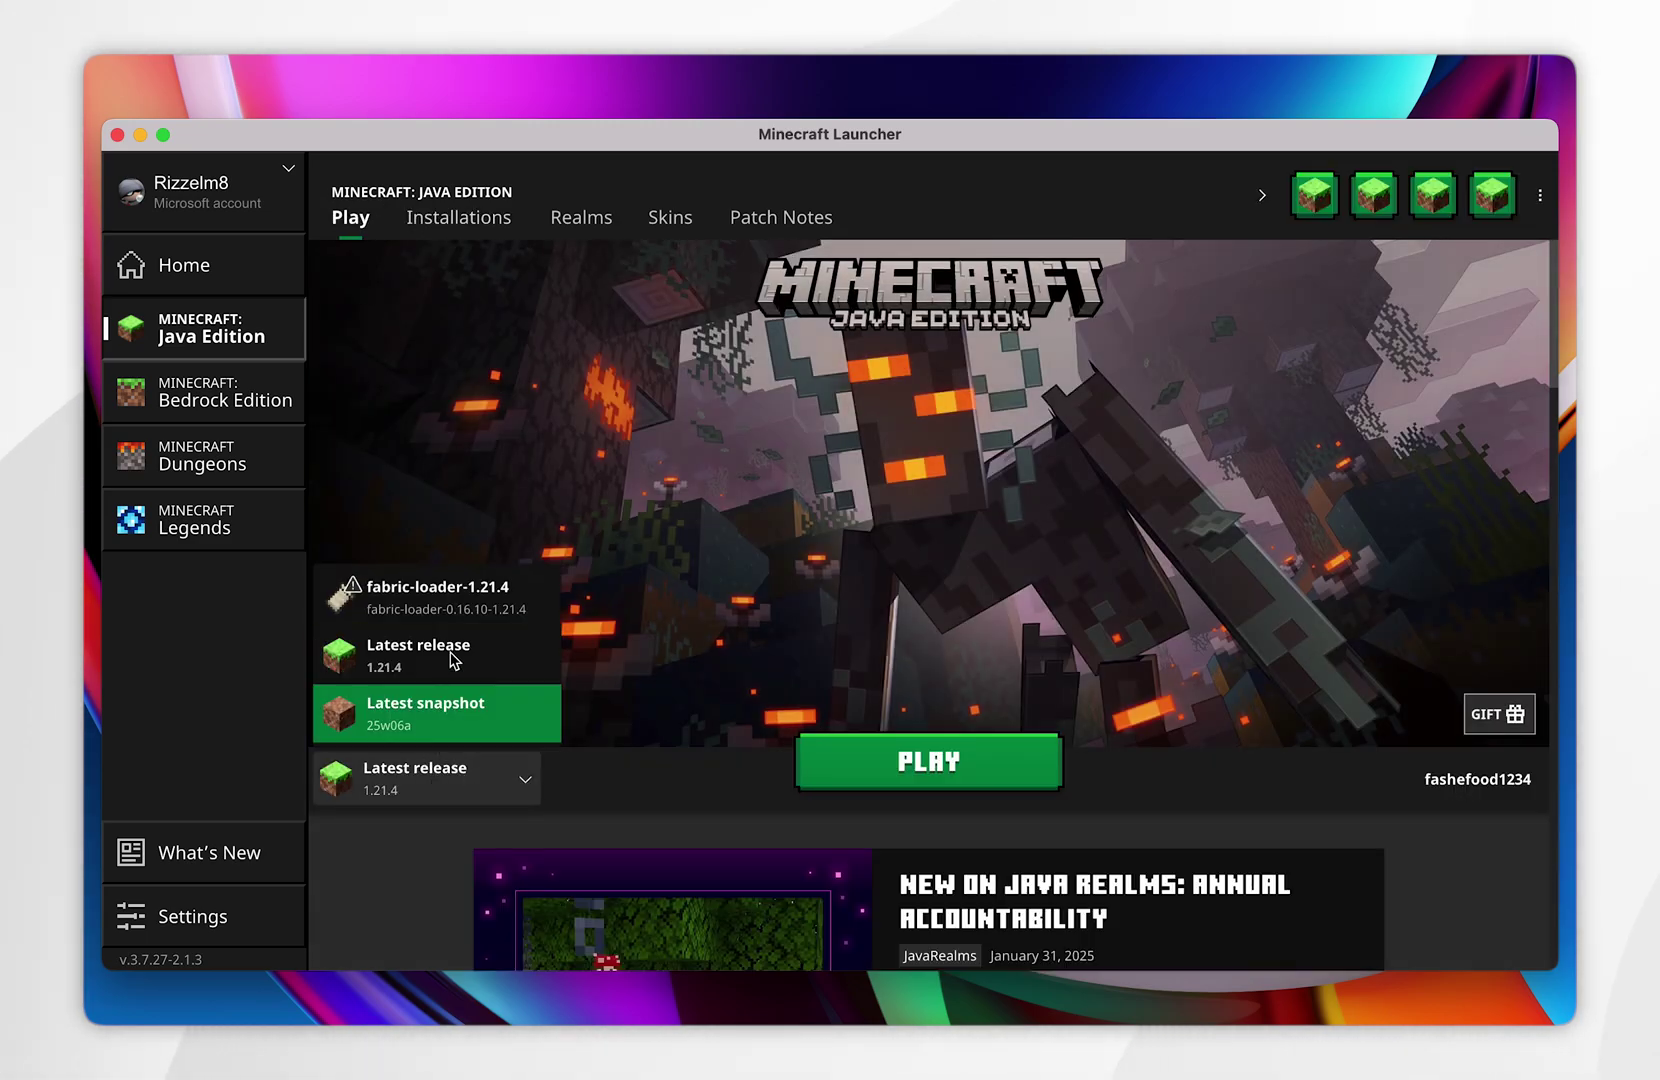
pyautogui.click(418, 602)
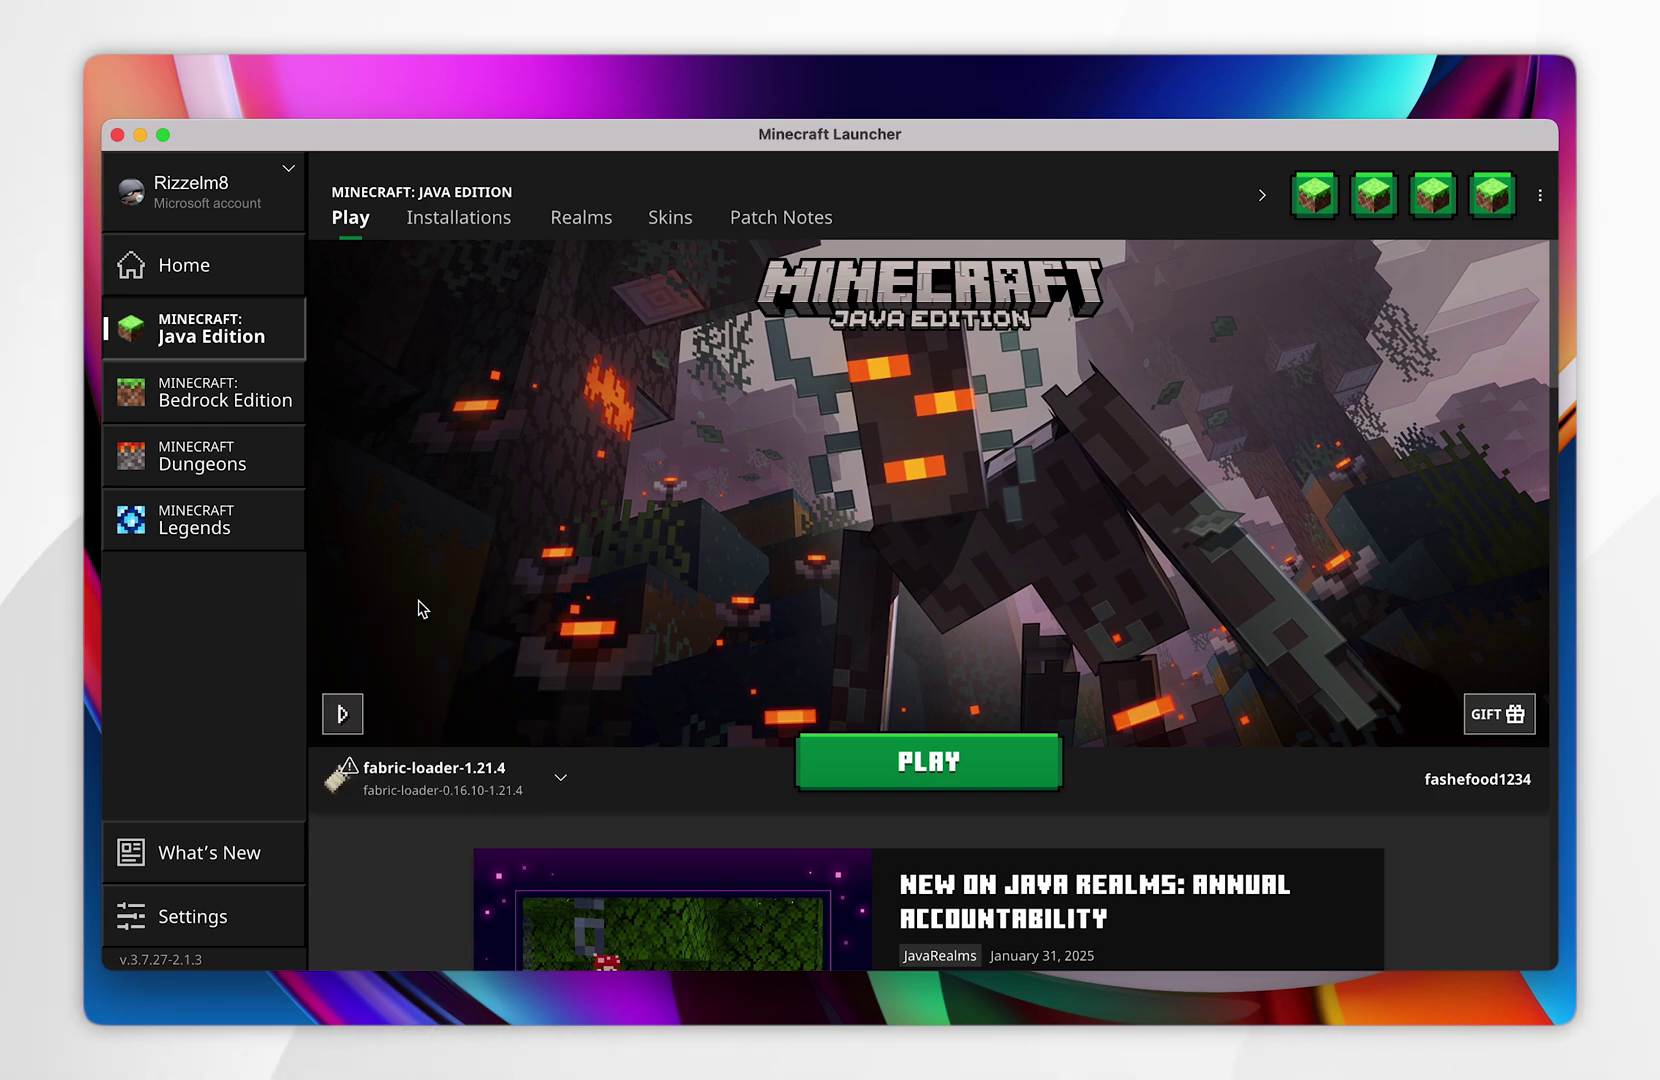
pyautogui.click(840, 775)
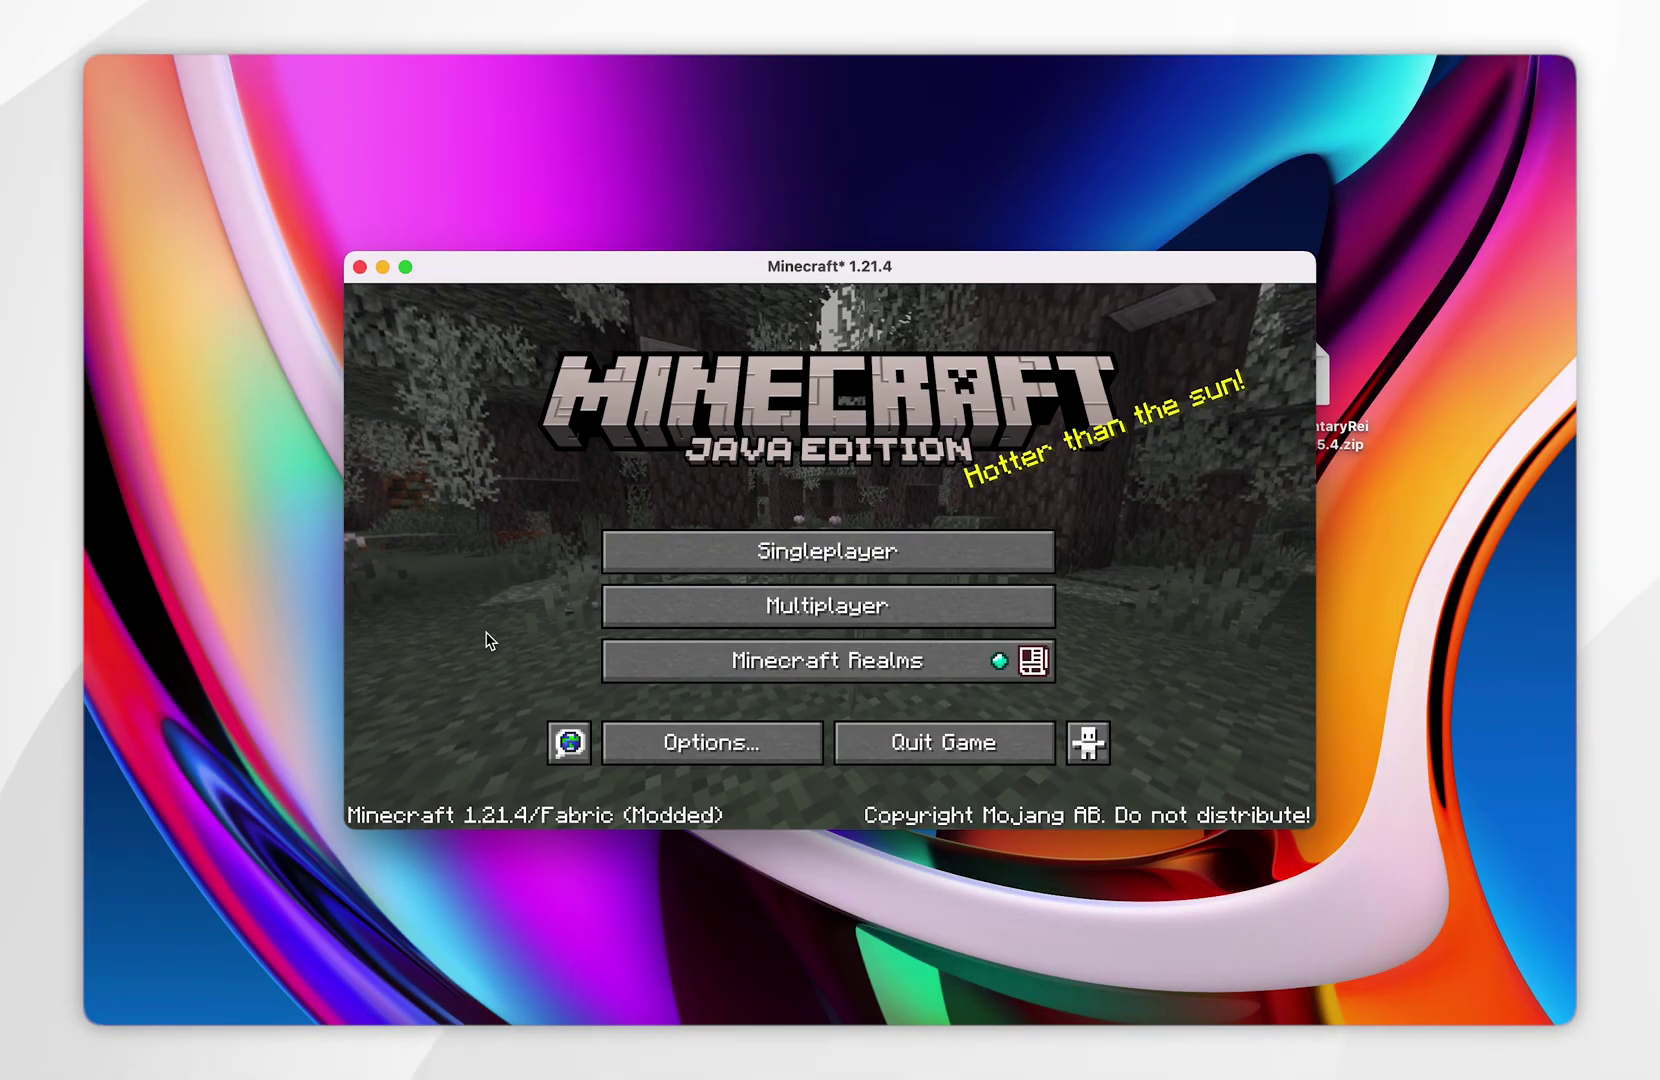
# Go to Options > Video Settings, enlarge the game window, and show the Shader Packs screen.
pyautogui.click(706, 746)
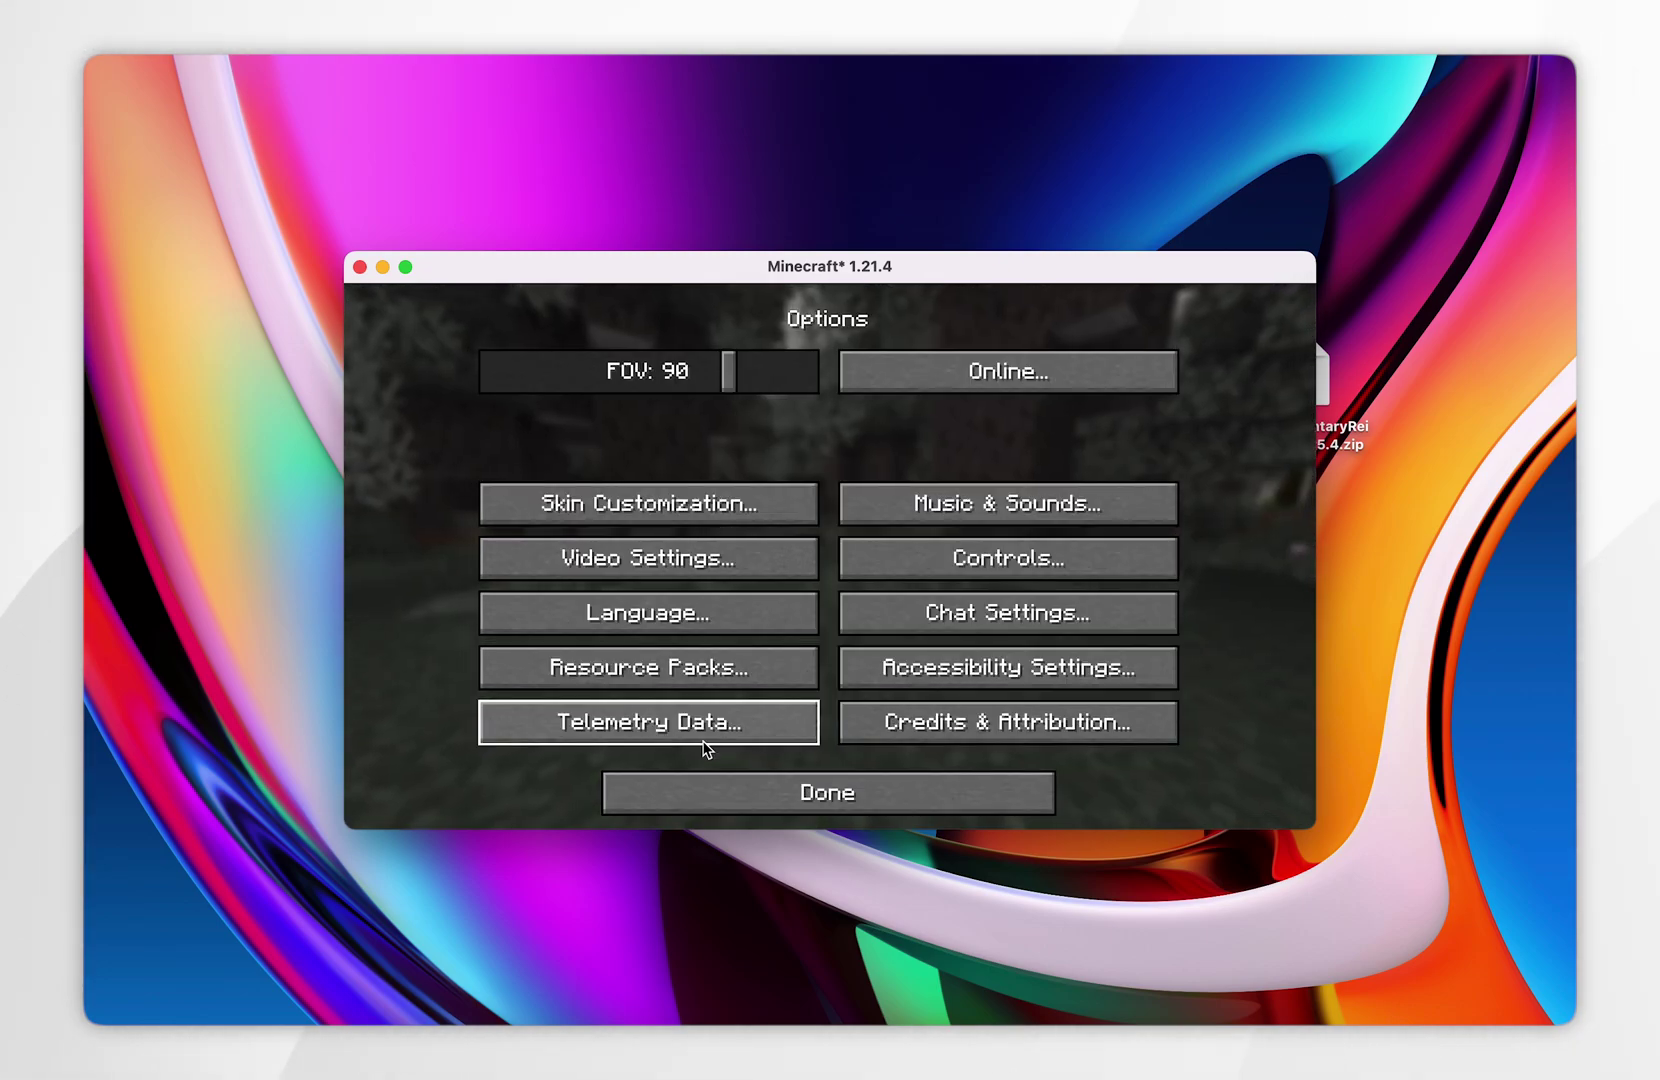
pyautogui.click(648, 562)
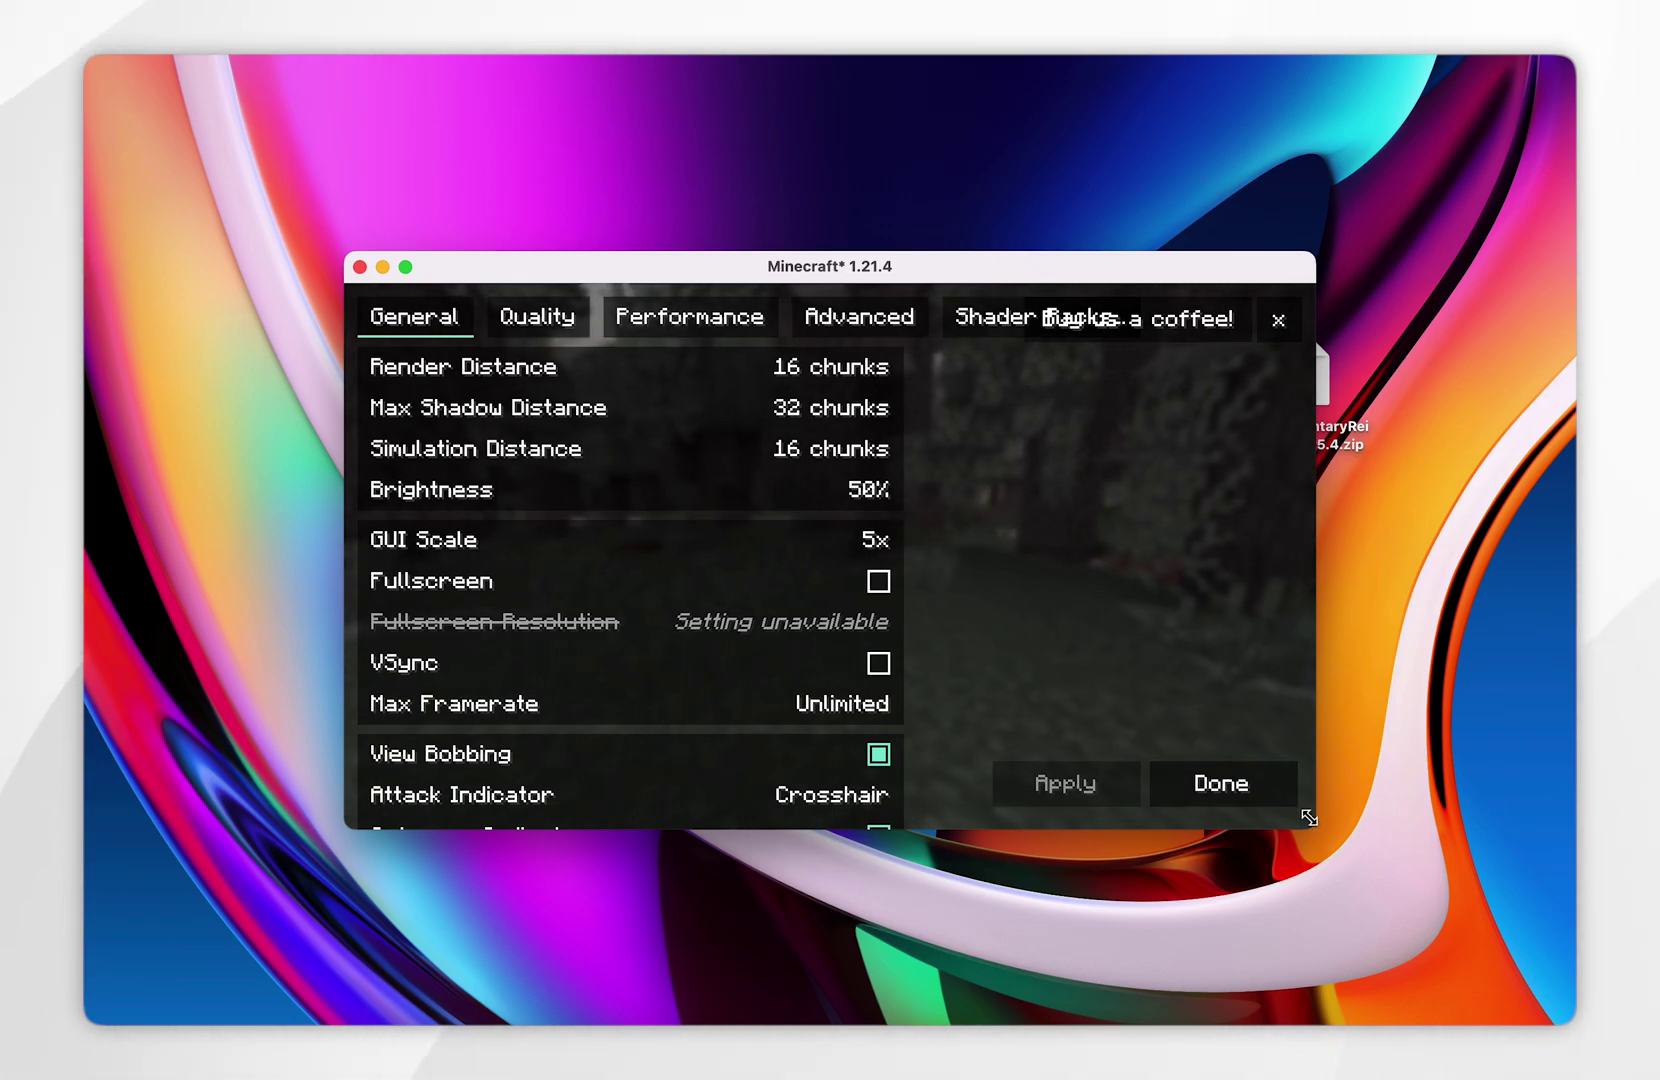
pyautogui.moveTo(1314, 826); pyautogui.dragTo(1460, 871)
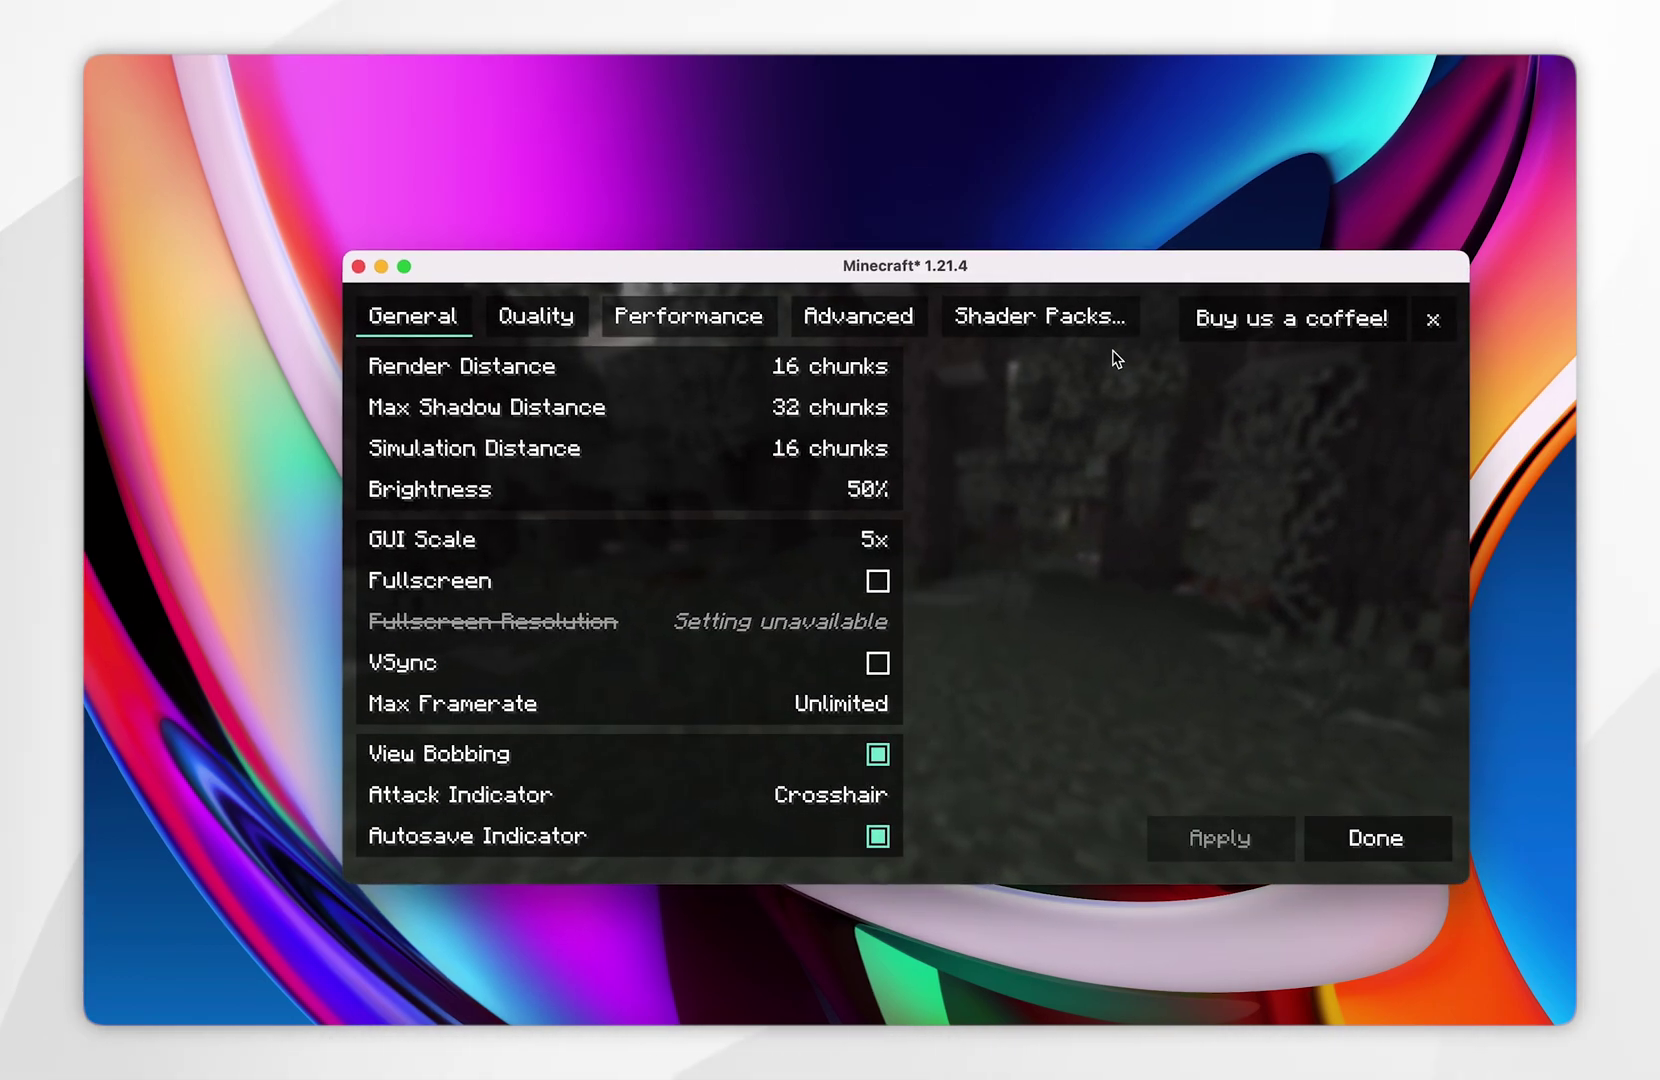
pyautogui.doubleClick(988, 265)
pyautogui.click(988, 265)
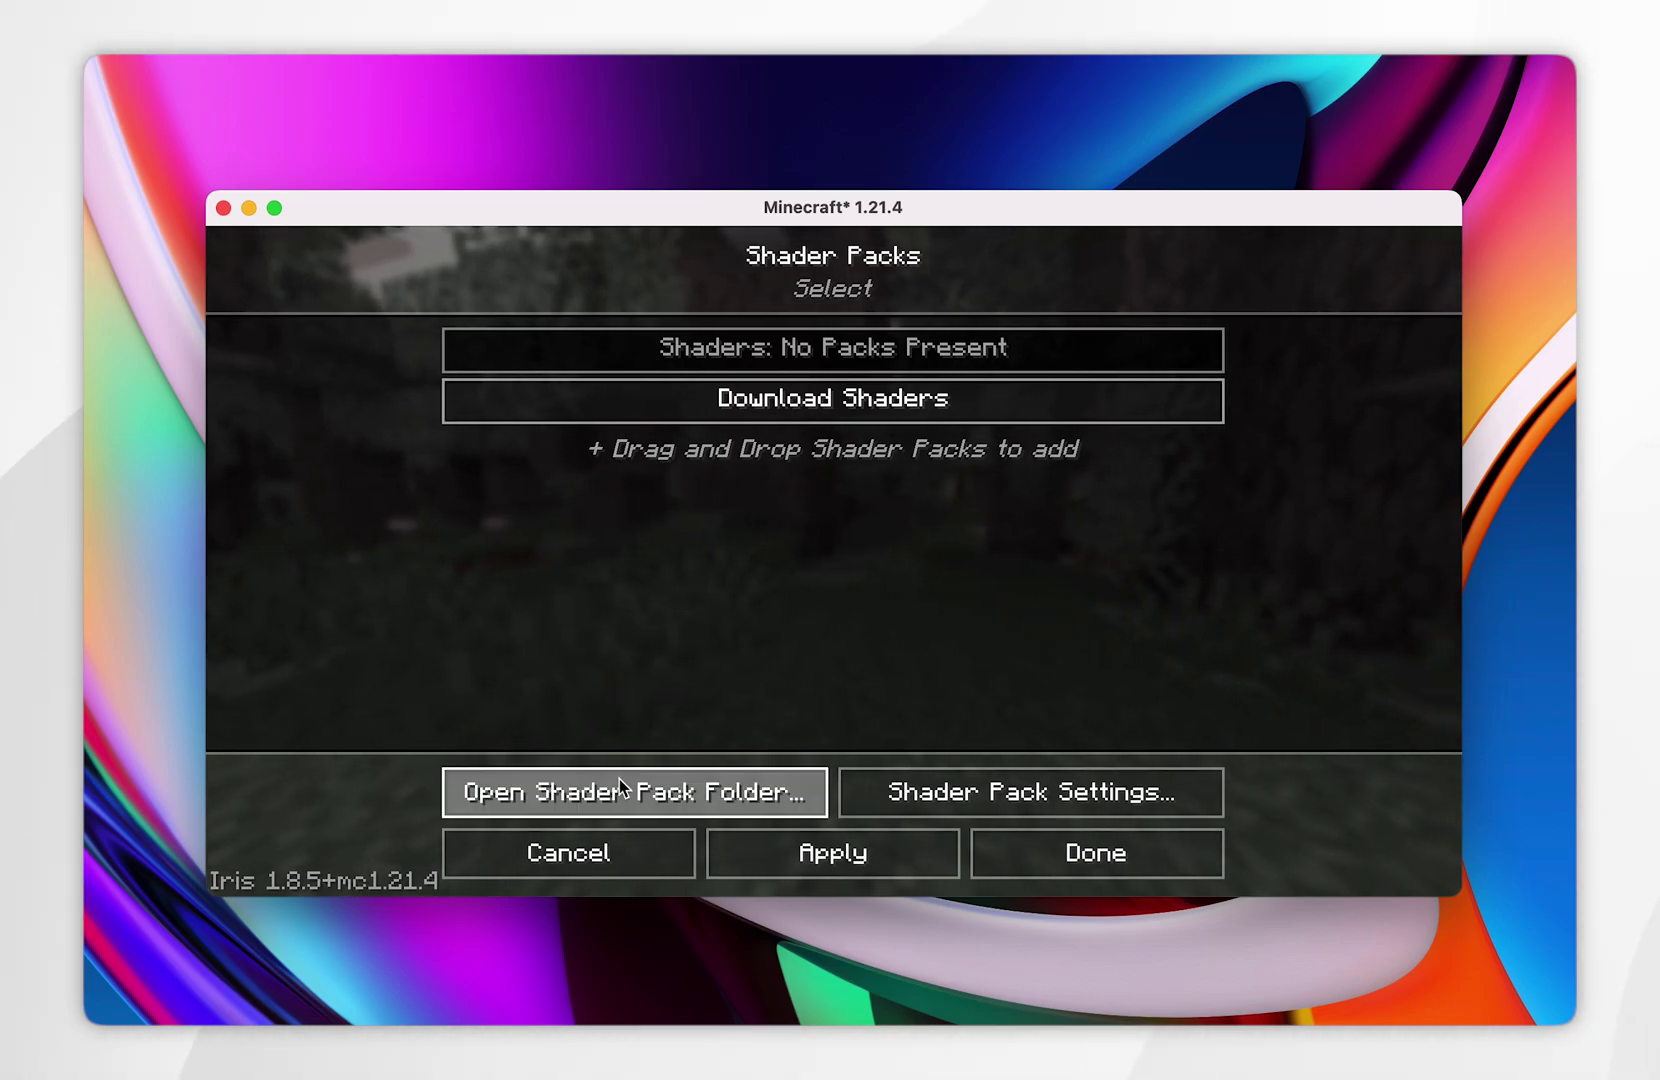
# Drop ComplementaryReimagined_r5.4.zip into the shaderpacks folder and select it in the game's list.
pyautogui.click(672, 795)
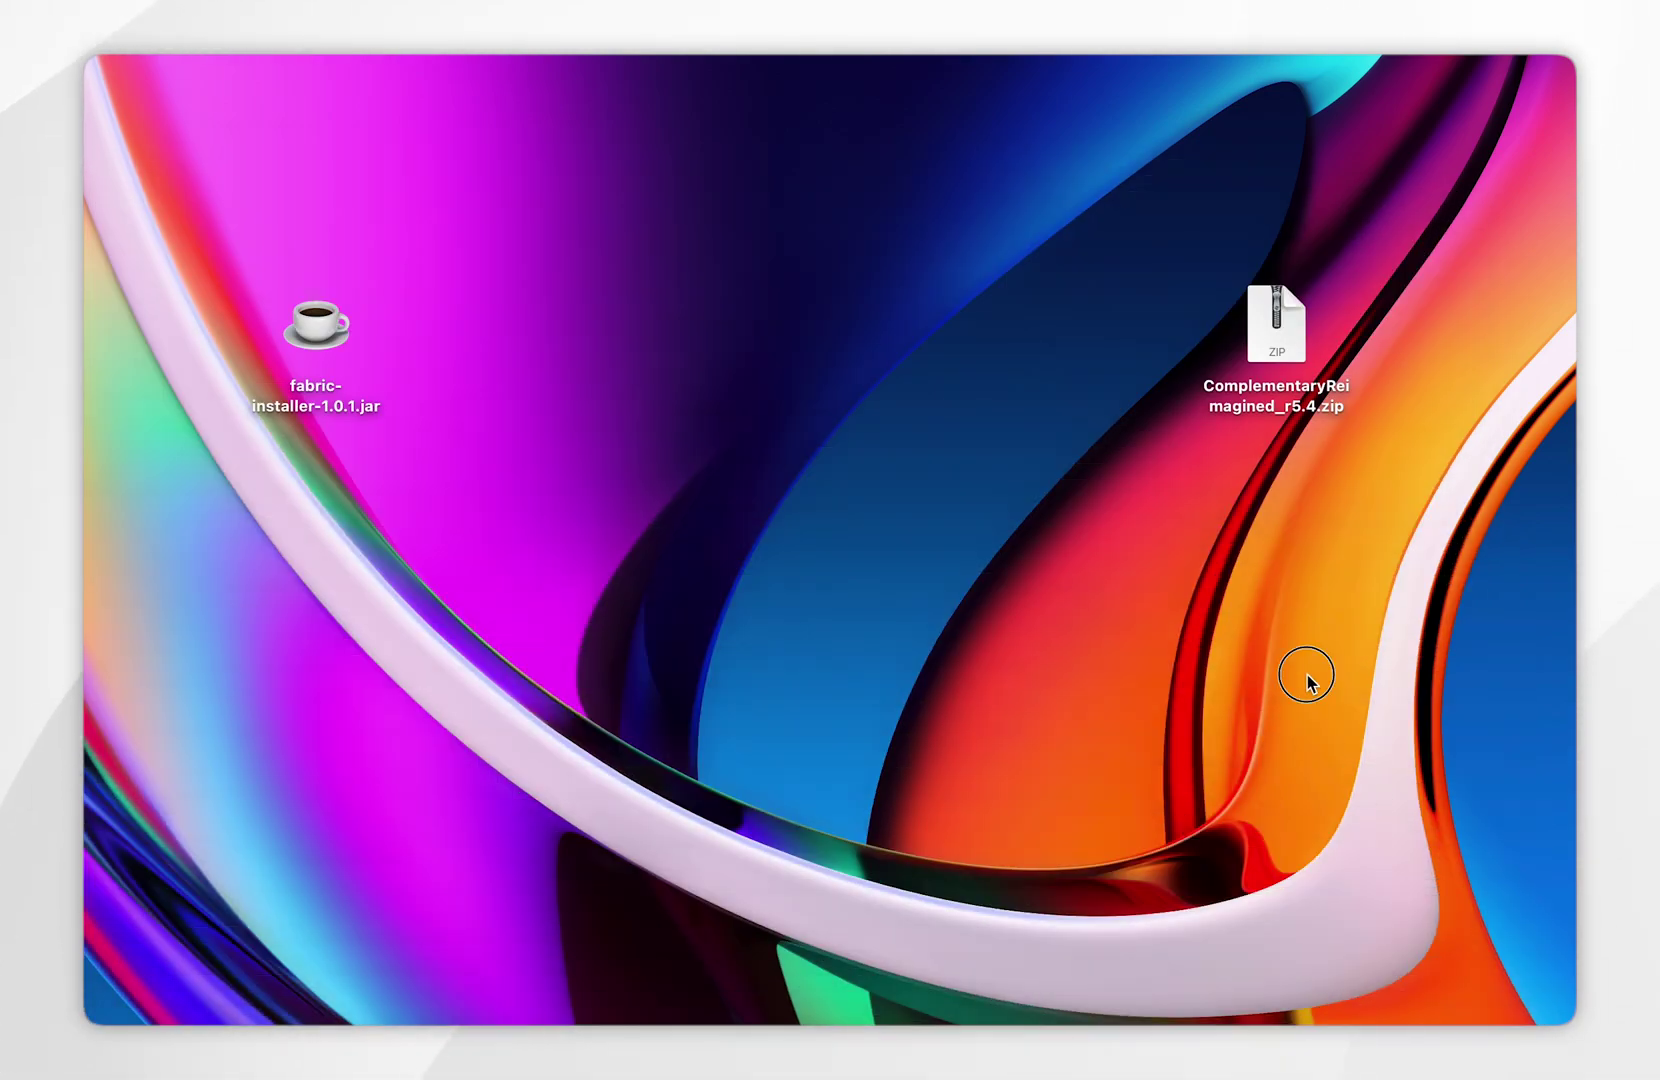
pyautogui.moveTo(1268, 326)
pyautogui.mouseDown()
pyautogui.moveTo(1141, 349)
pyautogui.moveTo(1241, 349)
pyautogui.moveTo(1262, 330)
pyautogui.mouseUp()
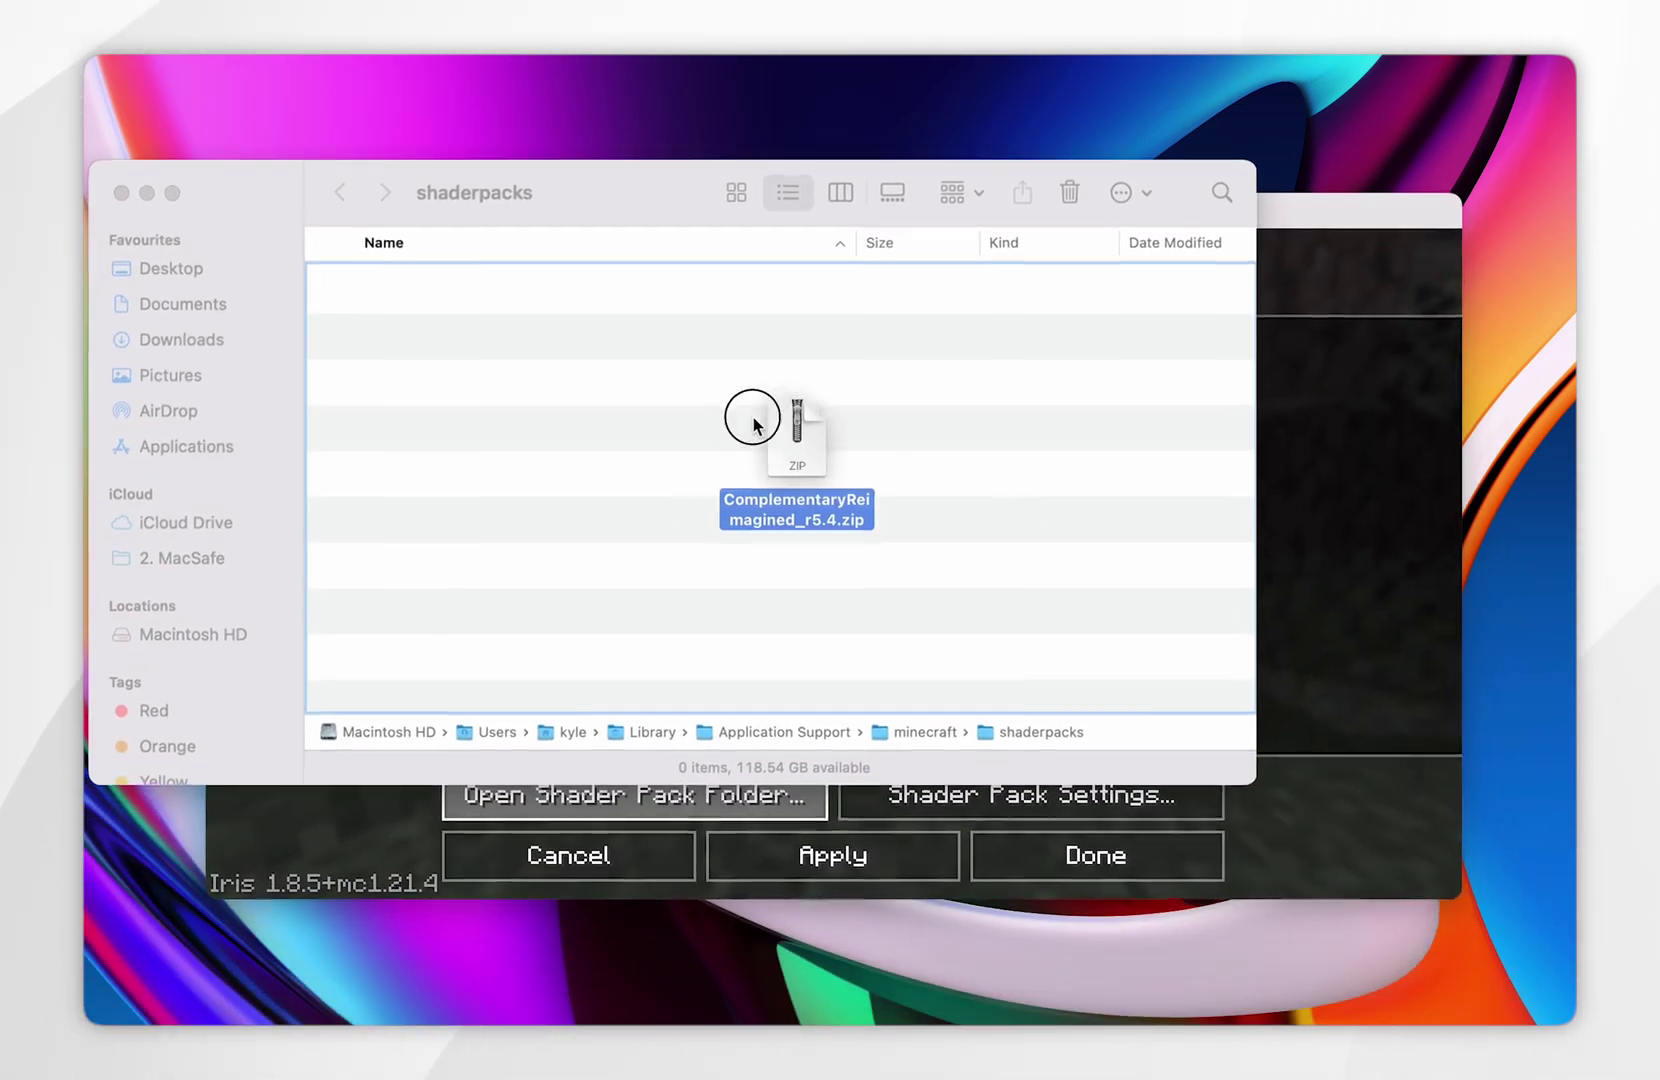
pyautogui.moveTo(753, 425); pyautogui.dragTo(567, 374)
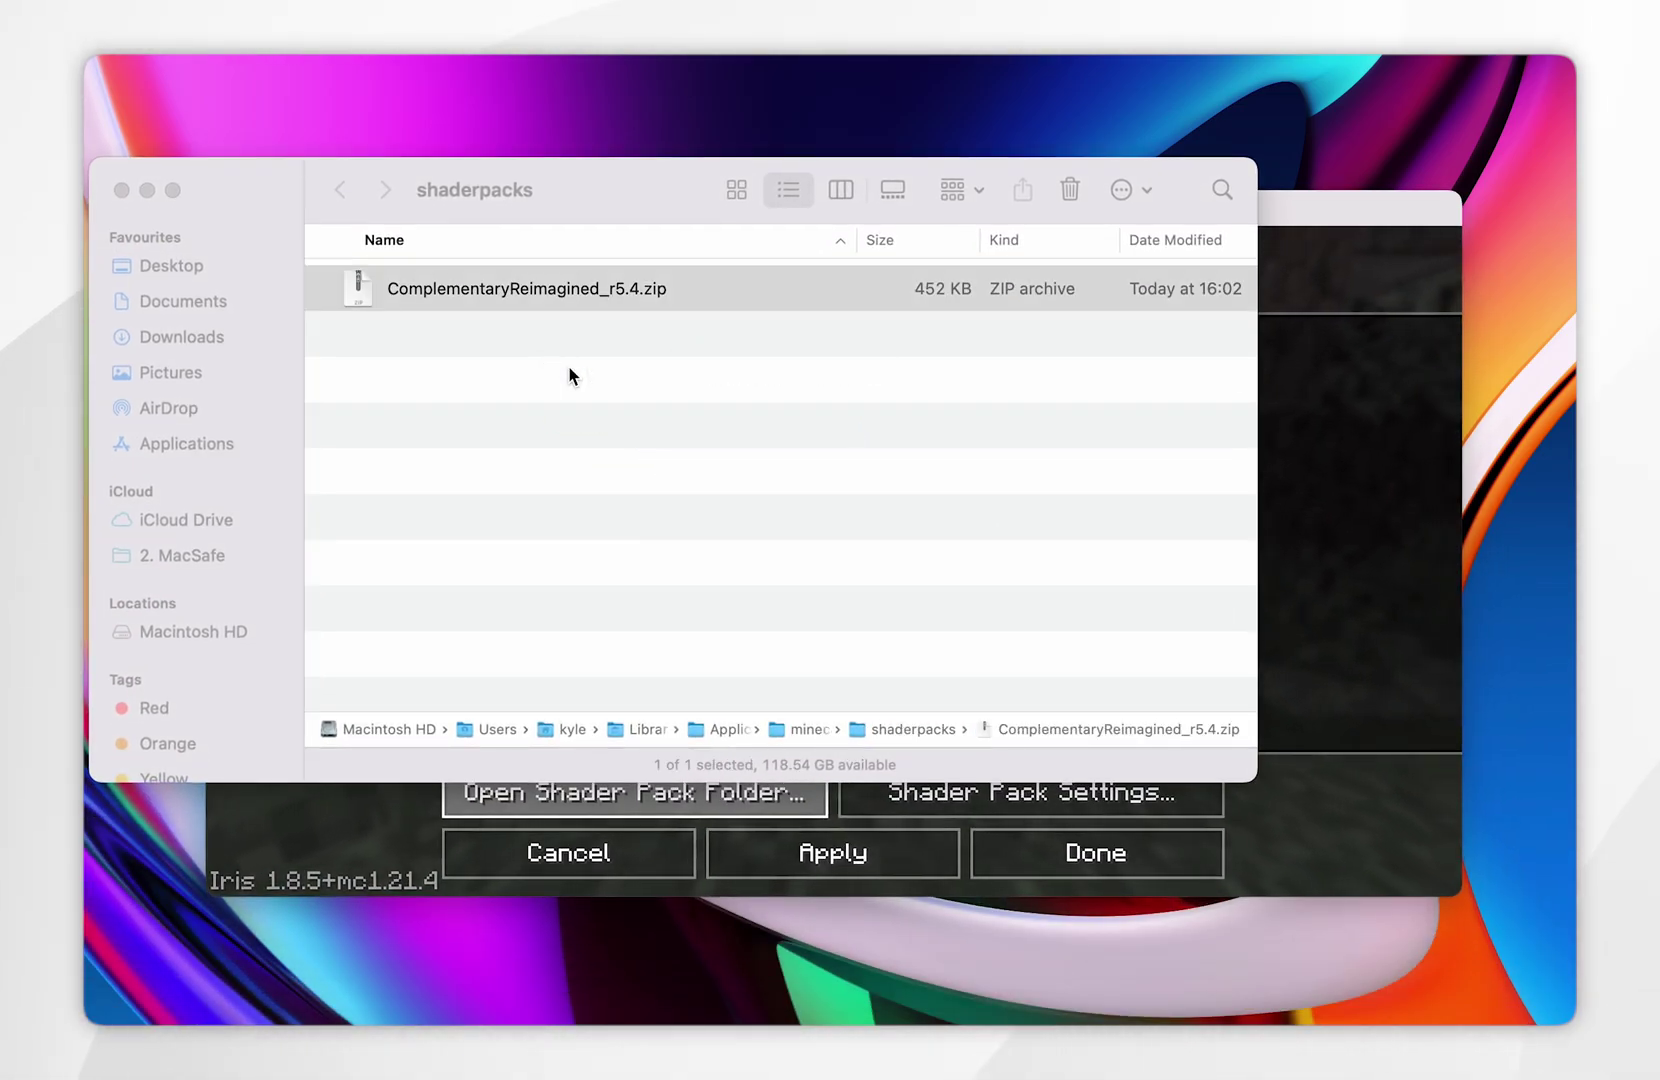
pyautogui.click(121, 191)
pyautogui.click(717, 639)
pyautogui.click(909, 398)
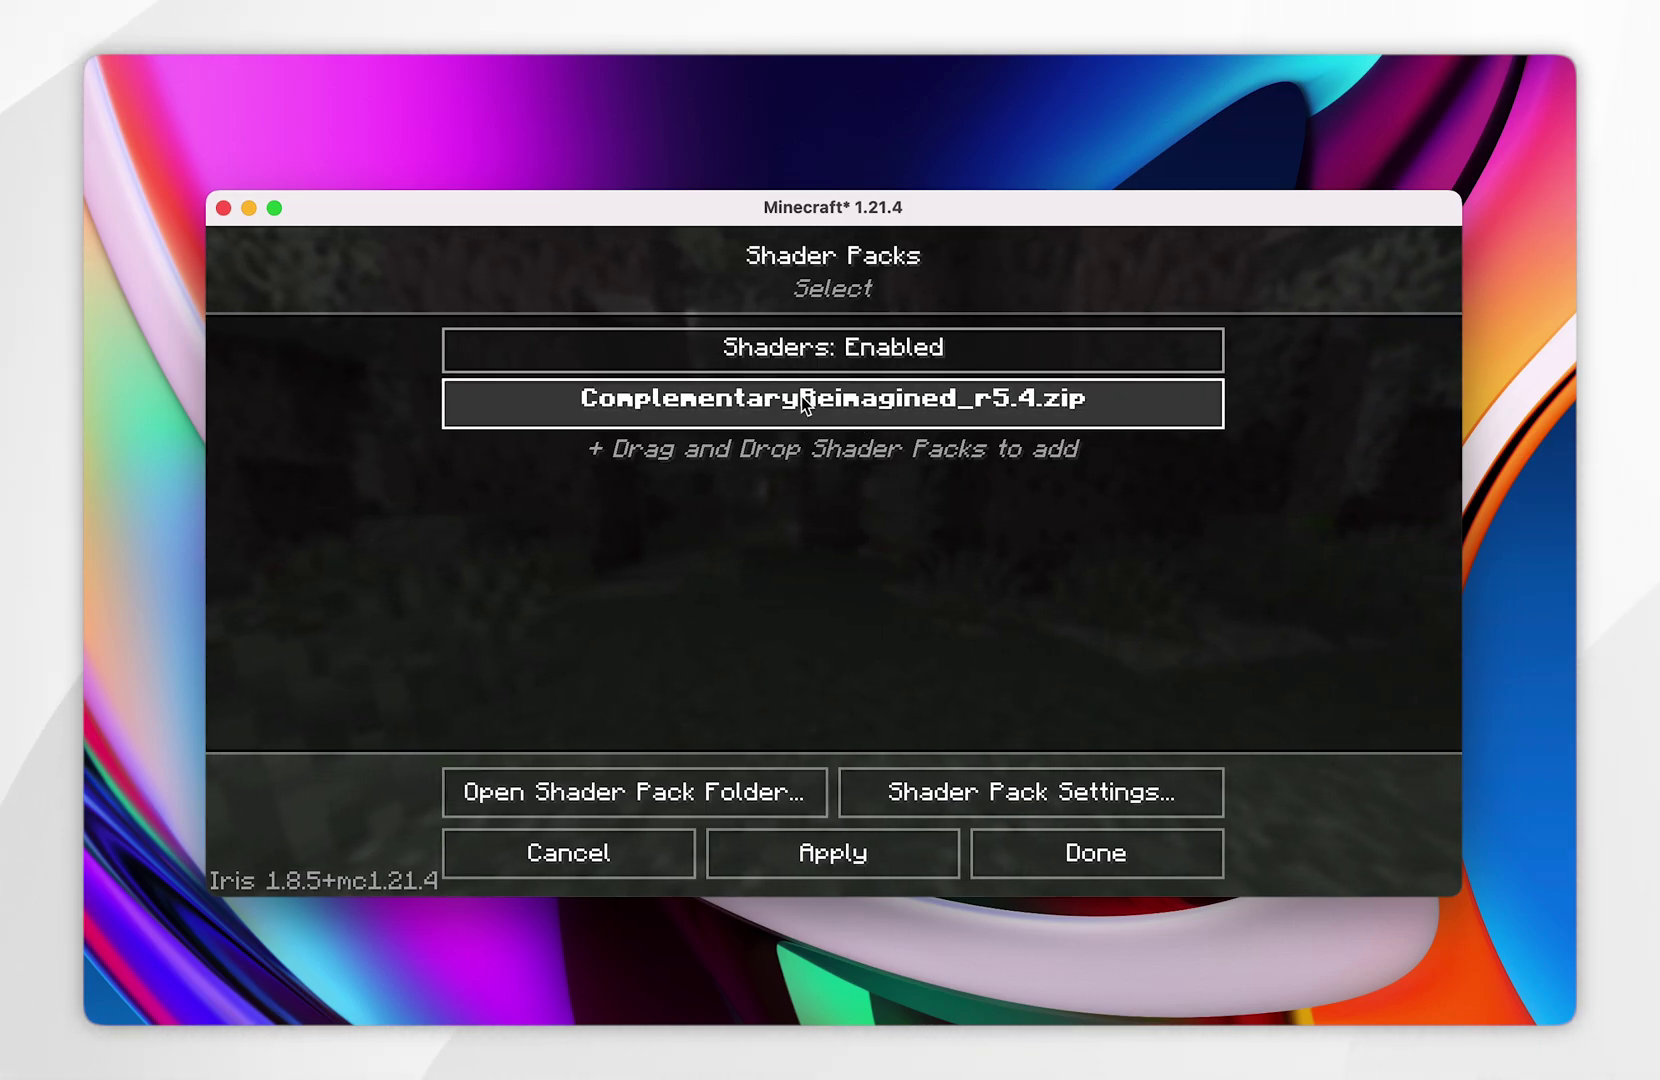
# Apply Complementary Reimagined, review its settings, and close Video Settings and Options.
pyautogui.click(848, 878)
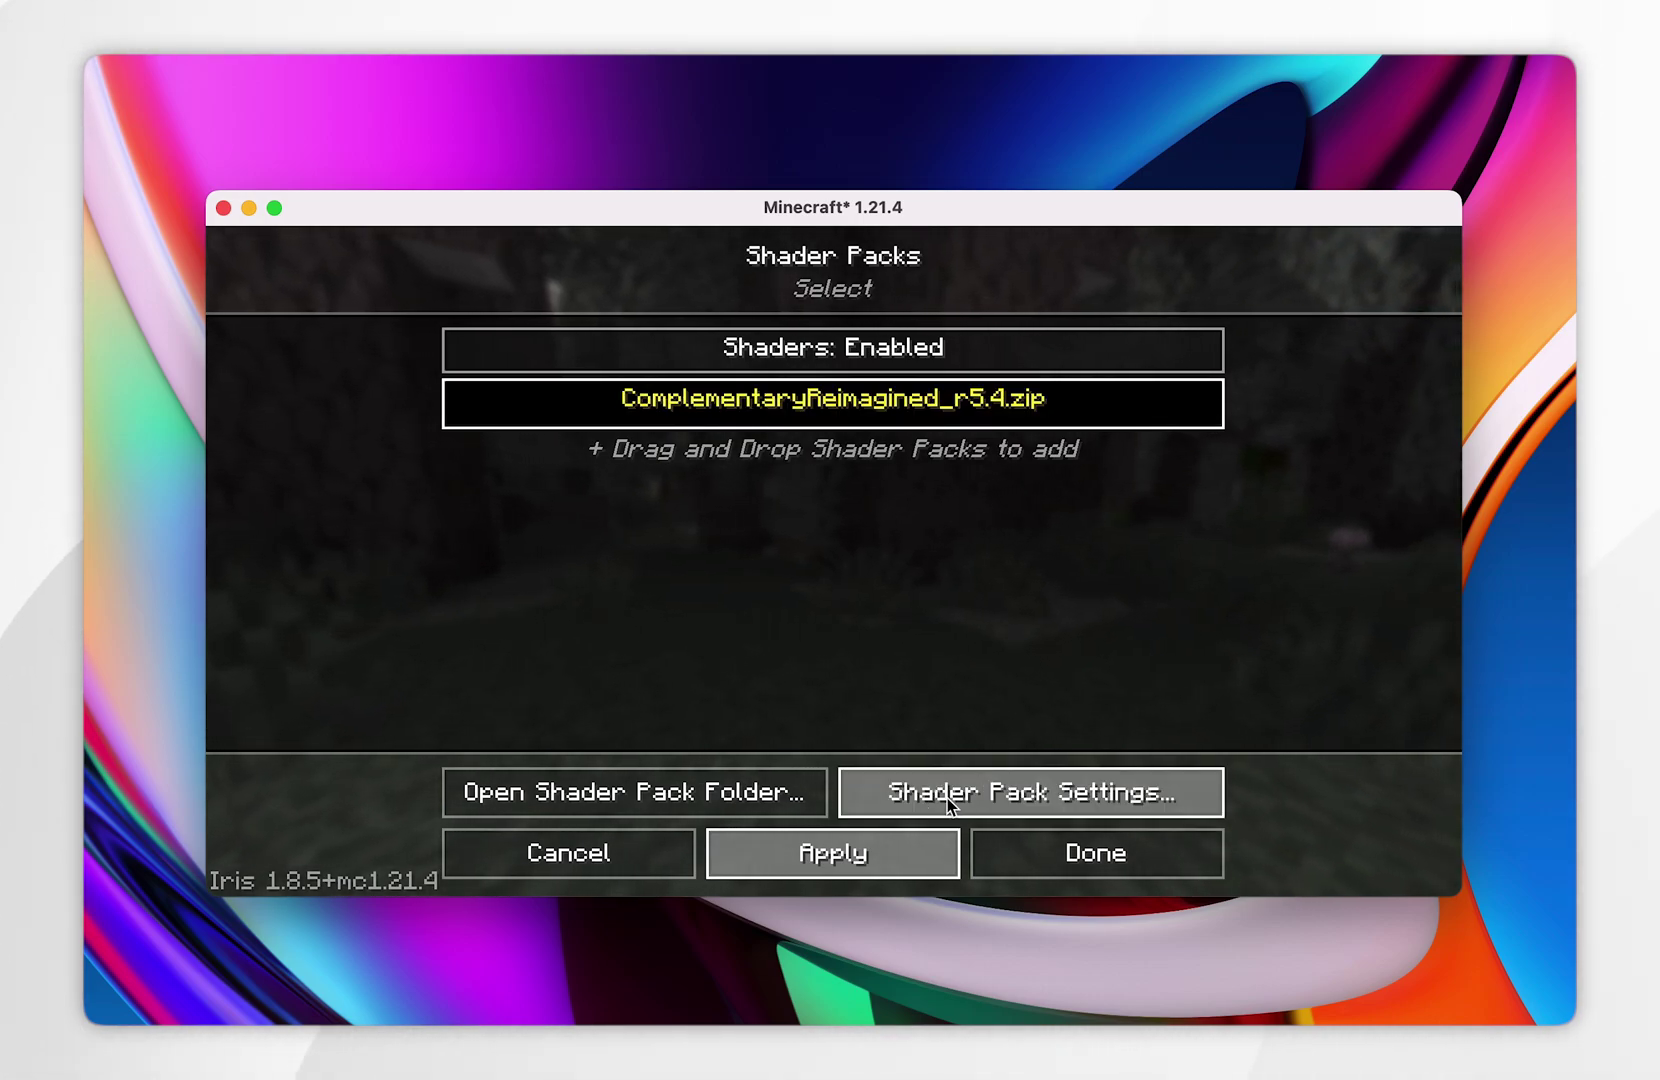
pyautogui.click(1041, 793)
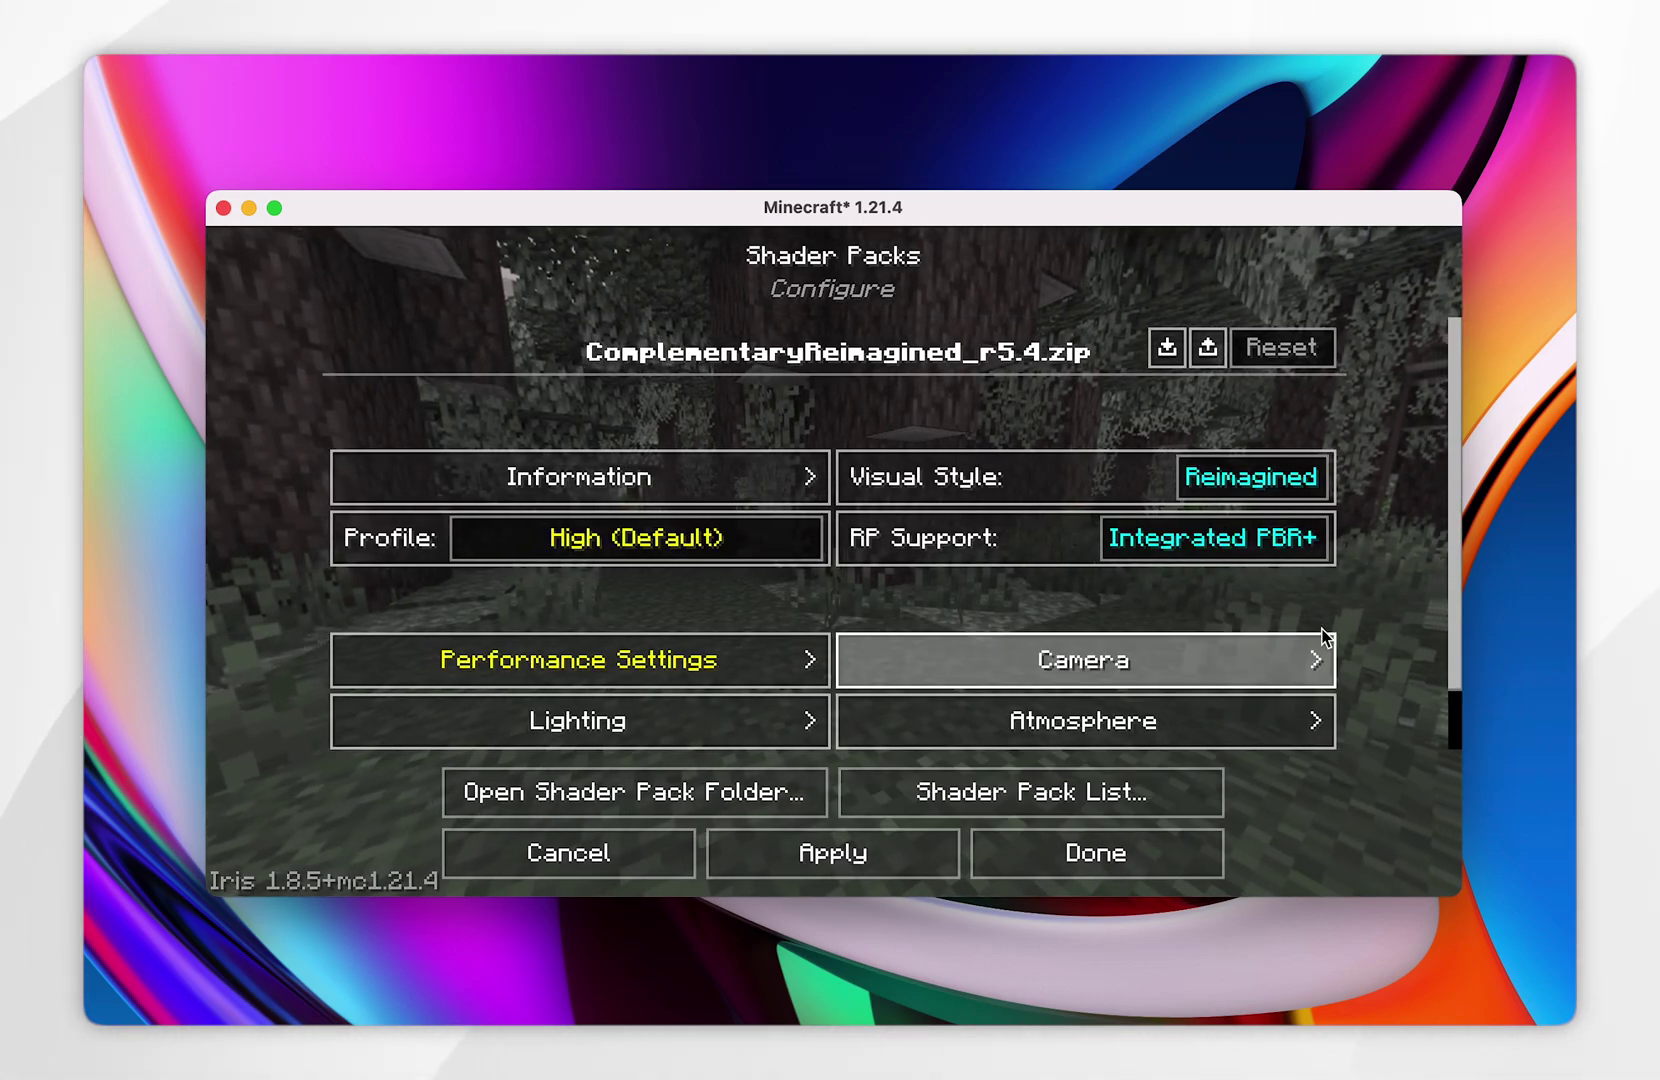
pyautogui.scroll(-2, 1379, 550)
pyautogui.scroll(2, 1379, 550)
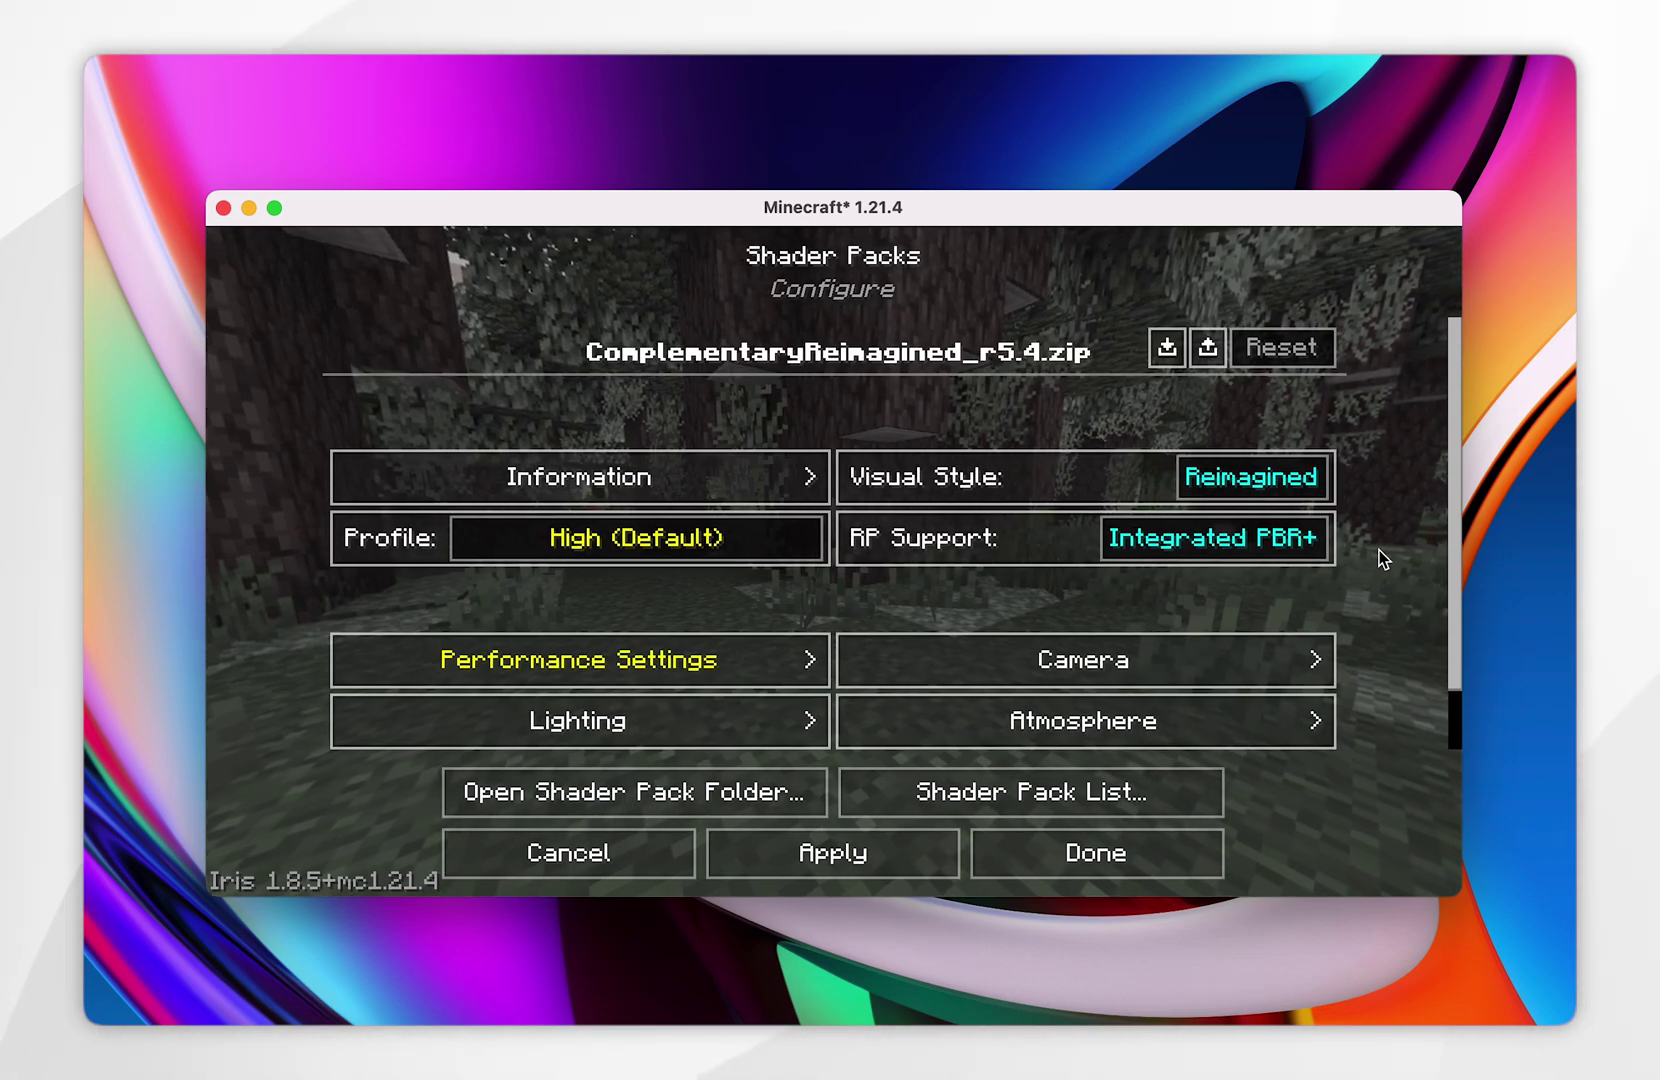
pyautogui.click(1084, 852)
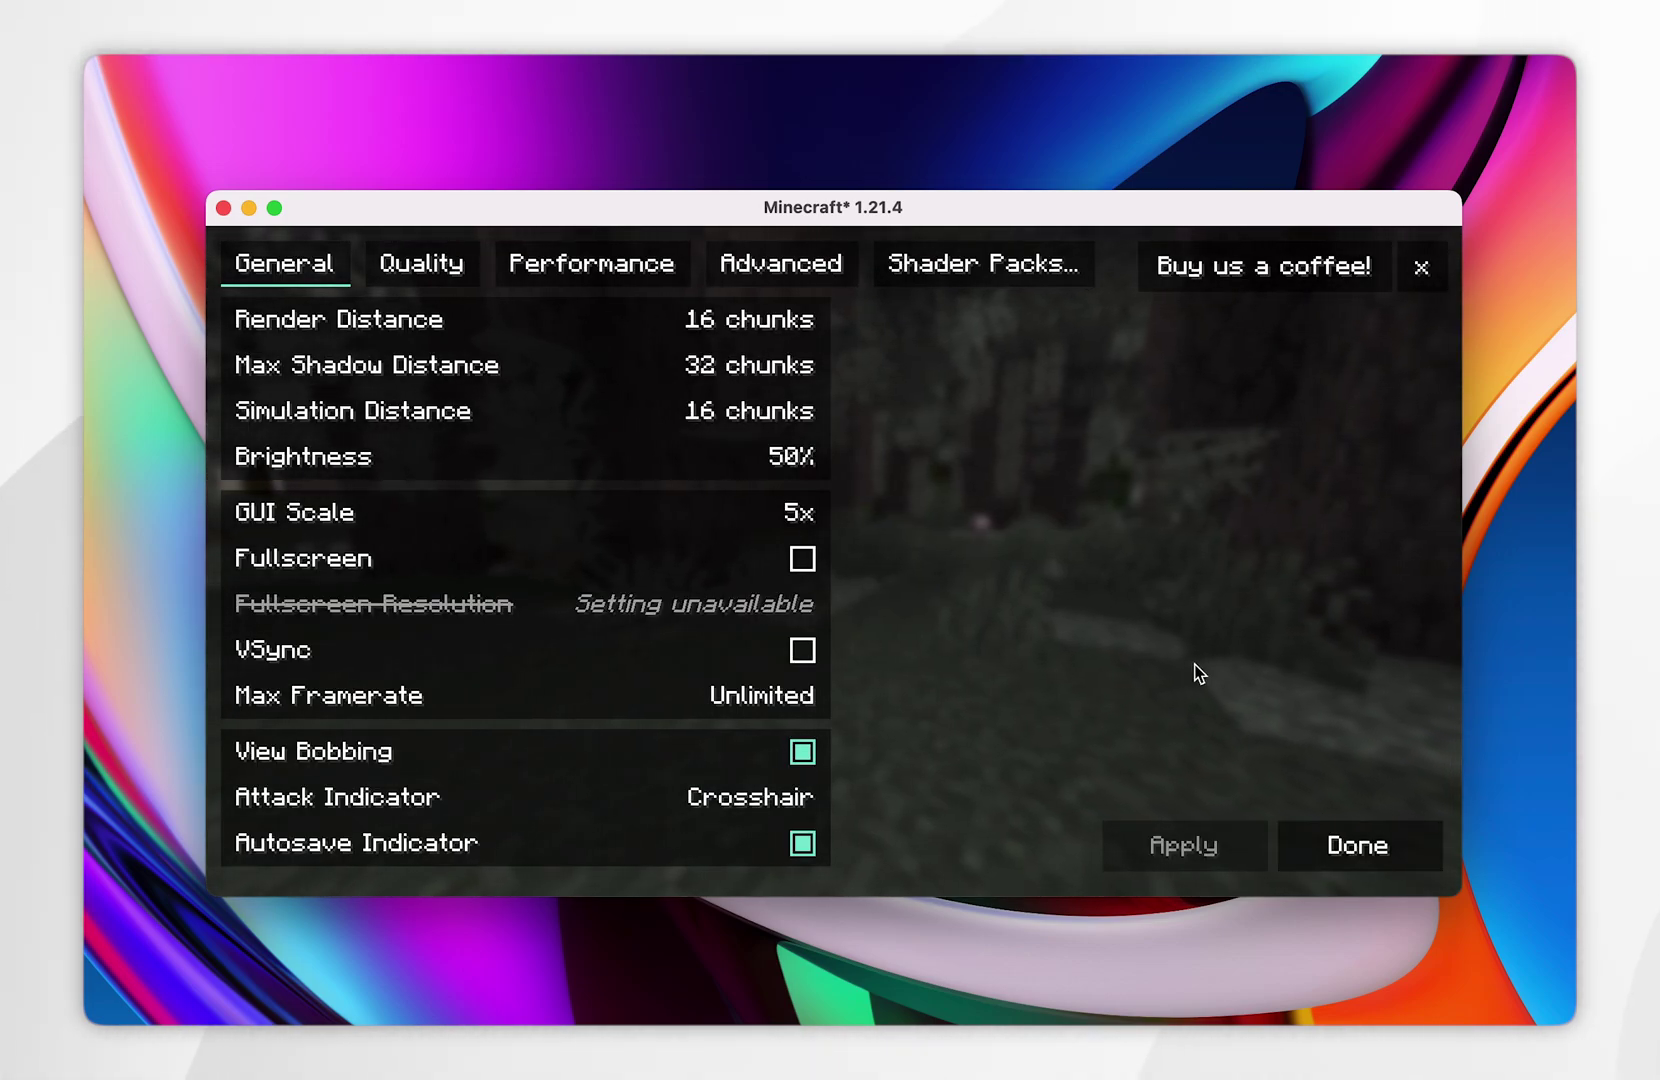
pyautogui.moveTo(577, 316)
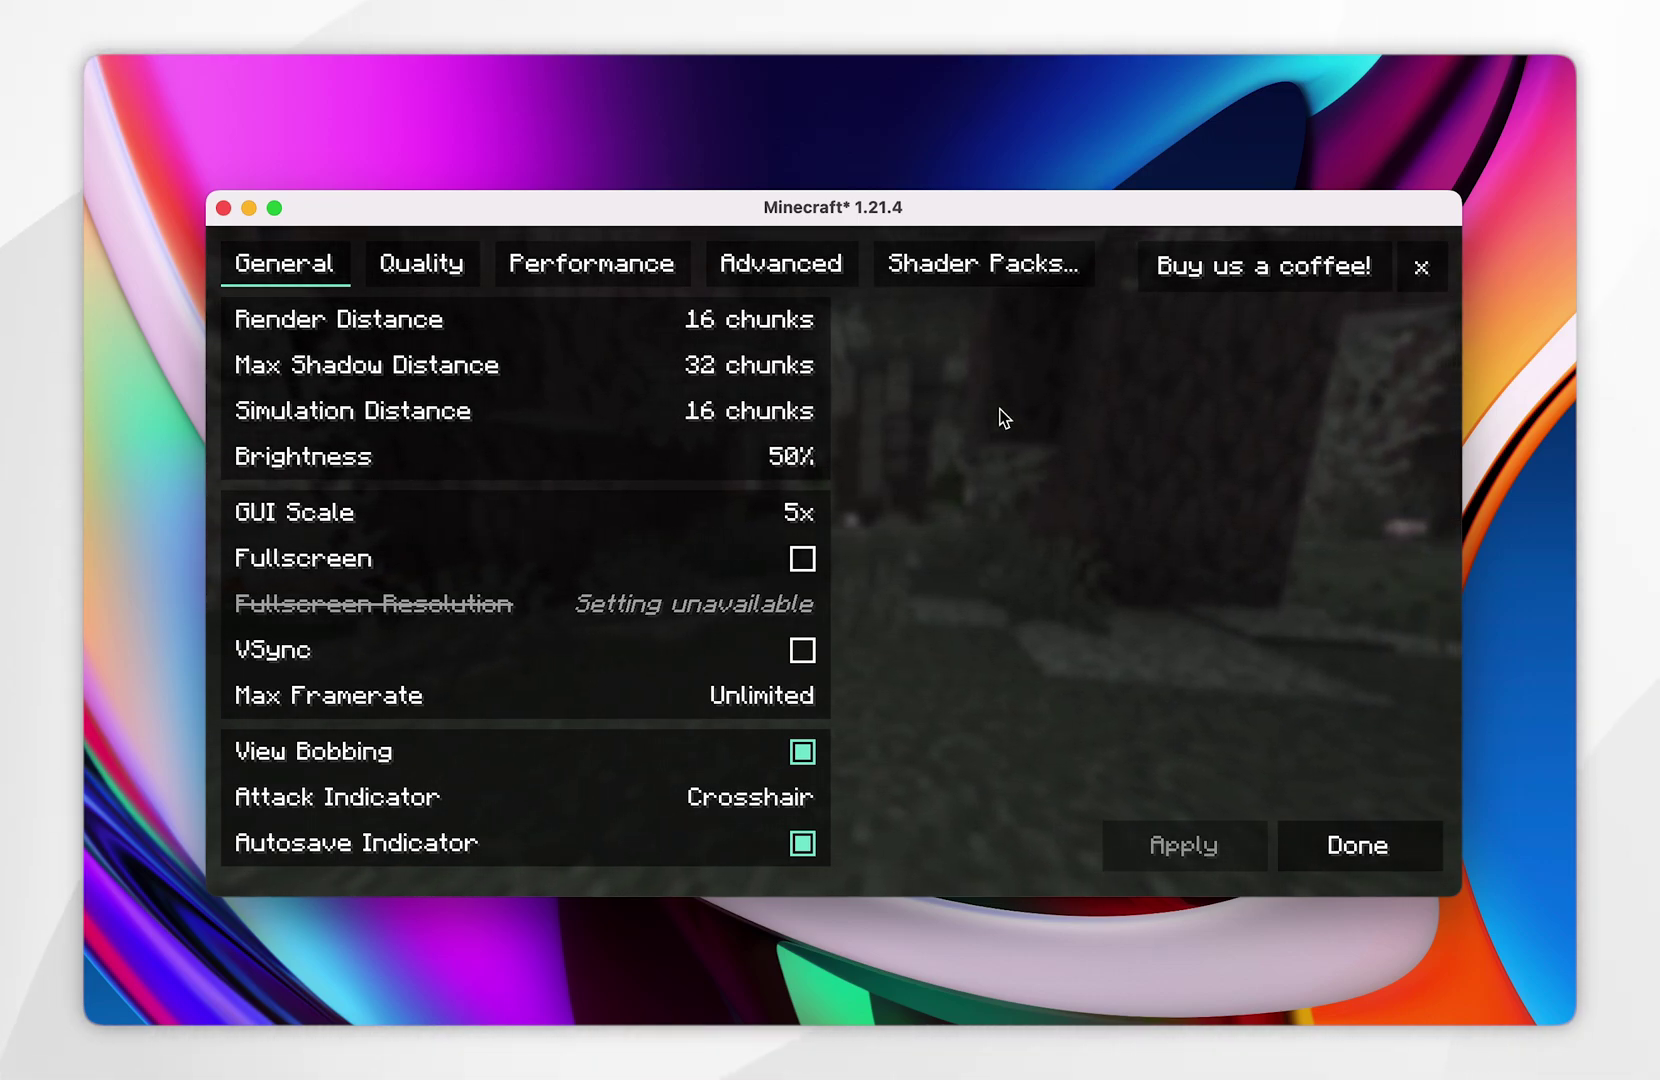
pyautogui.click(1330, 872)
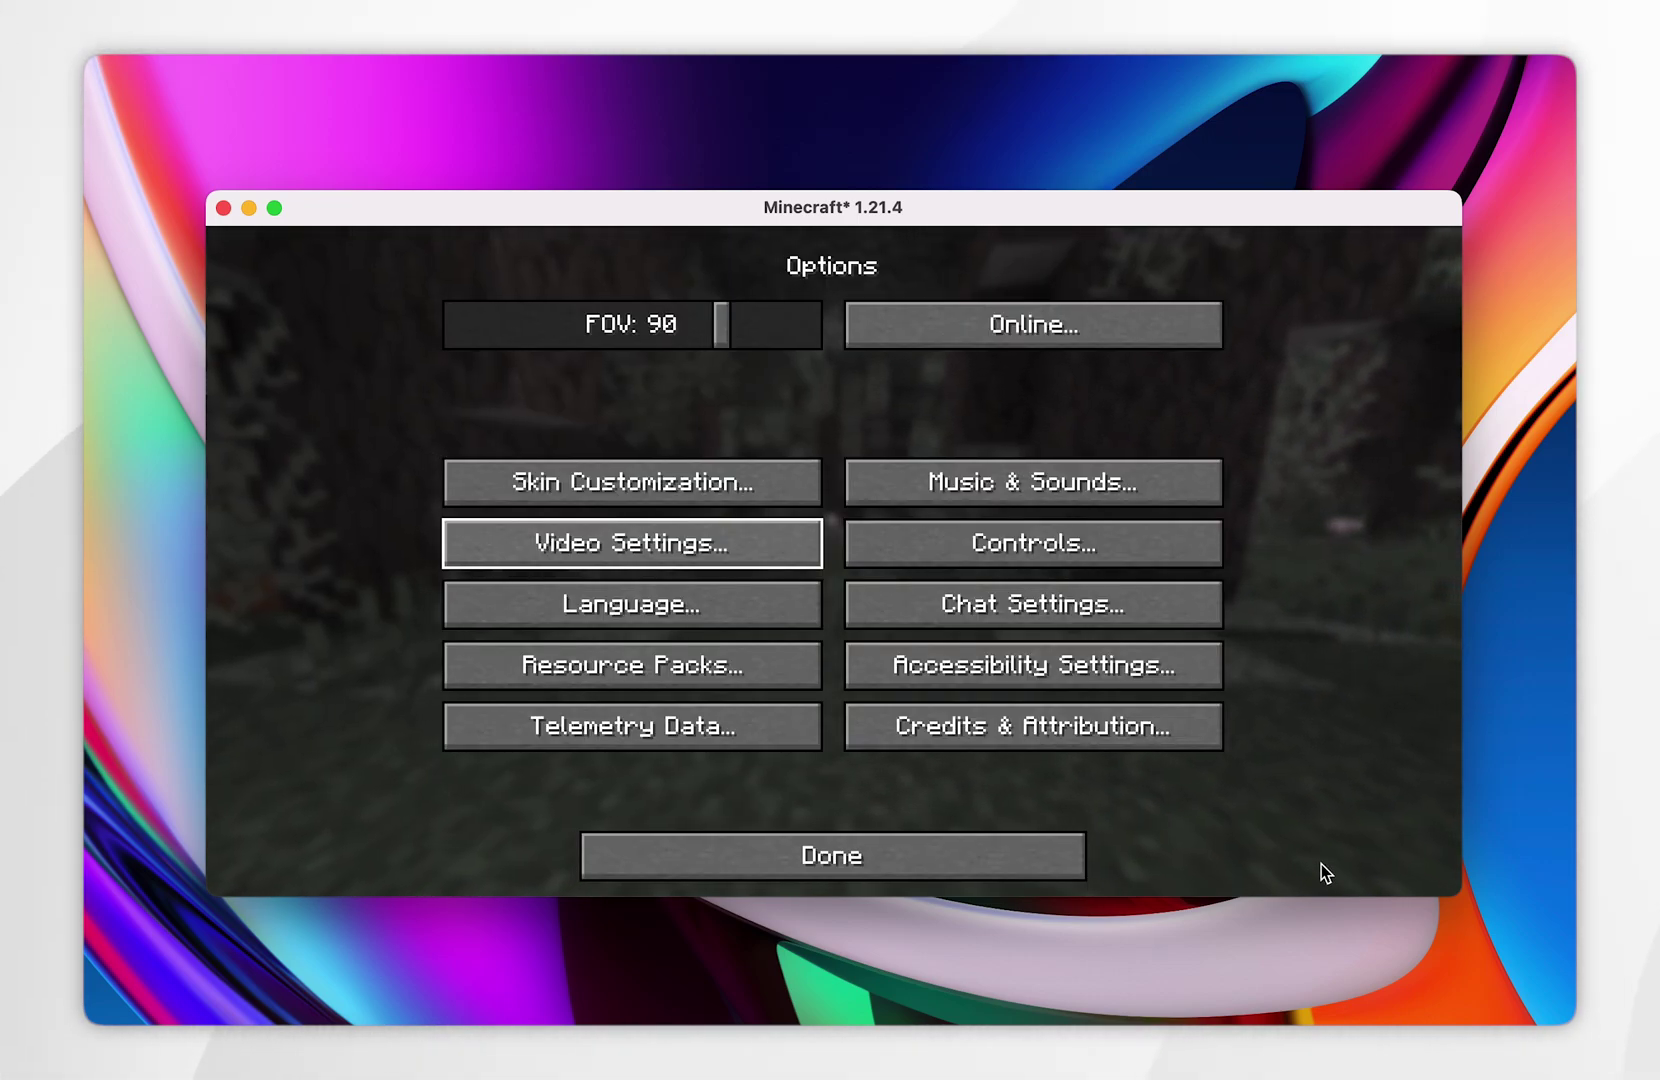
pyautogui.click(857, 840)
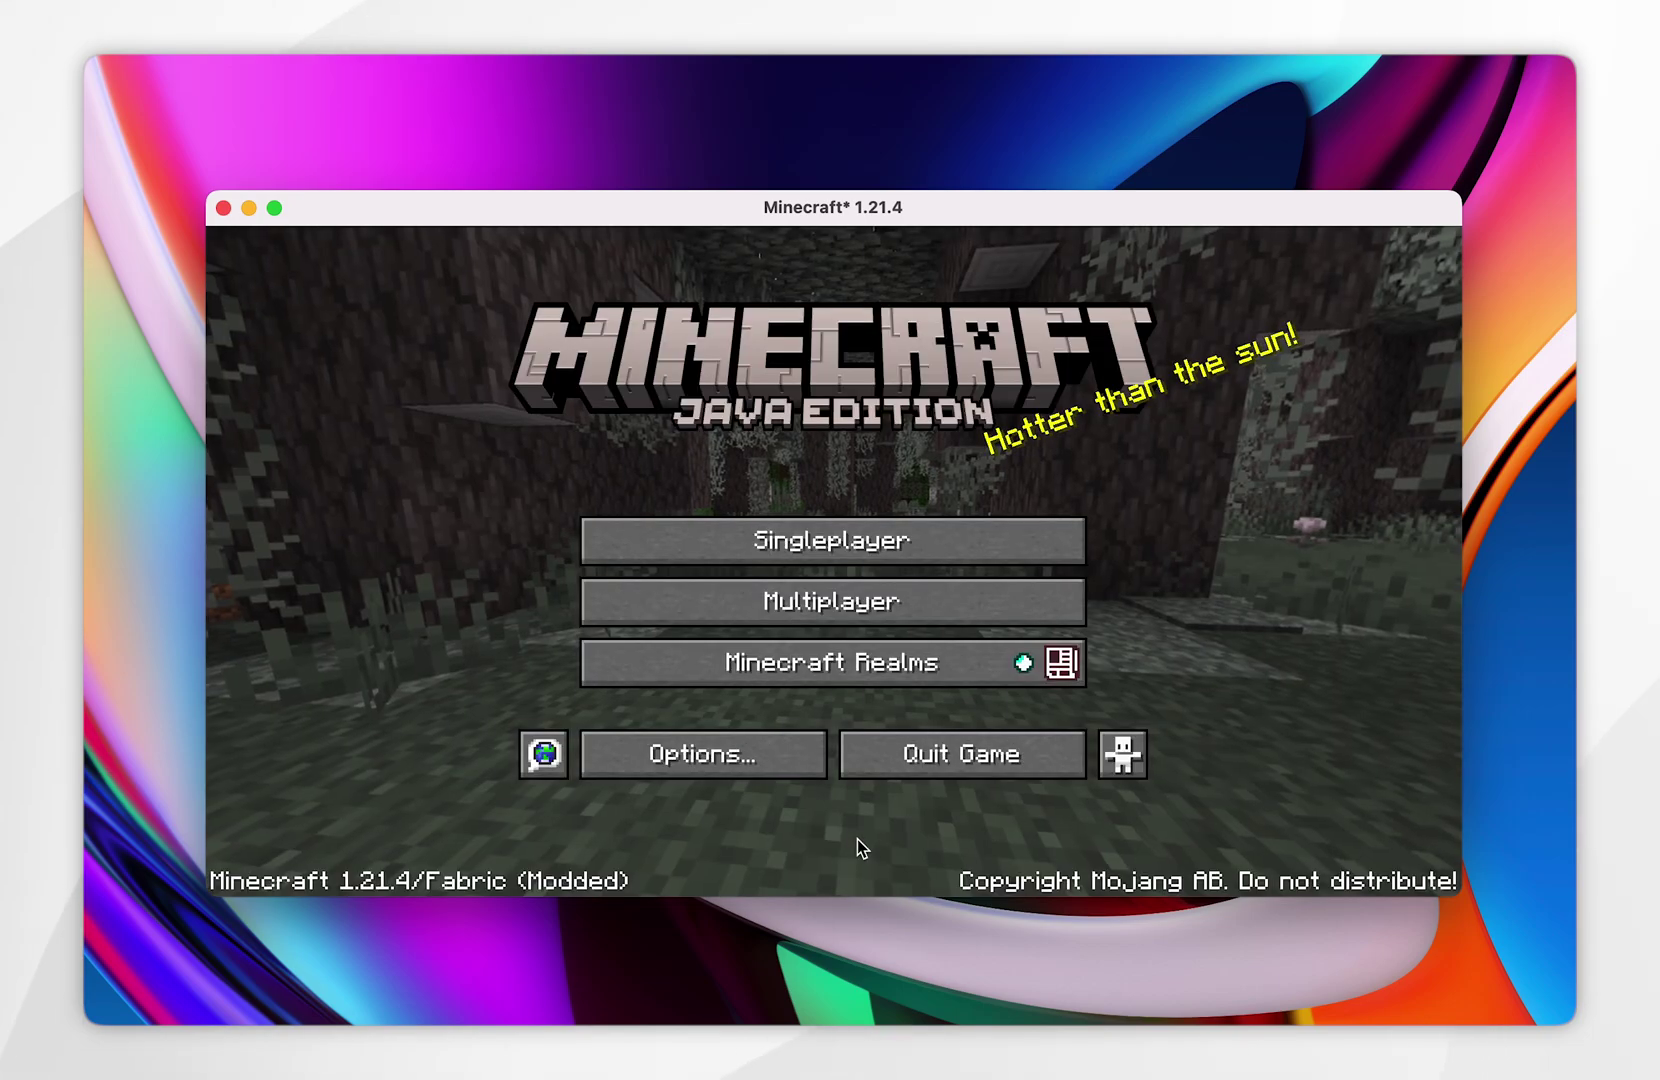
# Create a Survival world called New World and walk forward through the village.
pyautogui.click(717, 547)
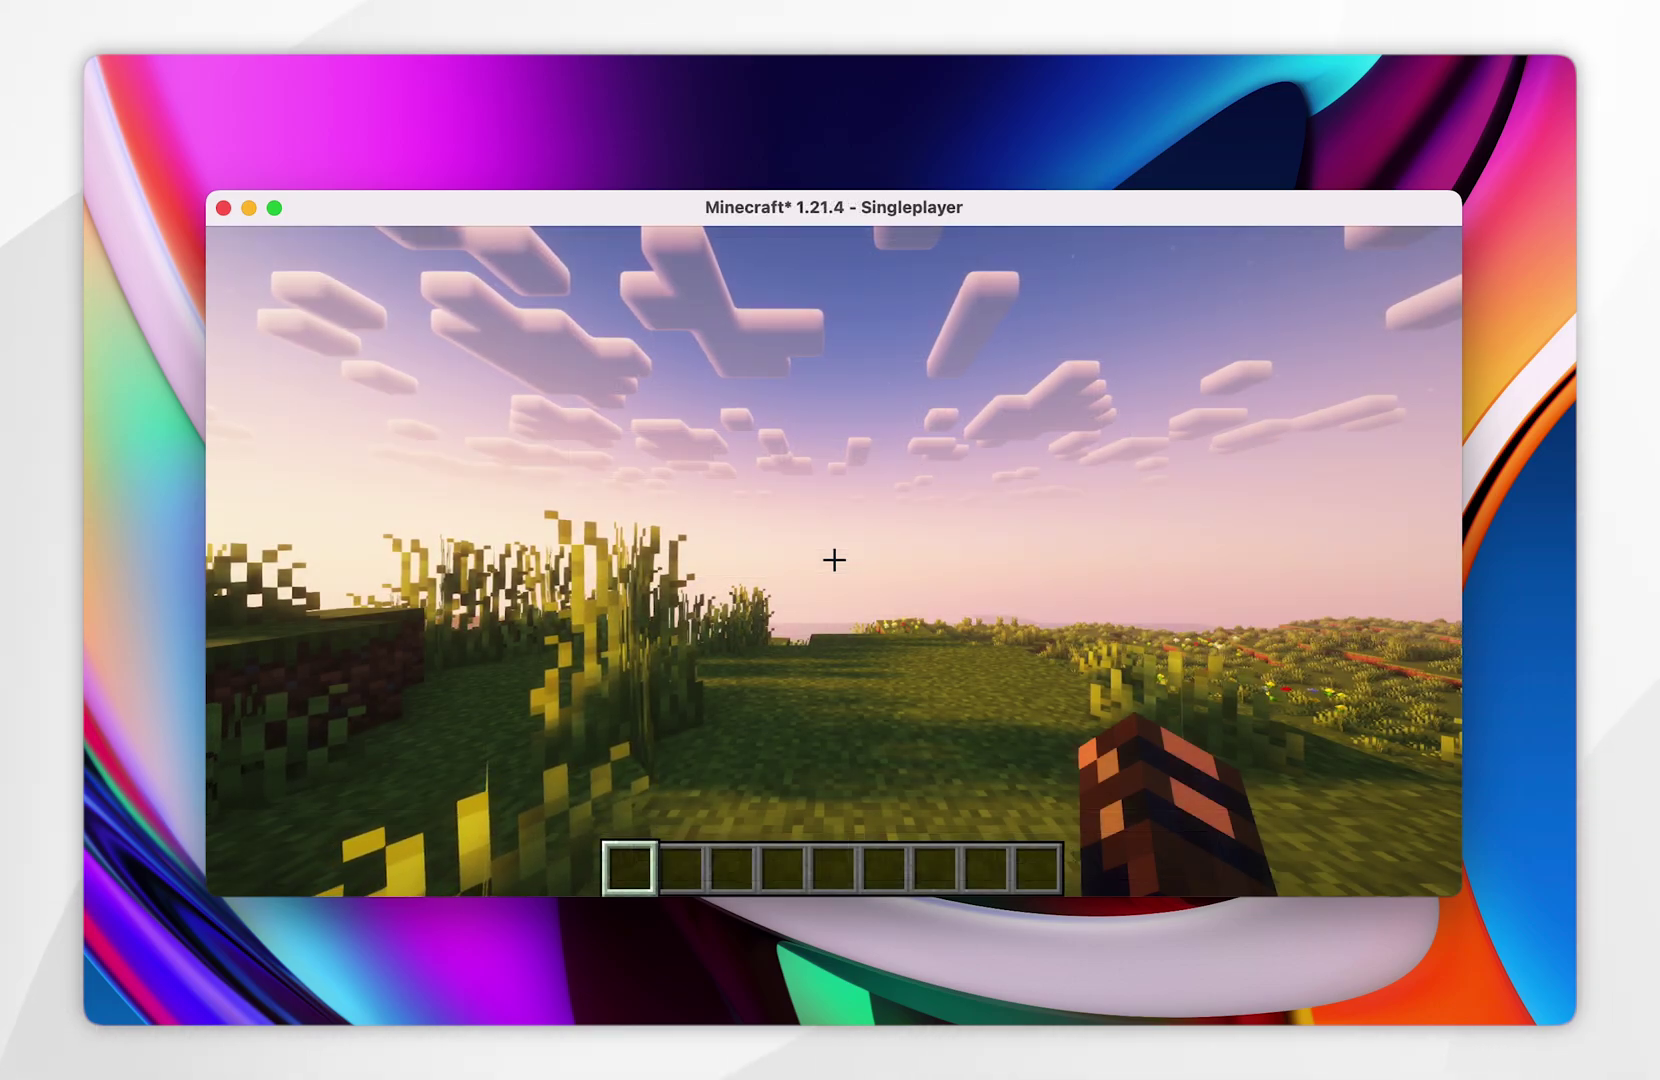
pyautogui.moveTo(834, 559)
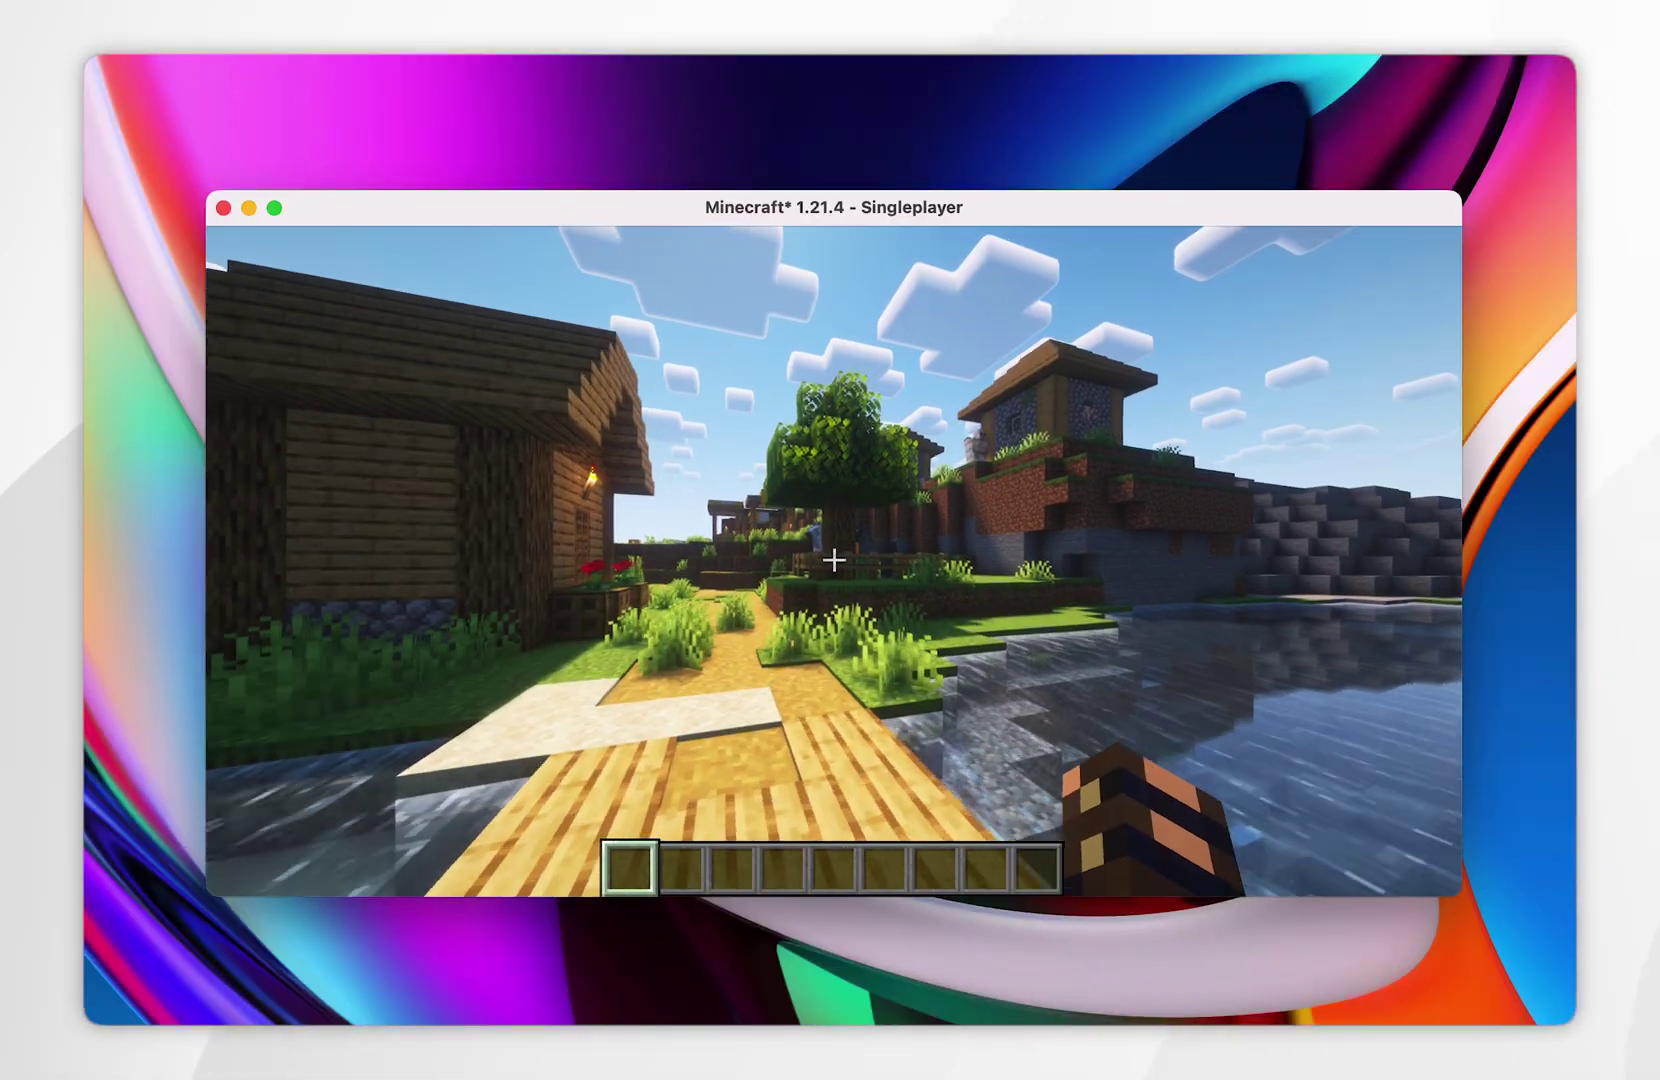
pyautogui.press('w')
pyautogui.moveTo(834, 559)
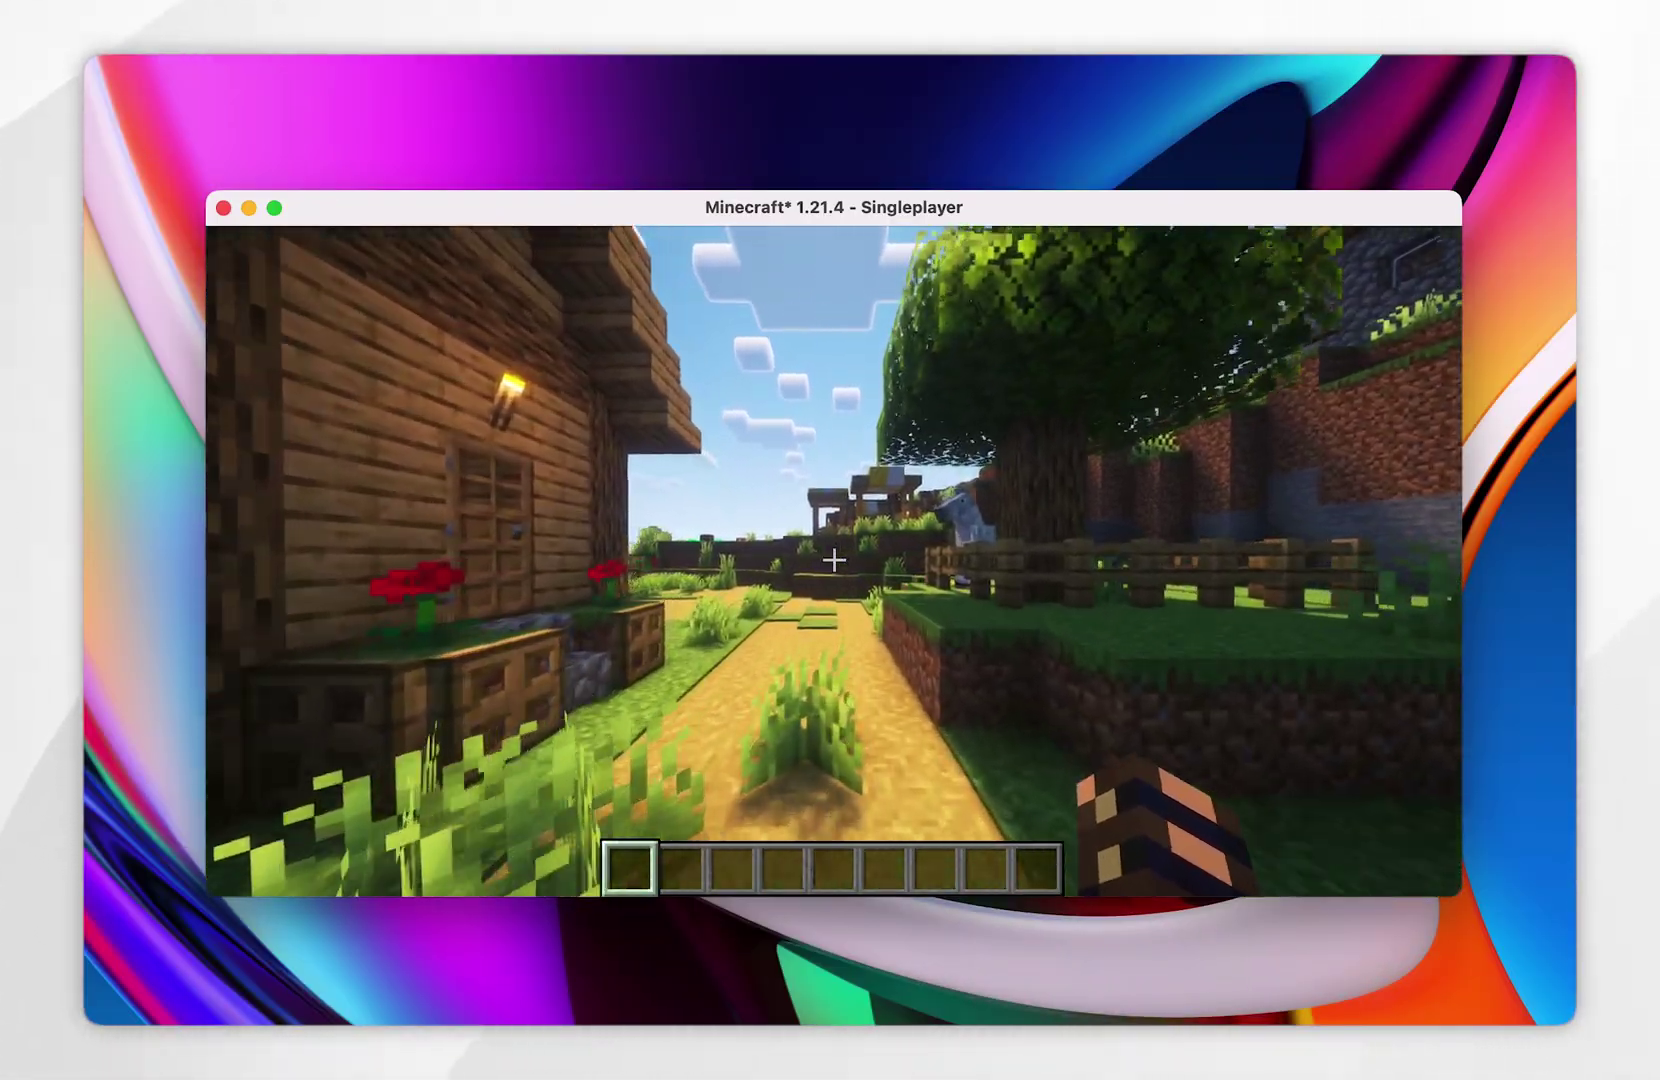